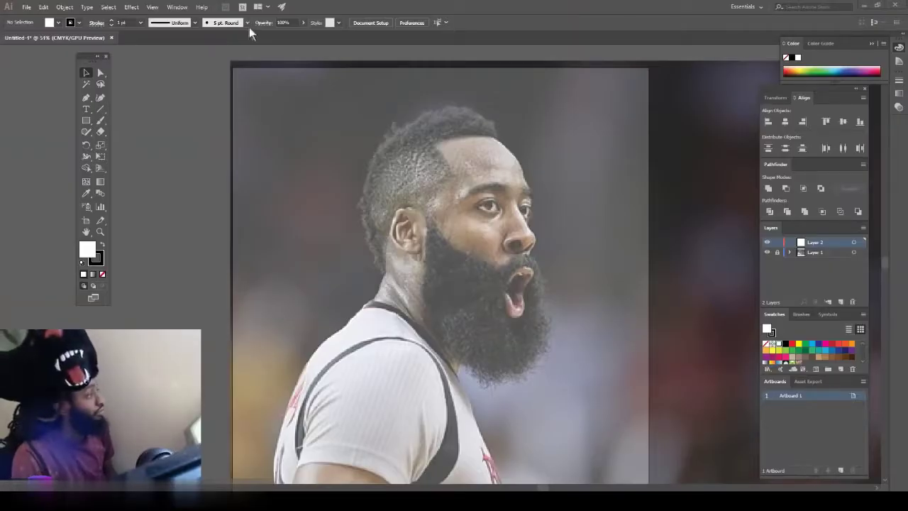
Step: Create a new calligraphic brush with a 3 pt size controlled by pressure, and activate the Paintbrush tool
left_click(247, 22)
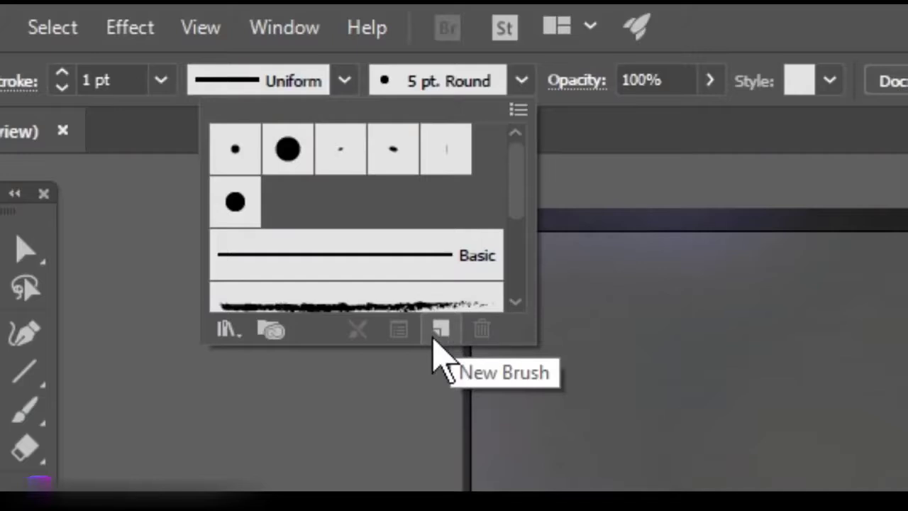
left_click(437, 333)
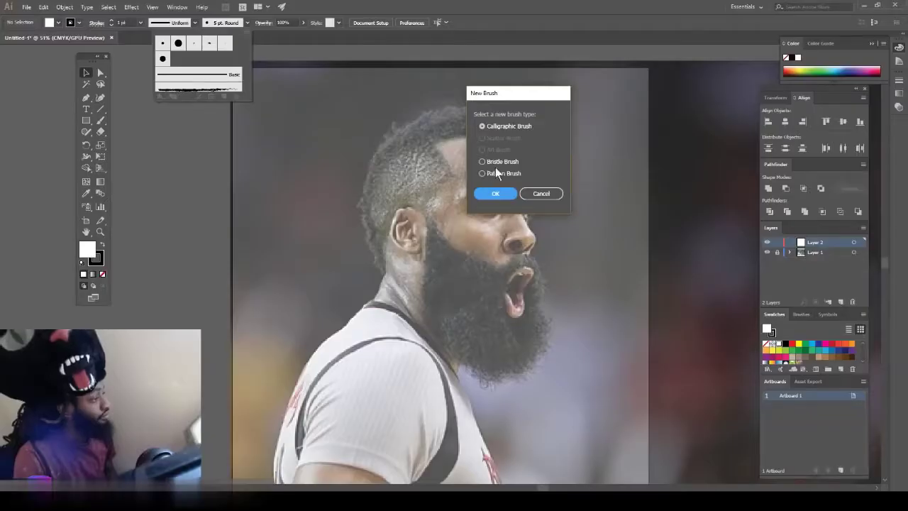
left_click(494, 194)
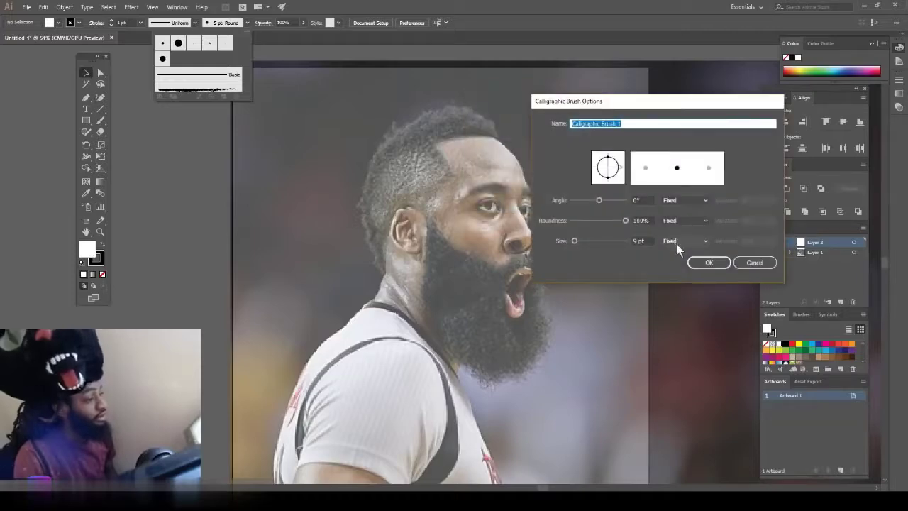
left_click(677, 243)
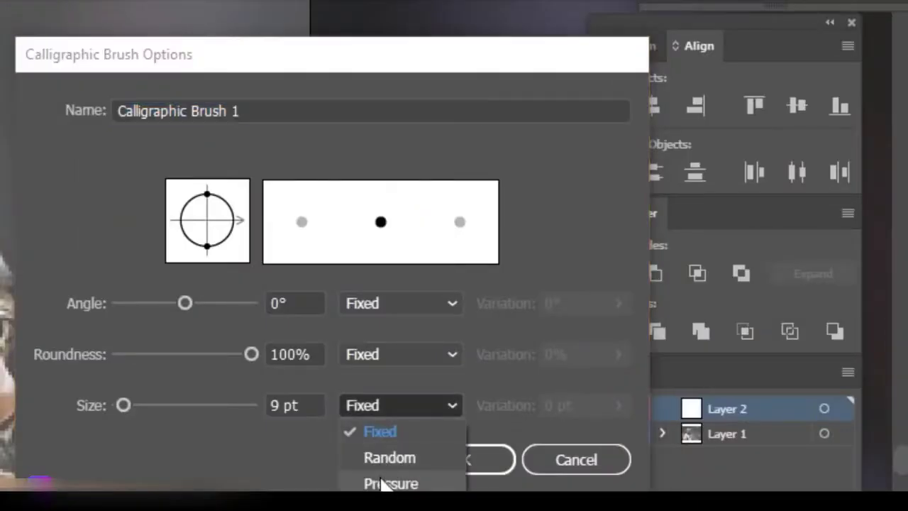
left_click(381, 485)
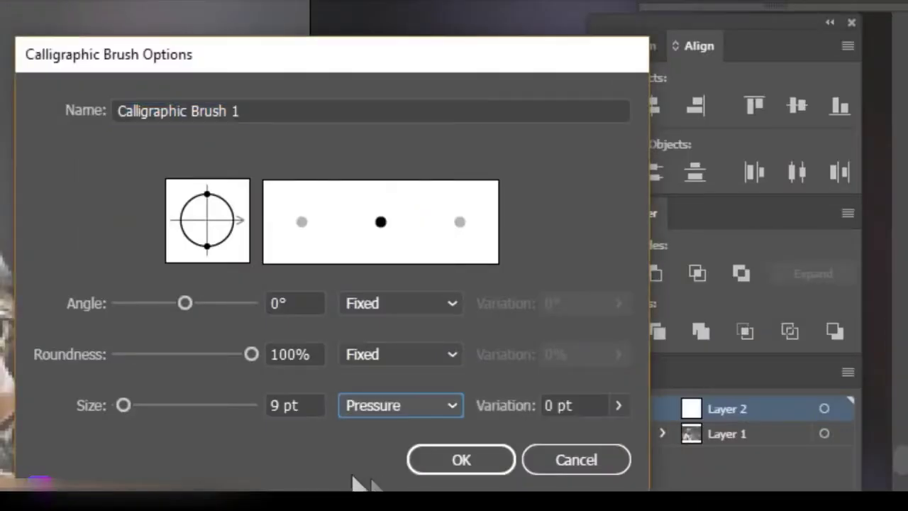
mouse_move(123, 405)
left_mouse_down()
mouse_move(132, 409)
mouse_move(119, 405)
left_mouse_up()
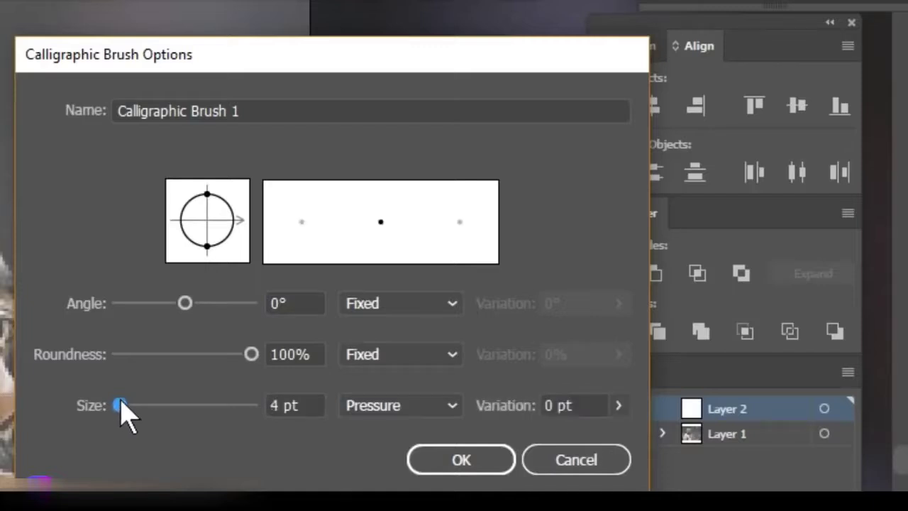
left_click(291, 405)
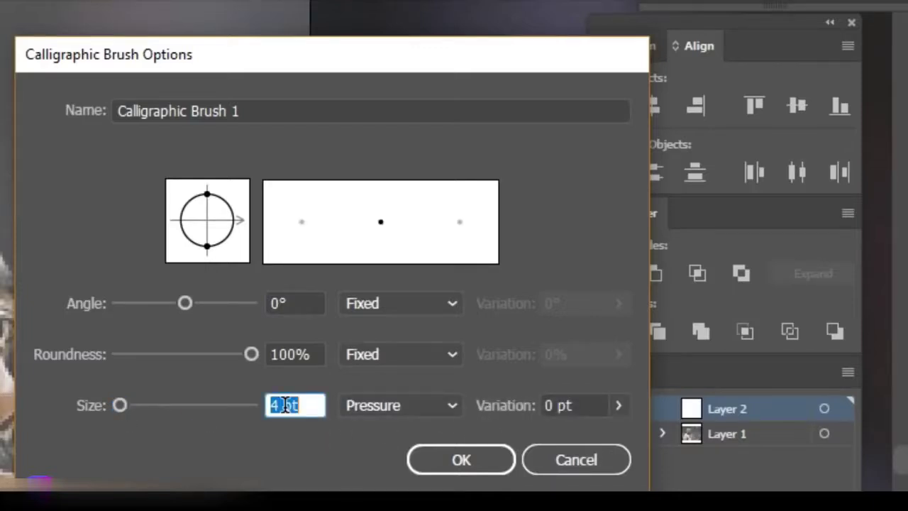
type("3")
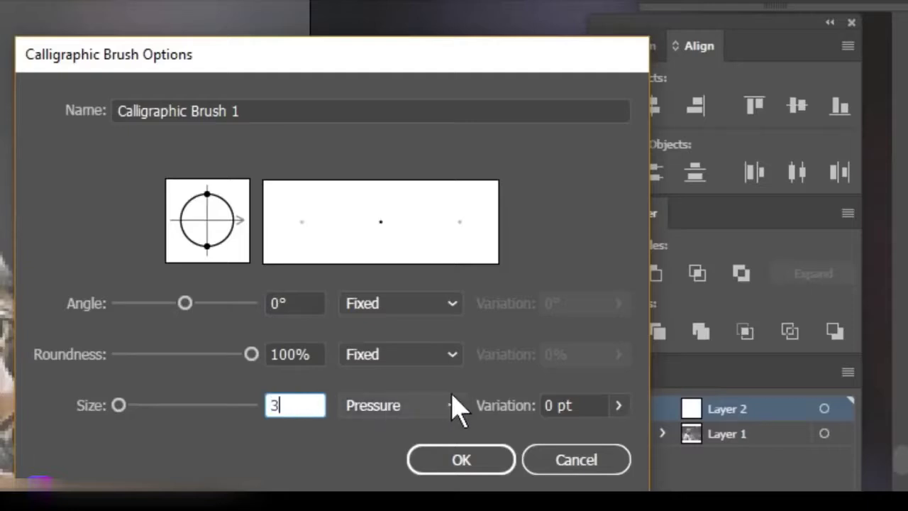
left_click(553, 402)
left_click(474, 462)
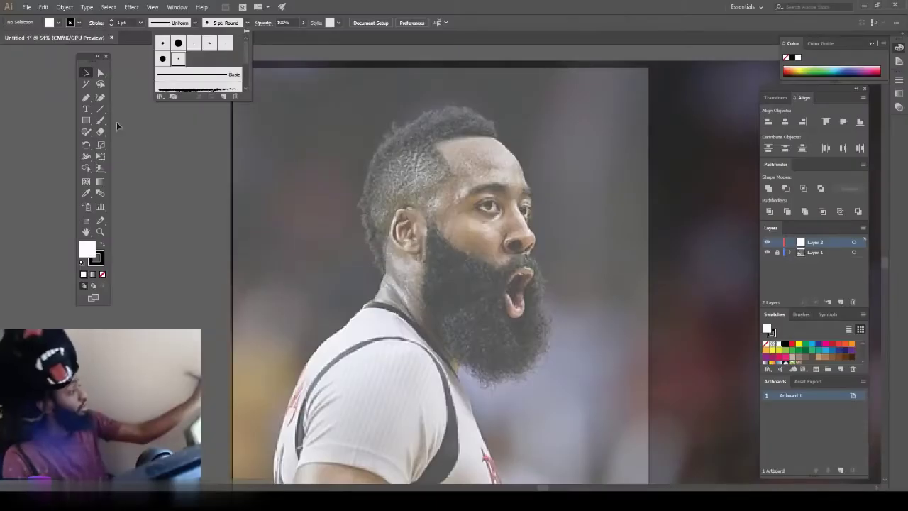
left_click(101, 120)
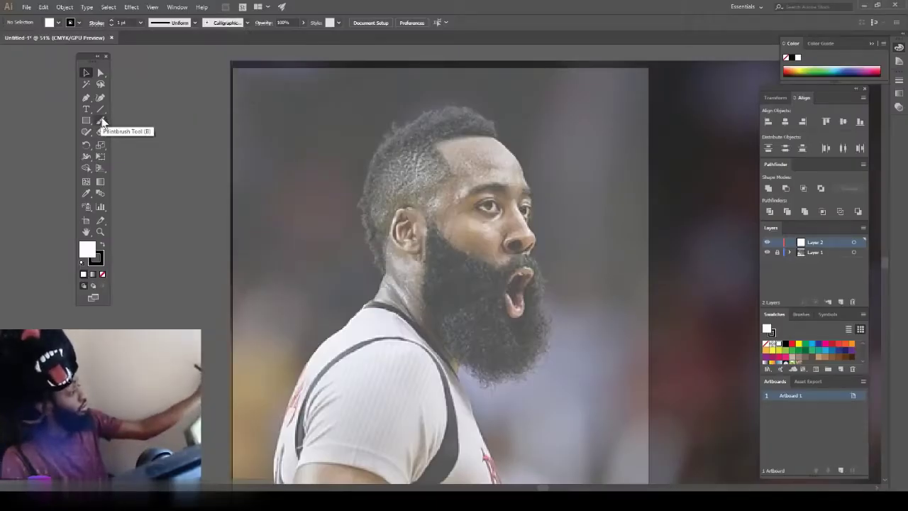
Step: Paint a few test strokes beside and over the photo's edge to try the brush's pressure response, and undo them
left_click_drag(175, 110, 165, 181)
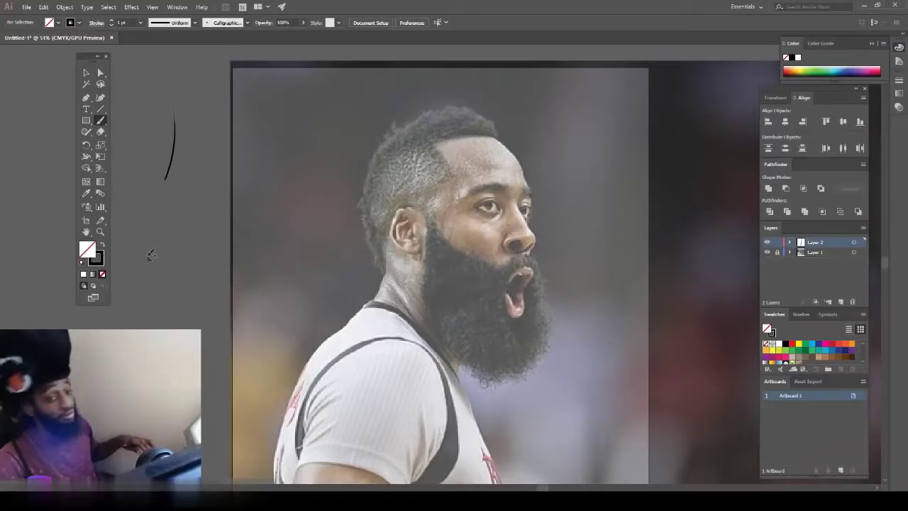
key("ctrl+z")
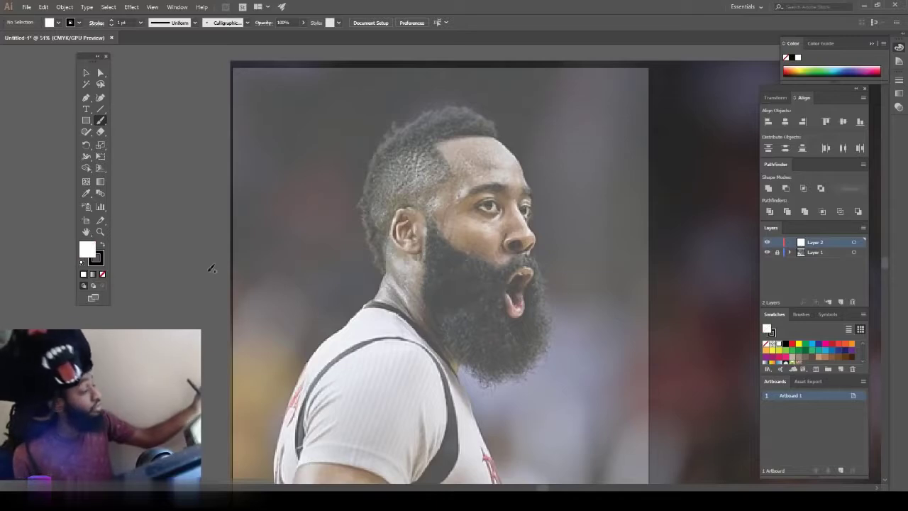
left_click_drag(204, 187, 192, 323)
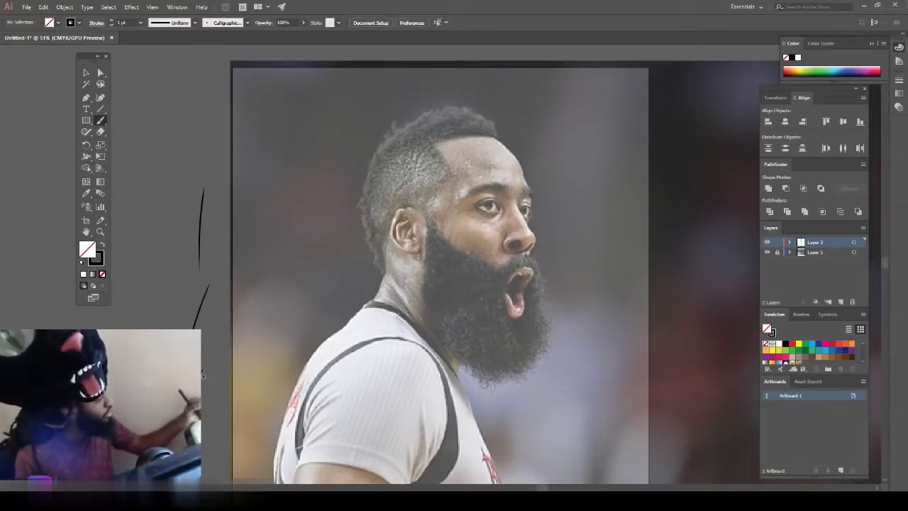
mouse_move(207, 358)
left_mouse_down()
mouse_move(225, 332)
mouse_move(254, 333)
mouse_move(288, 275)
left_mouse_up()
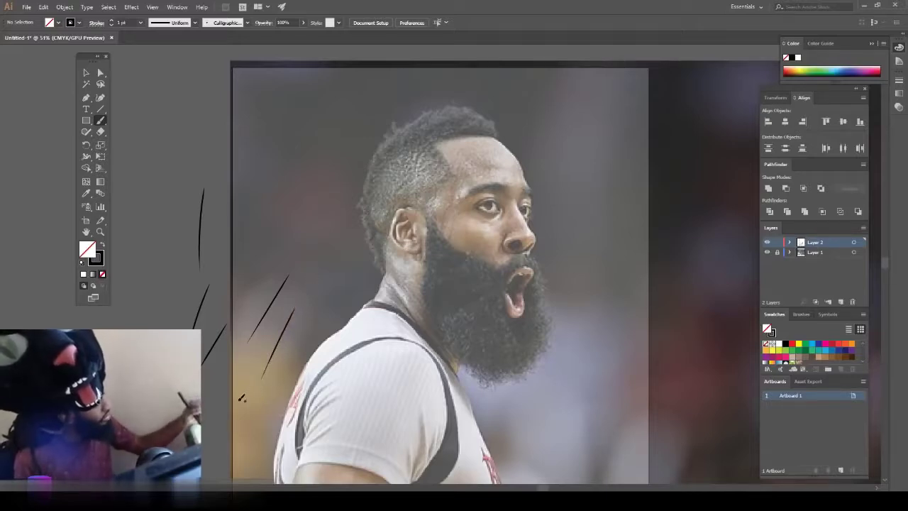
left_click_drag(253, 366, 259, 346)
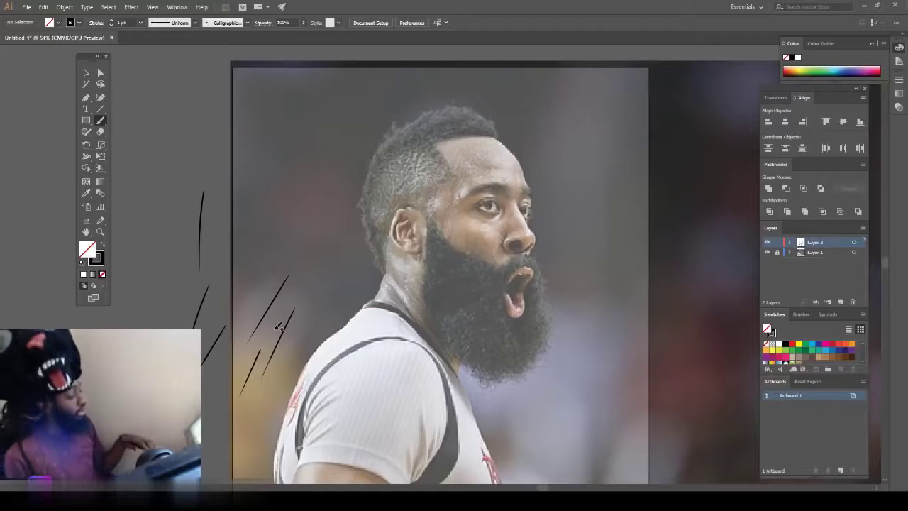
key("ctrl+z")
key("ctrl+z")
key("ctrl+z")
key("ctrl+z")
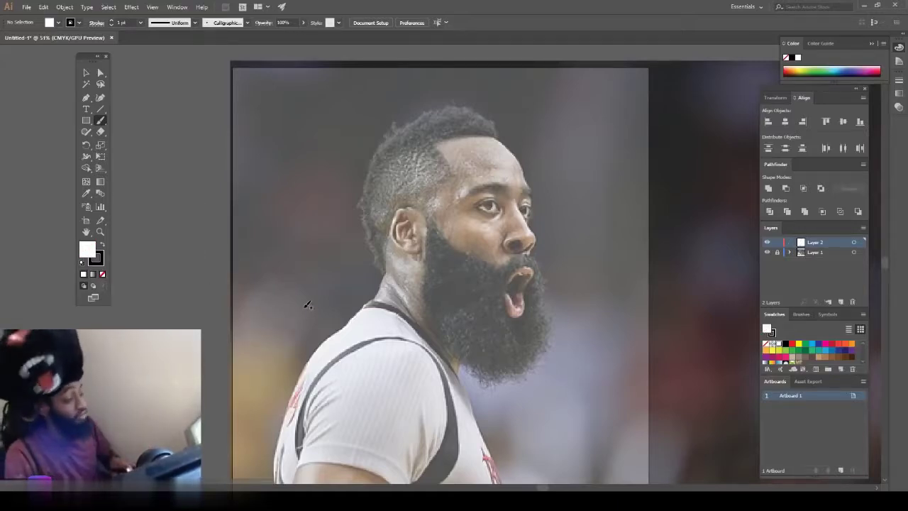
Step: Trace the upper and lower eyelid contours of the near eye with black 1 pt brush strokes
key("ctrl+minus")
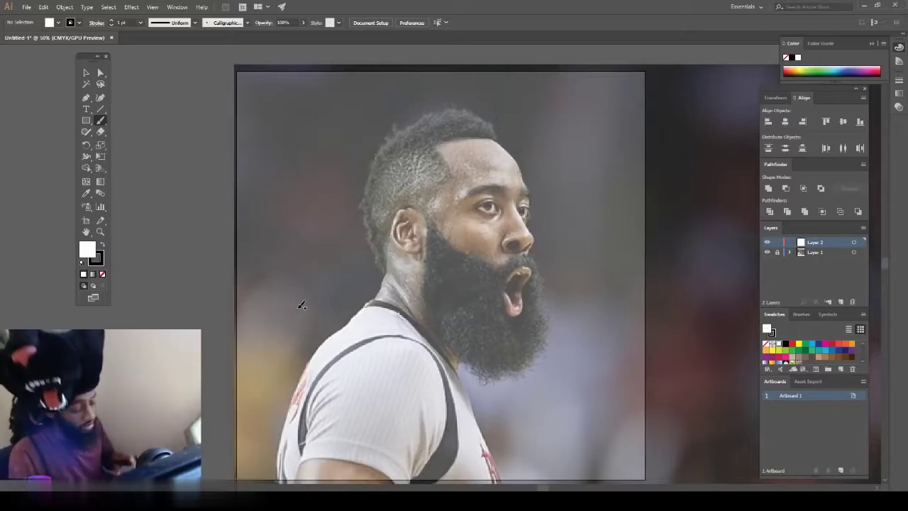
key("ctrl+minus")
scroll(456, 312, "up", 5)
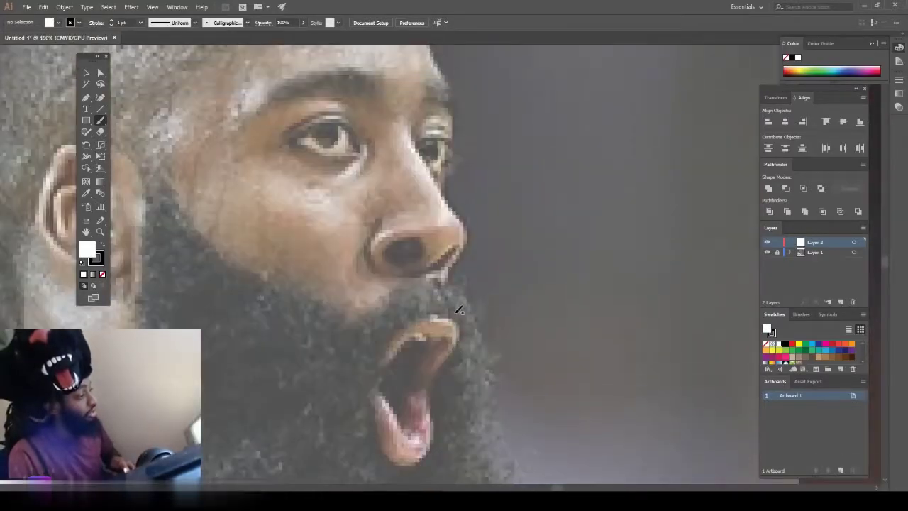
scroll(456, 307, "up", 2)
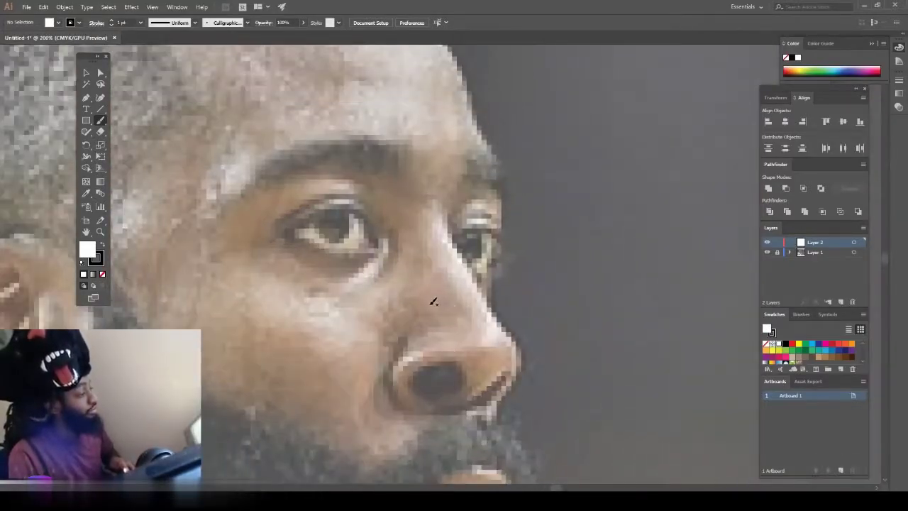
scroll(396, 302, "up", 3)
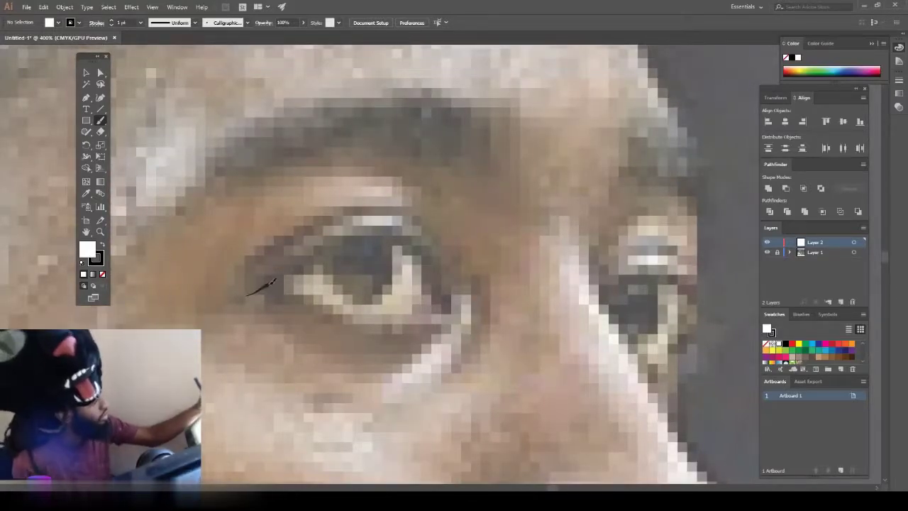
left_click_drag(441, 291, 453, 306)
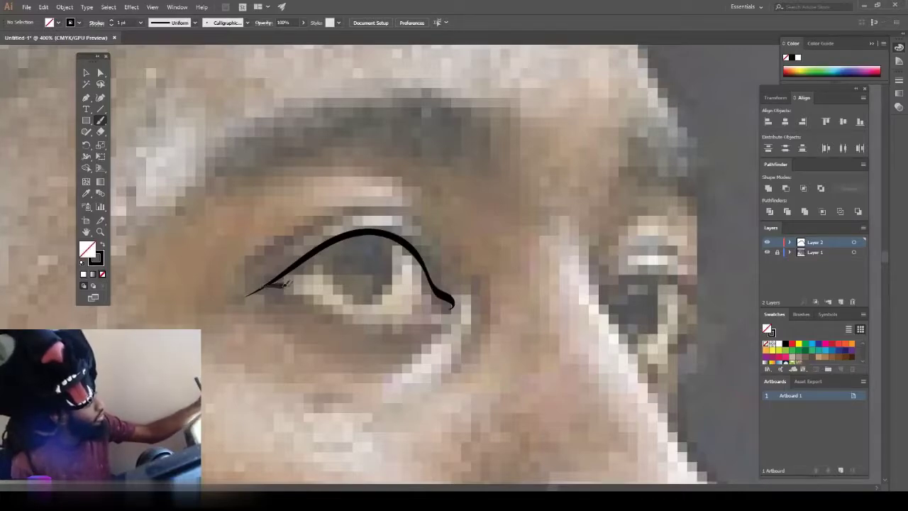
left_click_drag(283, 283, 341, 310)
left_click_drag(415, 310, 435, 302)
Step: Ink the near eye's iris, the crease above the lid and the fold lines around the inner corner
left_click_drag(335, 242, 399, 243)
left_click_drag(248, 267, 443, 252)
left_click_drag(479, 279, 447, 374)
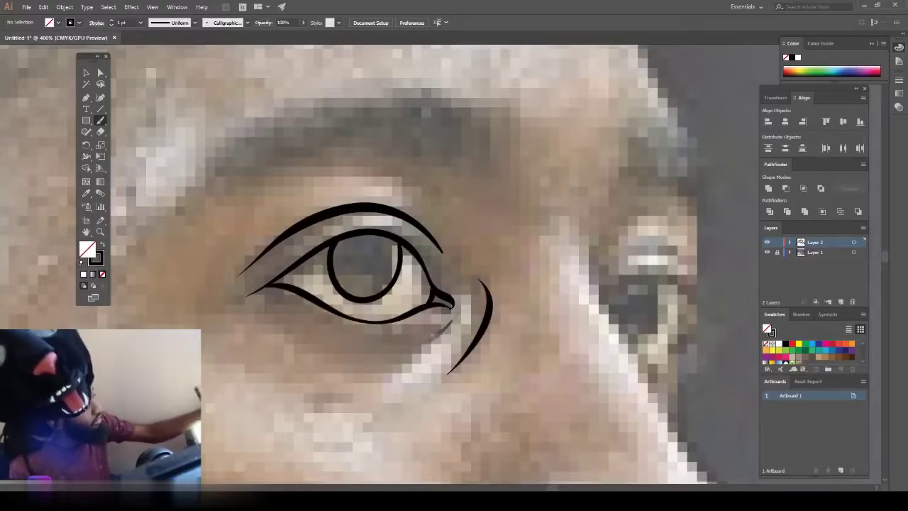
left_click_drag(389, 349, 453, 321)
Step: Ink the far eye, the eyebrows and the profile line of the face over the photo
left_click_drag(568, 284, 428, 281)
left_click_drag(481, 202, 544, 438)
mouse_move(460, 289)
left_mouse_down()
mouse_move(587, 333)
mouse_move(521, 278)
left_mouse_up()
left_click_drag(477, 337, 553, 329)
key("ctrl+minus")
key("ctrl+minus")
mouse_move(505, 301)
left_mouse_down()
mouse_move(495, 339)
mouse_move(356, 186)
left_mouse_up()
Step: Trace the nose, nostrils and ear contours with tapered black brush strokes
key("ctrl+equal")
left_click_drag(316, 354, 394, 355)
left_click_drag(310, 298, 308, 390)
left_click_drag(404, 376, 457, 340)
left_click_drag(424, 230, 443, 381)
Step: Ink the open mouth with its lip outline, upper teeth and tongue folds
key("ctrl+minus")
mouse_move(280, 168)
left_mouse_down()
mouse_move(340, 259)
mouse_move(337, 398)
left_mouse_up()
left_click_drag(367, 137, 500, 397)
left_click_drag(277, 337, 400, 315)
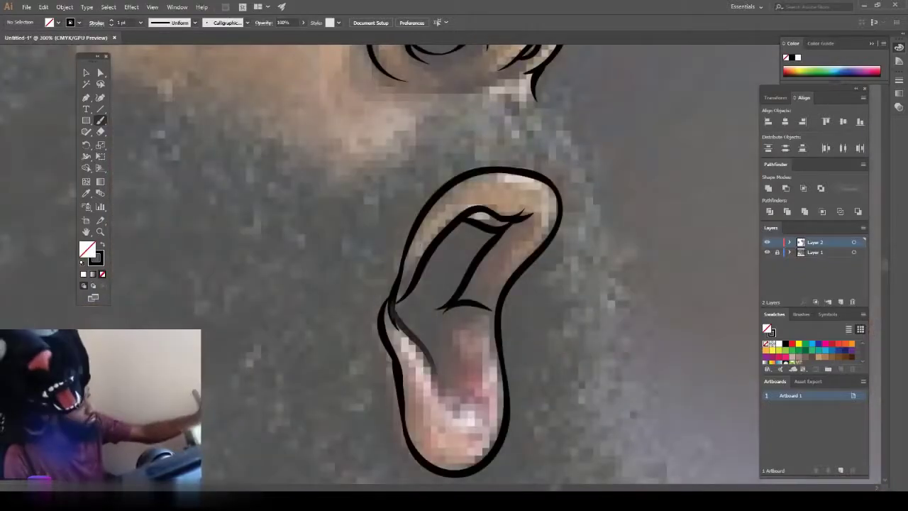
left_click_drag(433, 305, 447, 397)
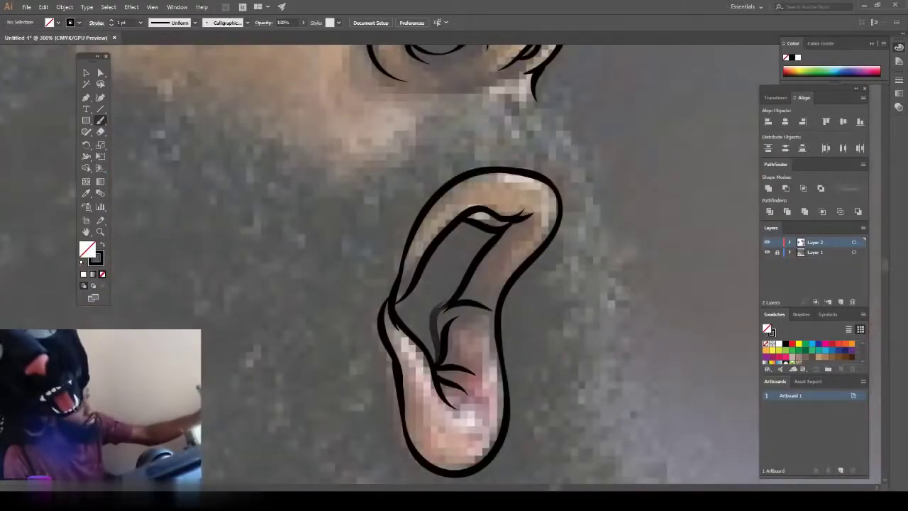
left_click_drag(436, 298, 440, 361)
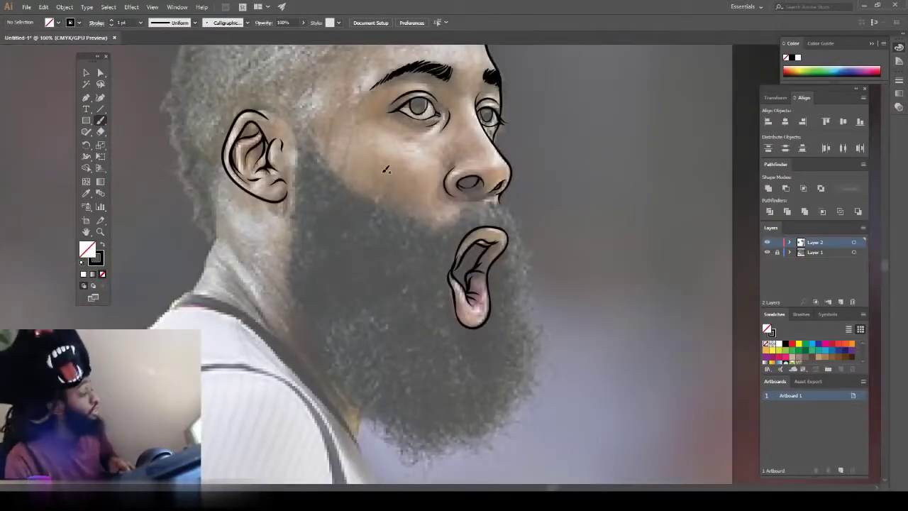
Step: Set the stroke weight to 5 pt and paint the beard's lower contour from the sideburn around to the chin
scroll(385, 169, "up", 3)
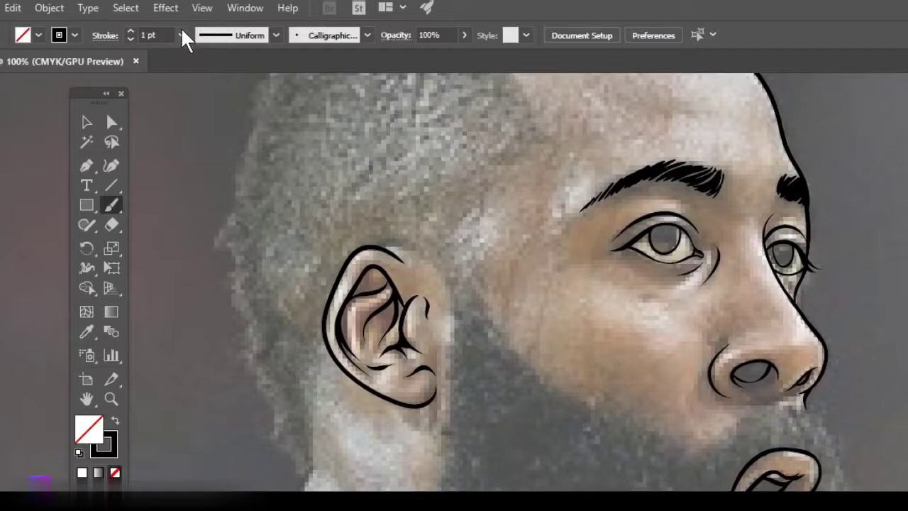
left_click(140, 22)
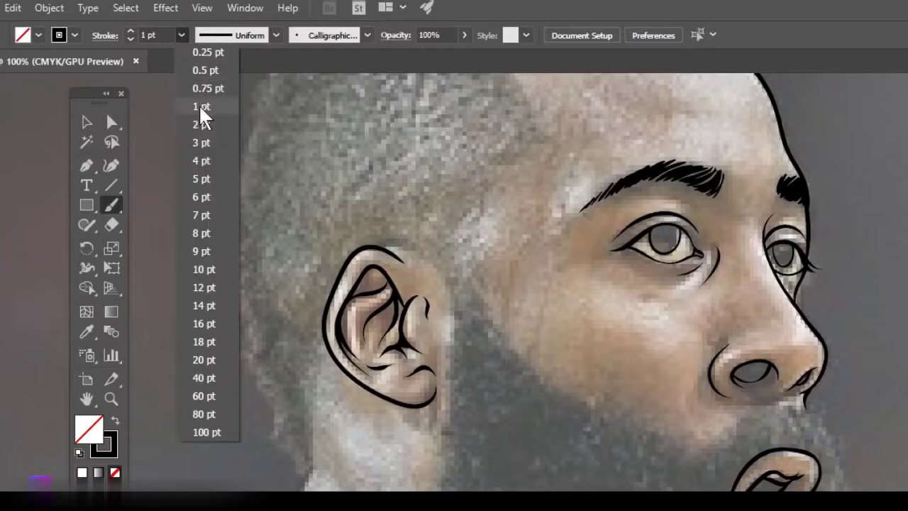
left_click(199, 179)
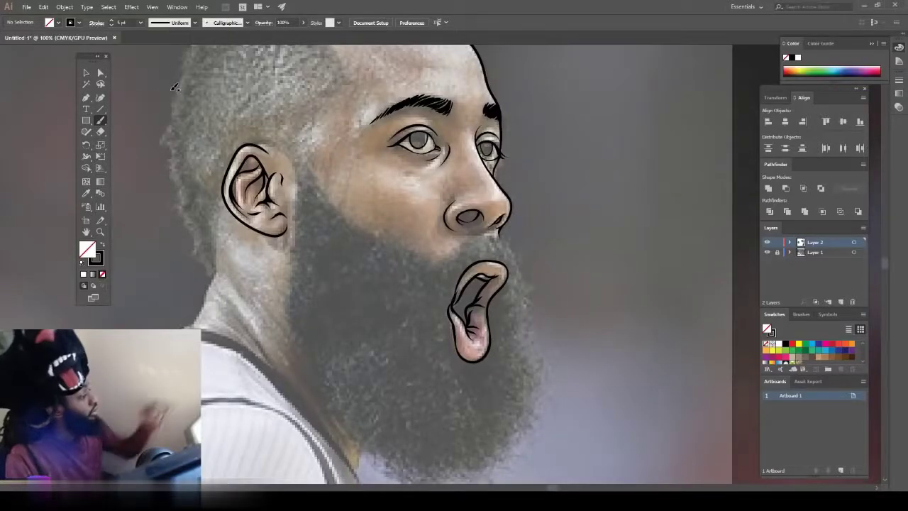
mouse_move(307, 189)
left_mouse_down()
mouse_move(313, 322)
mouse_move(325, 358)
mouse_move(355, 394)
mouse_move(402, 428)
mouse_move(449, 442)
mouse_move(503, 410)
left_mouse_up()
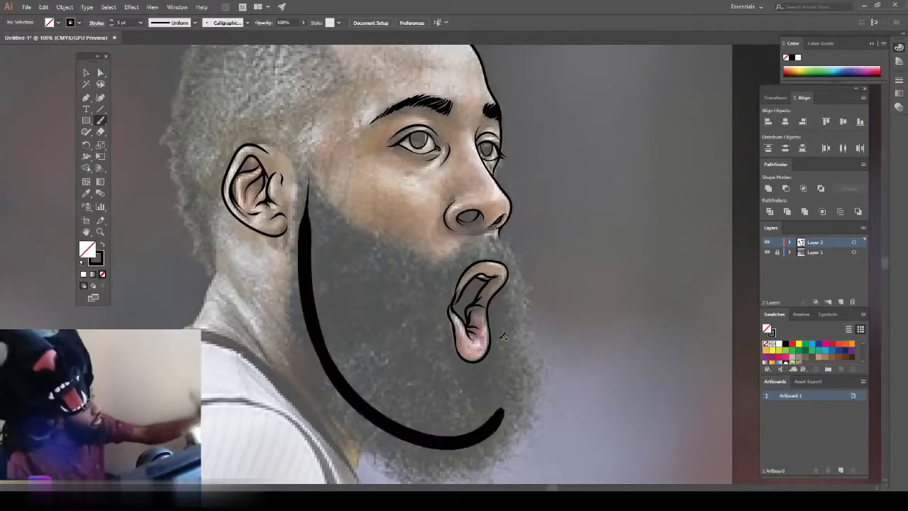
Step: Set the stroke weight to 8 pt and block in the beard in black along the cheek, moustache and chin
left_click(141, 23)
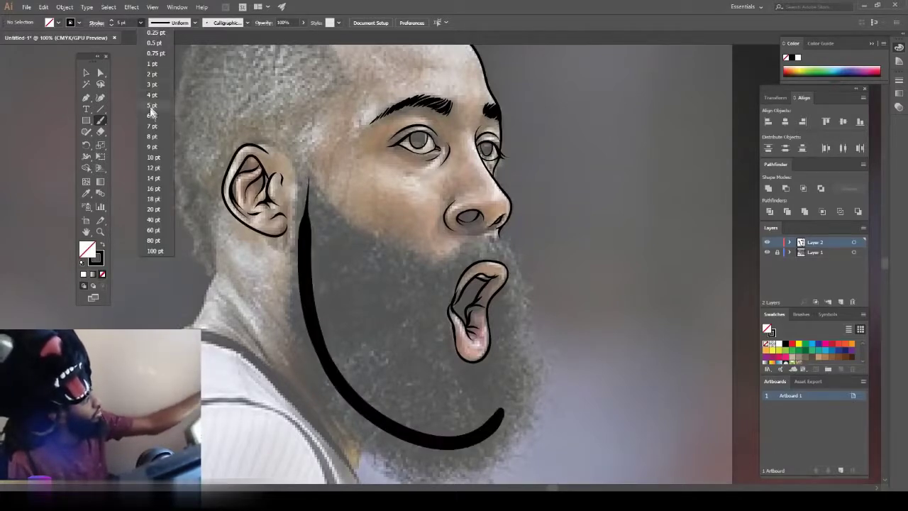
left_click(151, 136)
key("bracketright")
mouse_move(470, 417)
left_mouse_down()
mouse_move(500, 387)
mouse_move(483, 384)
mouse_move(439, 410)
mouse_move(456, 361)
mouse_move(394, 384)
mouse_move(407, 325)
mouse_move(435, 297)
left_mouse_up()
mouse_move(477, 248)
left_mouse_down()
mouse_move(429, 301)
mouse_move(404, 294)
mouse_move(364, 257)
left_mouse_up()
left_click_drag(436, 279, 317, 211)
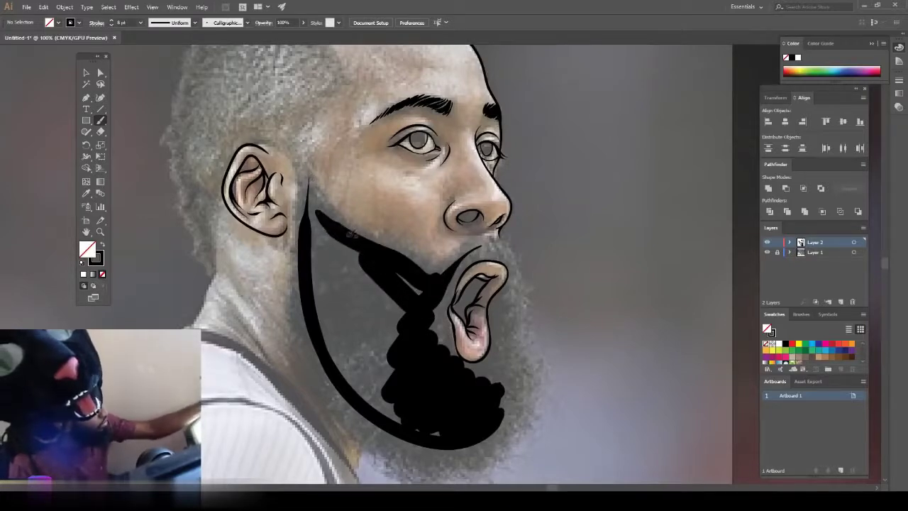
mouse_move(310, 173)
left_mouse_down()
mouse_move(330, 342)
mouse_move(348, 390)
mouse_move(384, 428)
mouse_move(427, 456)
mouse_move(465, 453)
mouse_move(510, 411)
mouse_move(520, 336)
left_mouse_up()
mouse_move(509, 386)
left_mouse_down()
mouse_move(407, 426)
mouse_move(340, 256)
mouse_move(322, 234)
left_mouse_up()
Step: Fill the remaining gaps inside the beard with overlapping black 8 pt strokes
key("ctrl+minus")
key("ctrl+minus")
scroll(512, 277, "up", 3)
mouse_move(322, 405)
left_mouse_down()
mouse_move(310, 309)
mouse_move(370, 224)
left_mouse_up()
mouse_move(319, 380)
left_mouse_down()
mouse_move(320, 288)
mouse_move(249, 263)
left_mouse_up()
mouse_move(330, 386)
left_mouse_down()
mouse_move(379, 402)
mouse_move(402, 372)
left_mouse_up()
mouse_move(339, 390)
left_mouse_down()
mouse_move(385, 320)
mouse_move(403, 235)
mouse_move(377, 229)
left_mouse_up()
mouse_move(376, 398)
left_mouse_down()
mouse_move(415, 302)
mouse_move(390, 362)
left_mouse_up()
Step: Thicken and round off the beard's outer edge in front of the mouth and under the chin
scroll(354, 426, "down", 1)
left_click_drag(410, 225, 302, 206)
scroll(353, 425, "down", 2)
mouse_move(348, 424)
left_mouse_down()
mouse_move(422, 219)
mouse_move(418, 166)
left_mouse_up()
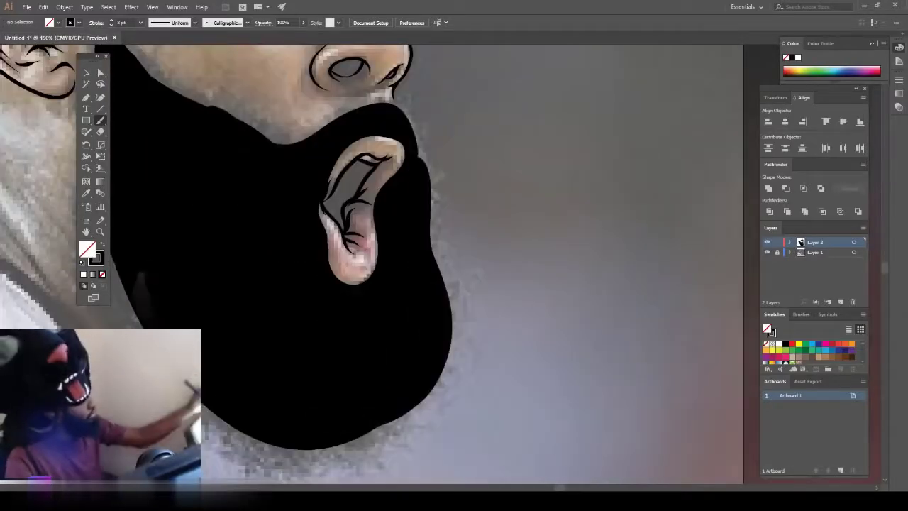
left_click_drag(380, 433, 230, 429)
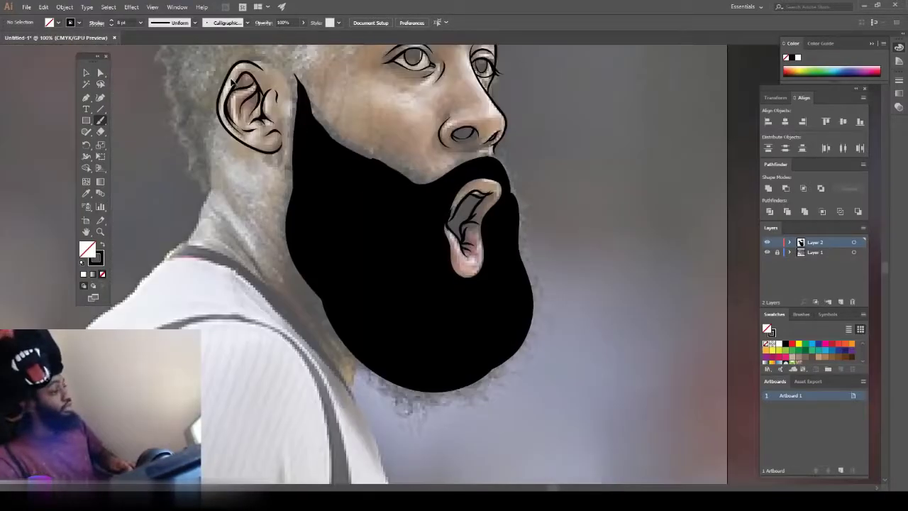
Step: Paint the hair's outer contour in black from the nape over the crown to the top of the forehead
key("ctrl+plus")
key("ctrl+plus")
key("ctrl+plus")
scroll(223, 77, "up", 3)
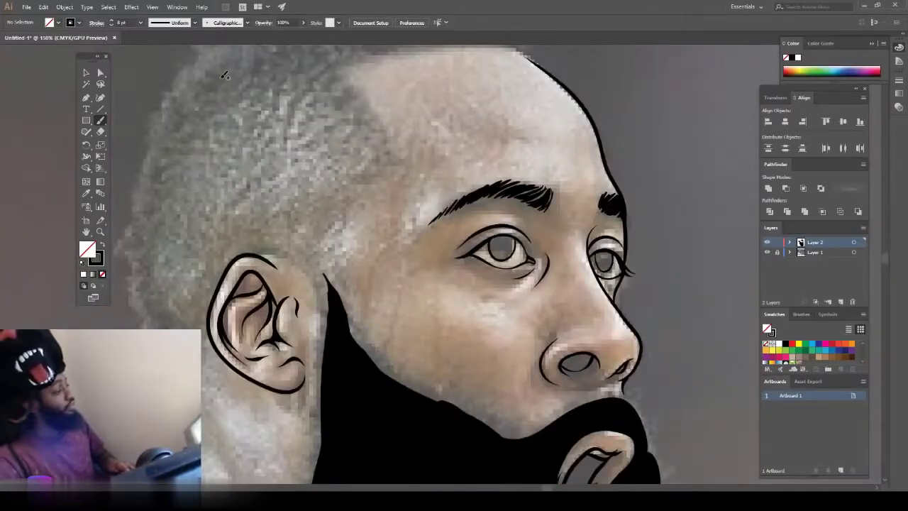
key("ctrl+minus")
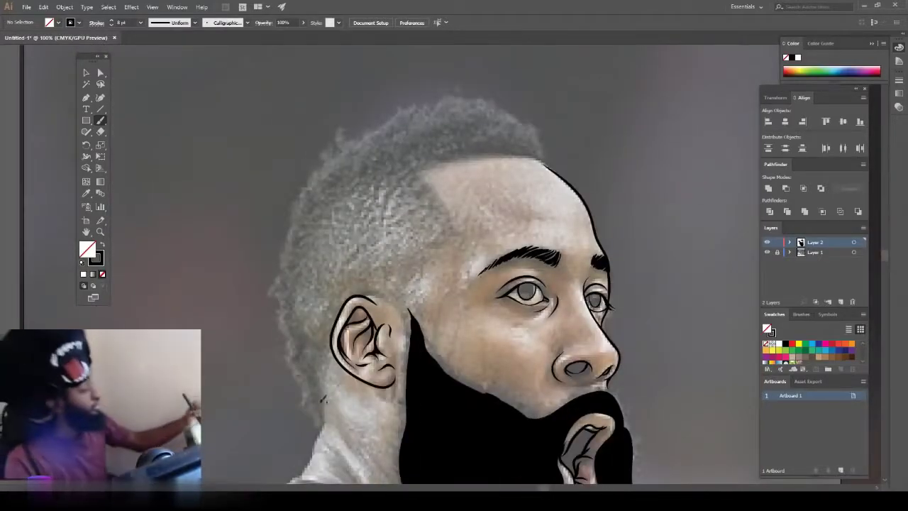
mouse_move(320, 418)
left_mouse_down()
mouse_move(284, 318)
mouse_move(282, 274)
mouse_move(292, 223)
mouse_move(324, 182)
mouse_move(410, 122)
mouse_move(461, 103)
mouse_move(500, 115)
mouse_move(535, 148)
left_mouse_up()
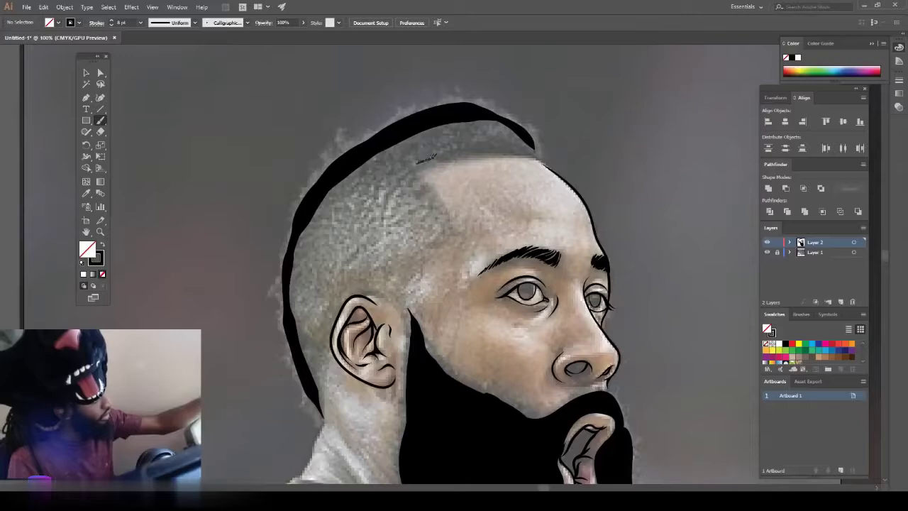
Step: Draw the forehead hairline and temple point, and fill the enclosed top hair solid black
left_click_drag(471, 151, 536, 154)
left_click_drag(502, 125, 535, 153)
left_click_drag(316, 203, 429, 190)
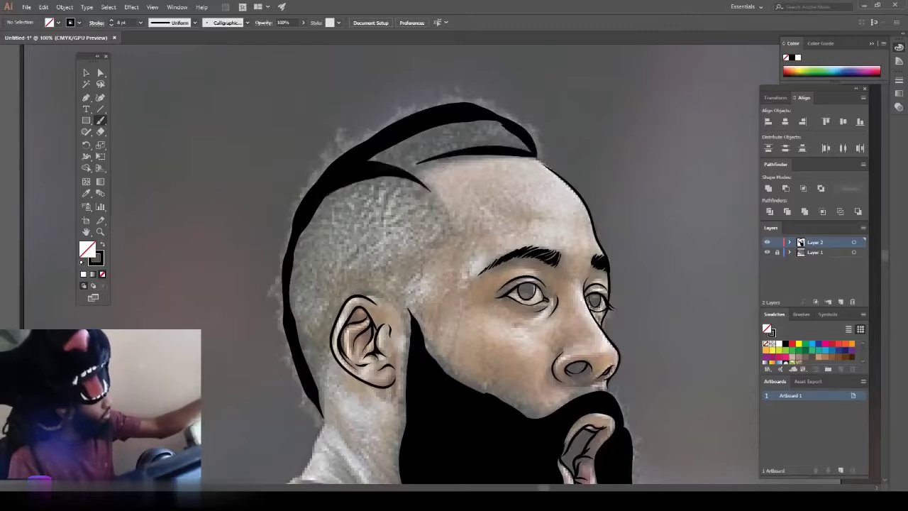
left_click_drag(364, 165, 457, 148)
mouse_move(397, 169)
left_mouse_down()
mouse_move(471, 150)
mouse_move(397, 147)
mouse_move(363, 160)
left_mouse_up()
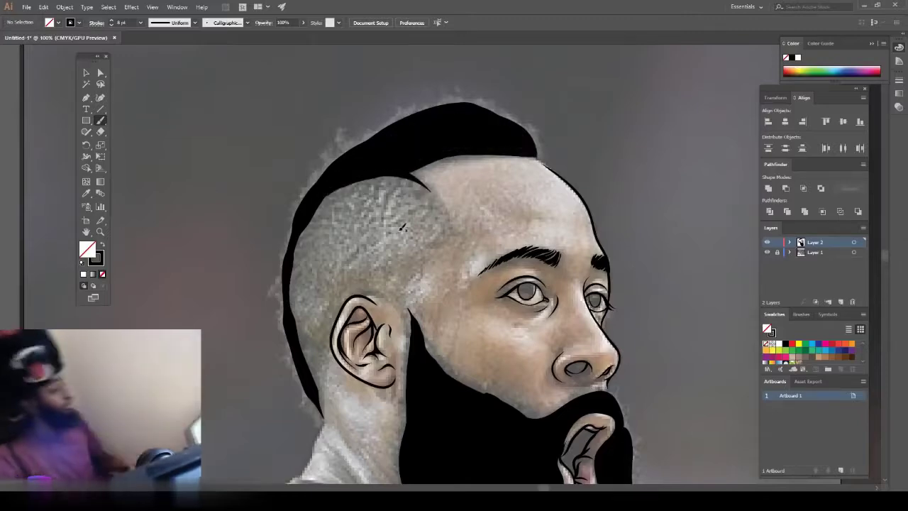
Step: Set the stroke weight to 0.5 pt and draw short curly hairs along the beard's lower front edge
key("ctrl+minus")
key("ctrl+minus")
key("ctrl+minus")
key("ctrl+plus")
key("ctrl+plus")
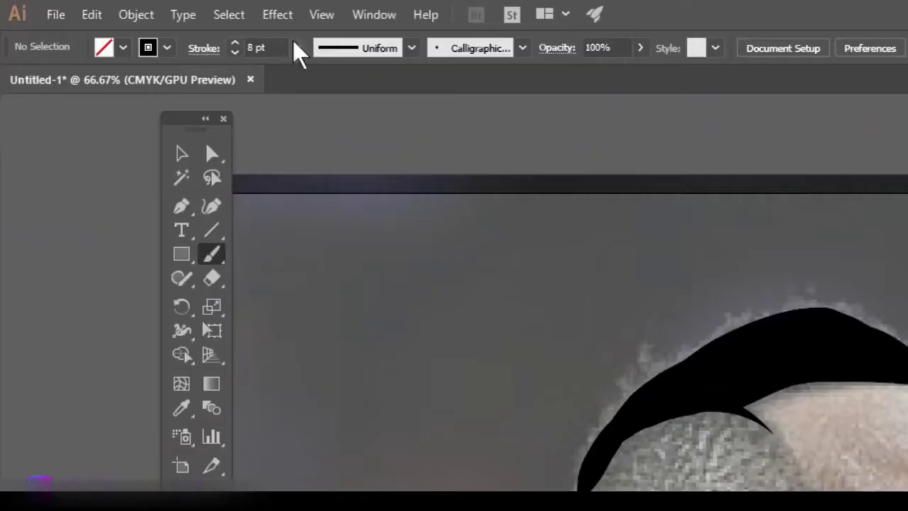
left_click(297, 48)
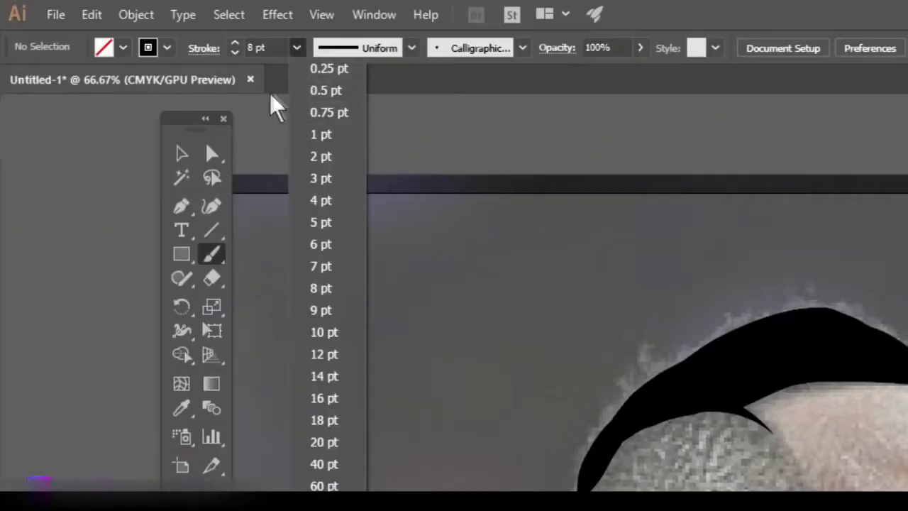
left_click(318, 90)
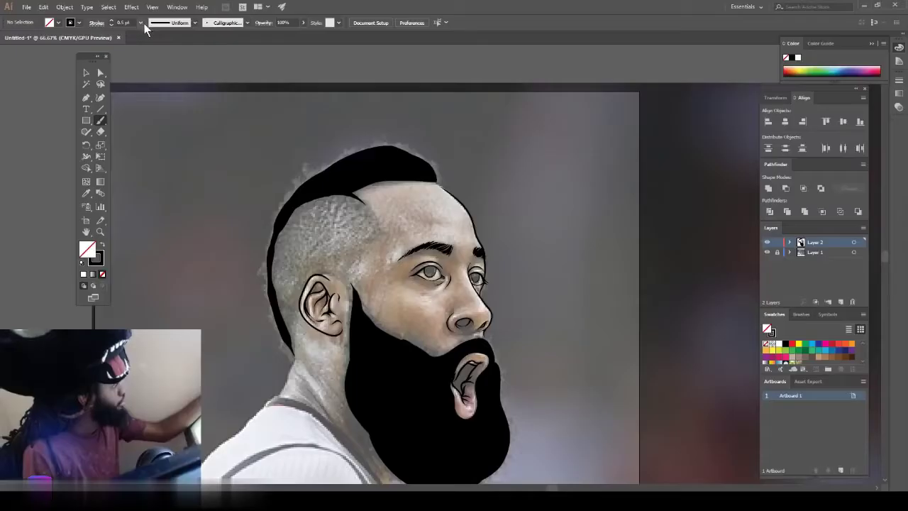
scroll(173, 14, "down", 1)
key("ctrl+minus")
key("ctrl+plus")
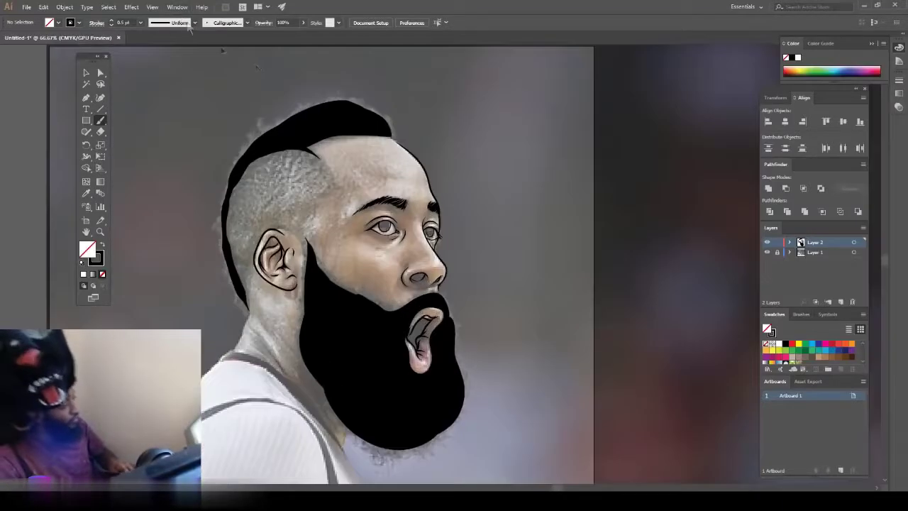
key("ctrl+plus")
scroll(169, 9, "down", 1)
scroll(169, 10, "down", 2)
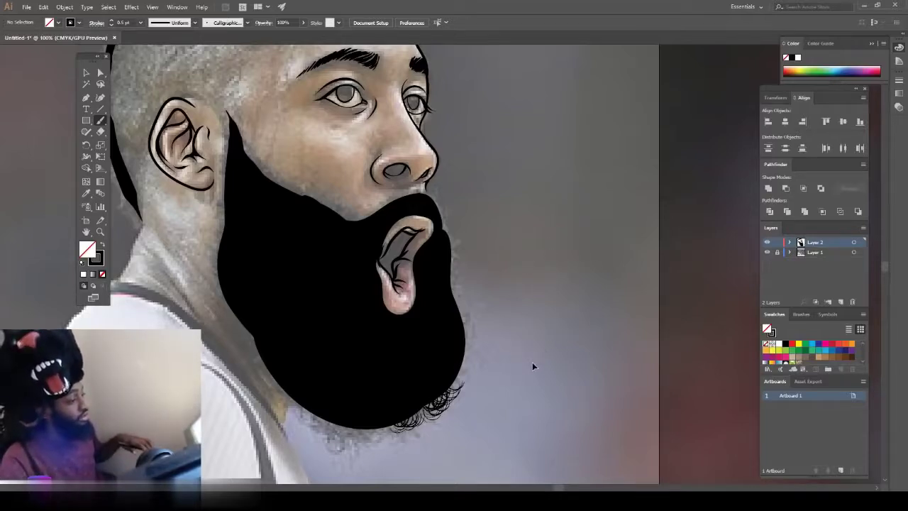
scroll(531, 366, "down", 1)
left_click_drag(440, 386, 418, 402)
left_click_drag(425, 386, 408, 400)
left_click_drag(447, 372, 437, 385)
mouse_move(464, 351)
left_mouse_down()
mouse_move(452, 373)
mouse_move(455, 364)
left_mouse_up()
left_click_drag(470, 339, 462, 350)
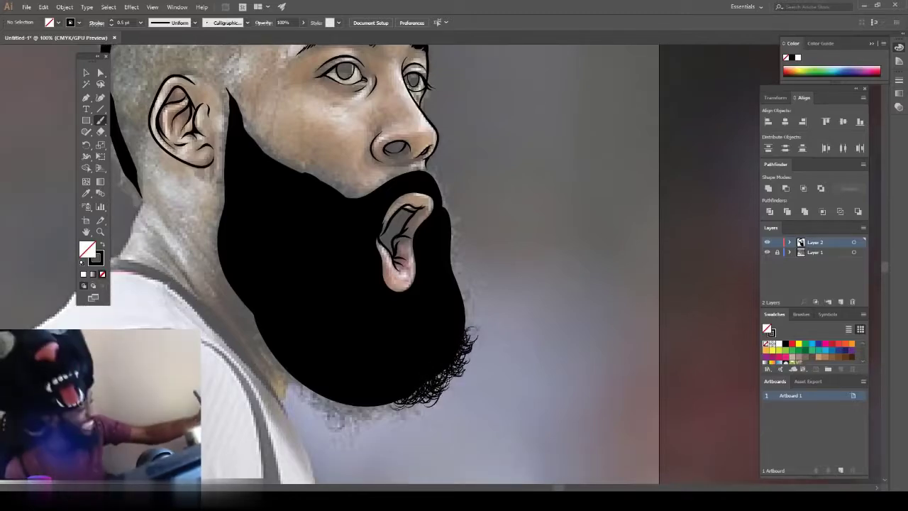
Step: Extend the curly 0.5 pt hairs along the underside of the beard toward the neck
mouse_move(407, 400)
left_mouse_down()
mouse_move(389, 415)
mouse_move(402, 420)
left_mouse_up()
scroll(425, 355, "left", 1)
left_click_drag(389, 405, 372, 430)
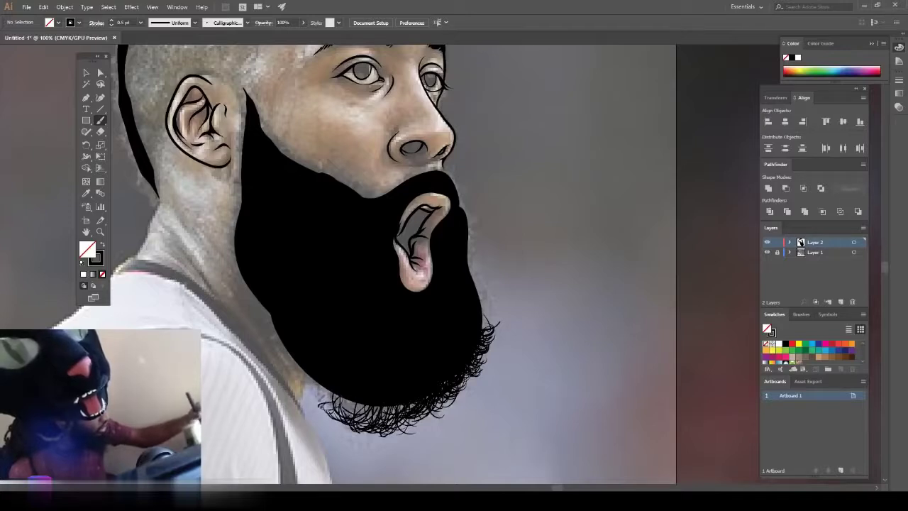
Step: Set the stroke weight to 0.75 pt and thicken the curls along the beard's underside back to the neck
left_click(140, 22)
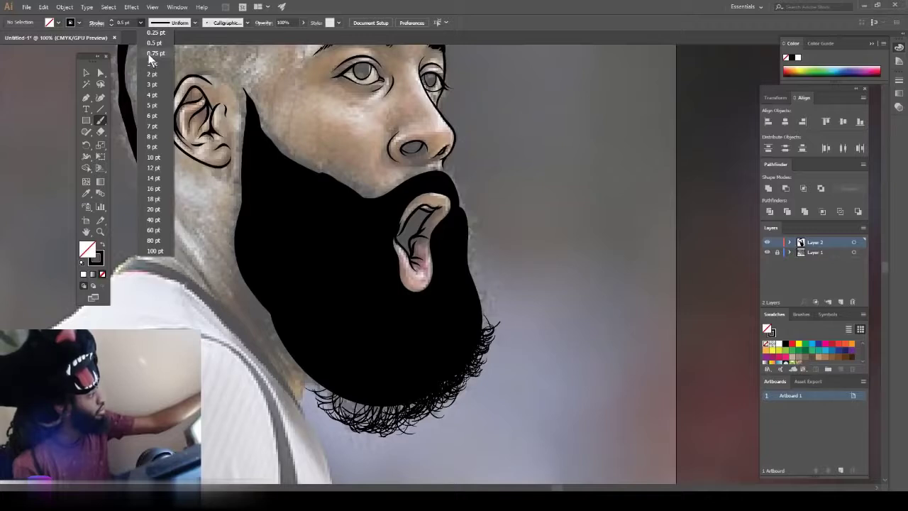
left_click(153, 54)
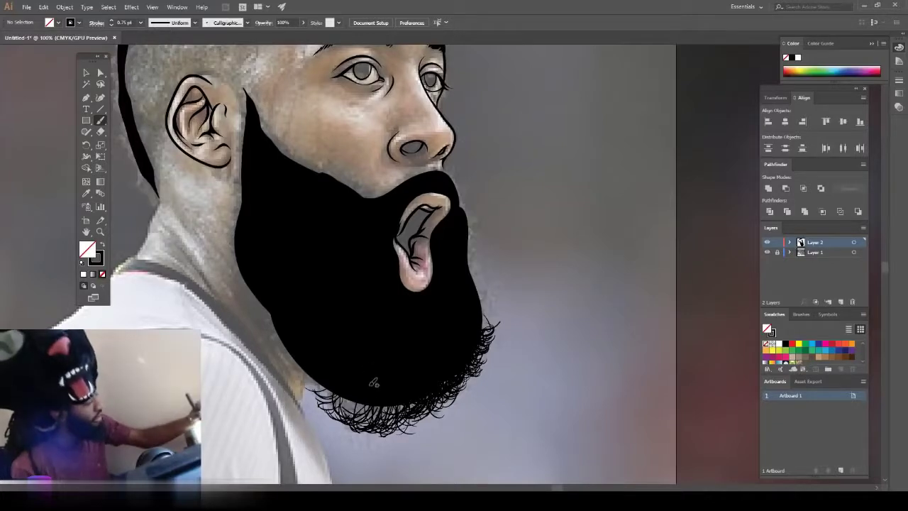
left_click_drag(357, 394, 347, 408)
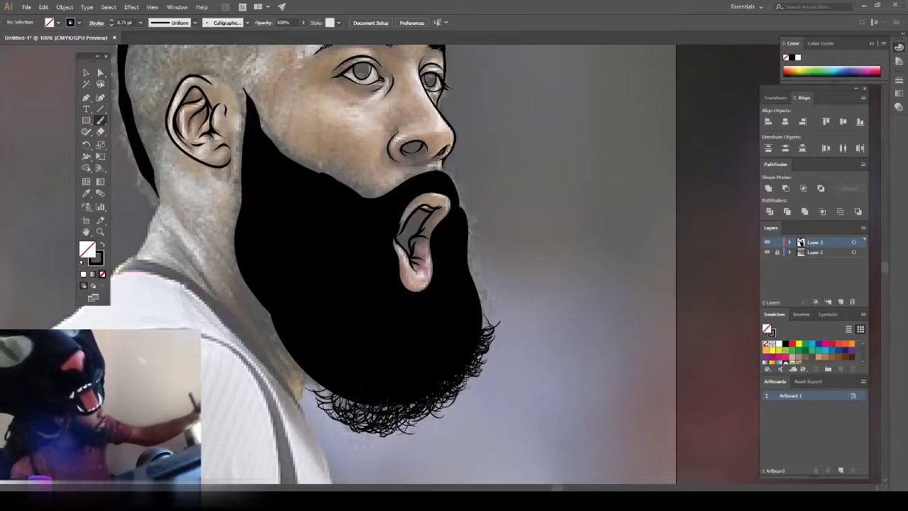
mouse_move(342, 383)
left_mouse_down()
mouse_move(312, 366)
mouse_move(302, 385)
left_mouse_up()
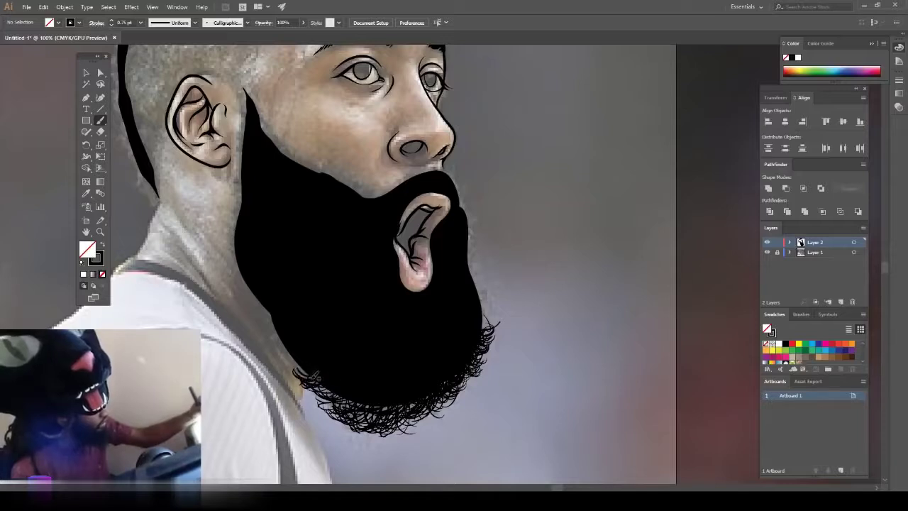
key("ctrl+minus")
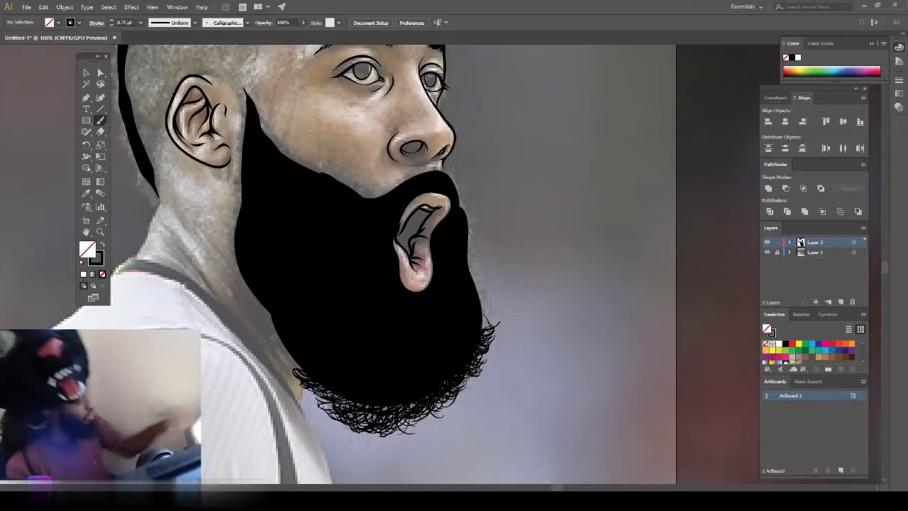
key("ctrl+minus")
key("ctrl+plus")
key("ctrl+plus")
key("ctrl+plus")
key("ctrl+plus")
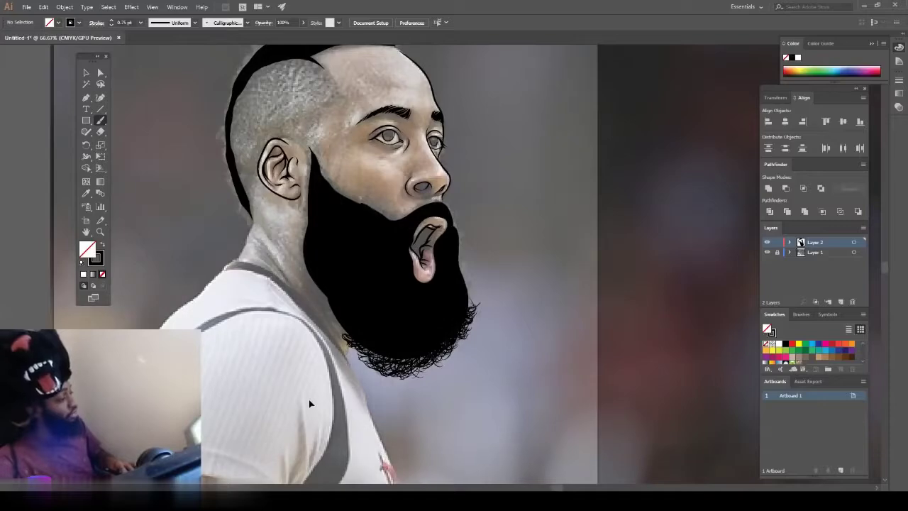
scroll(336, 386, "down", 2)
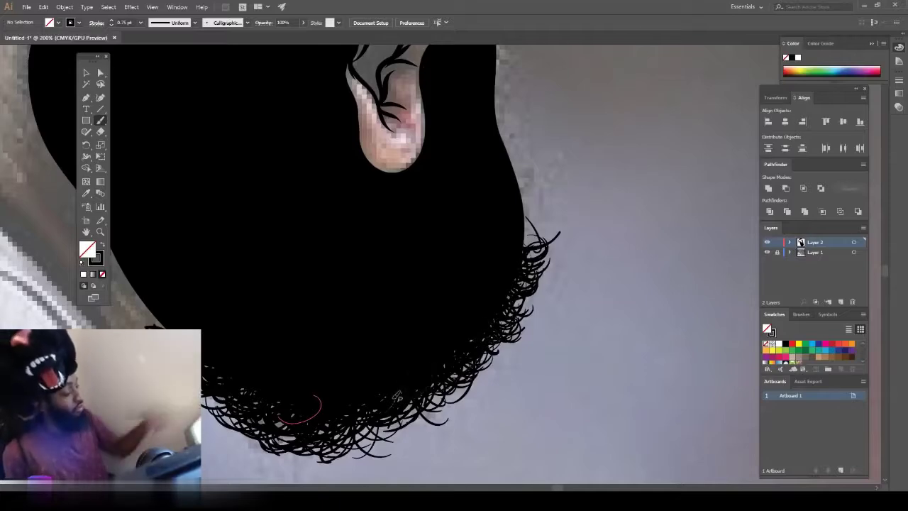
Step: Hide the photo on Layer 1 to check the beard's line art, and show the photo again
scroll(399, 395, "down", 4)
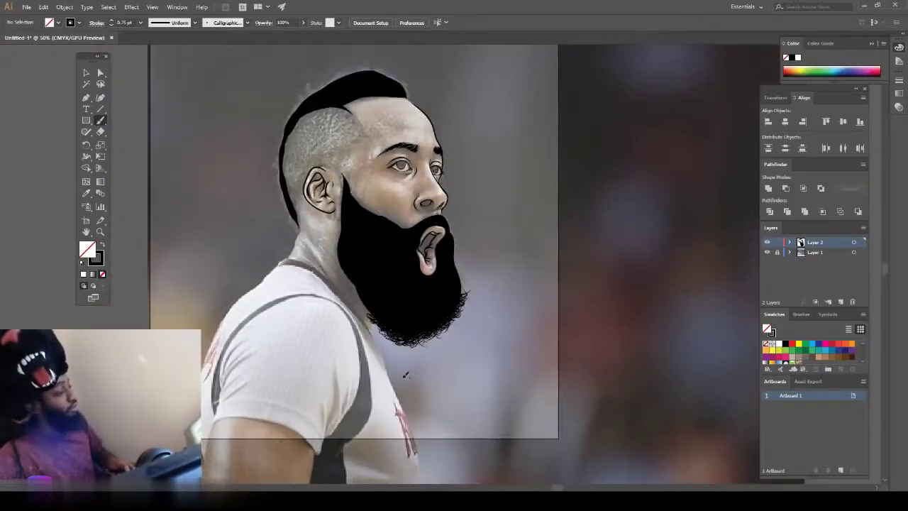
key("ctrl+plus")
key("ctrl+plus")
left_click(766, 252)
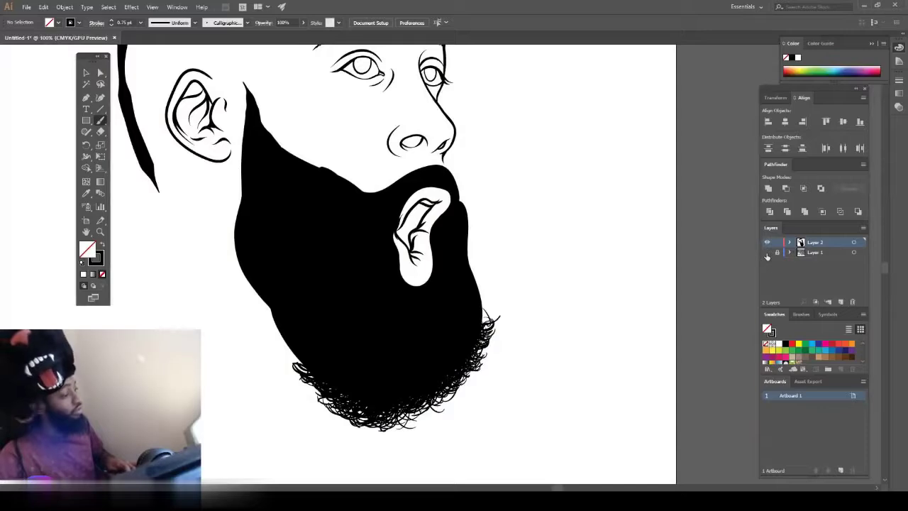
key("ctrl+minus")
key("ctrl+minus")
key("ctrl+plus")
key("ctrl+plus")
key("ctrl+plus")
left_click(767, 251)
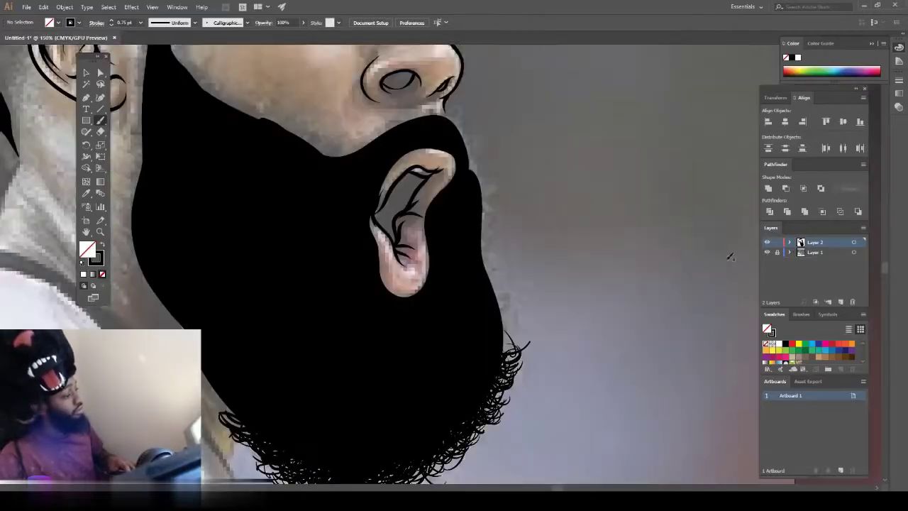
Step: Draw curly hairs up the front edge of the beard from the chin to beside the mouth
scroll(581, 314, "down", 2)
key("ctrl+plus")
scroll(590, 308, "up", 2)
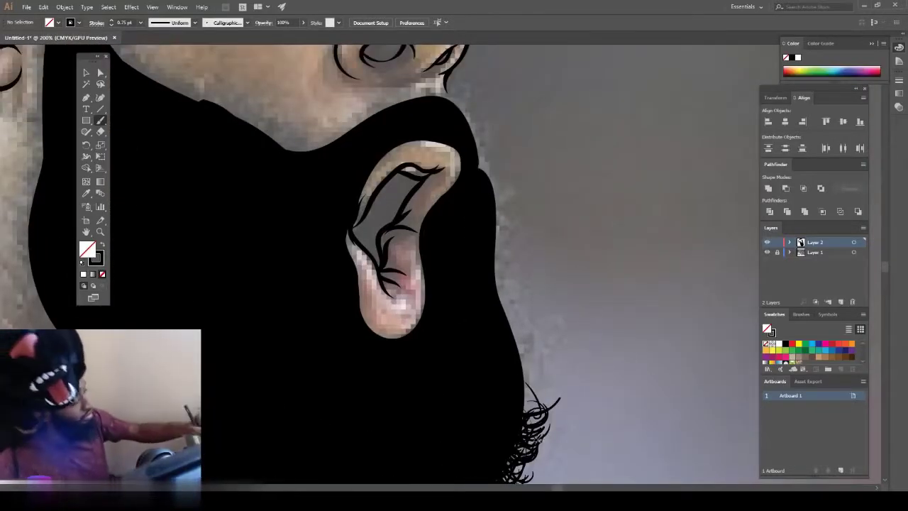
mouse_move(526, 389)
left_mouse_down()
mouse_move(540, 366)
mouse_move(537, 340)
mouse_move(530, 357)
mouse_move(538, 325)
left_mouse_up()
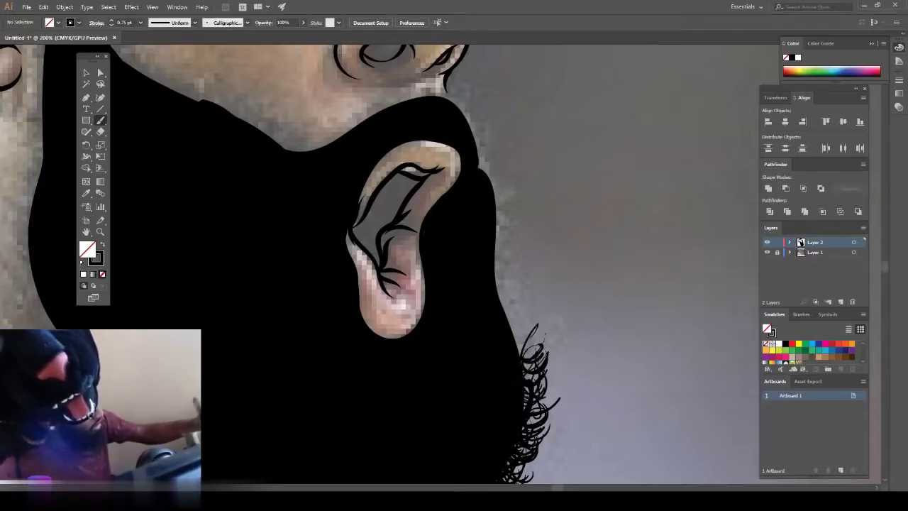
left_click_drag(532, 407, 548, 383)
mouse_move(520, 357)
left_mouse_down()
mouse_move(537, 329)
mouse_move(521, 309)
left_mouse_up()
mouse_move(502, 317)
left_mouse_down()
mouse_move(518, 291)
mouse_move(509, 271)
left_mouse_up()
left_click_drag(498, 284, 505, 239)
left_click_drag(496, 238, 502, 215)
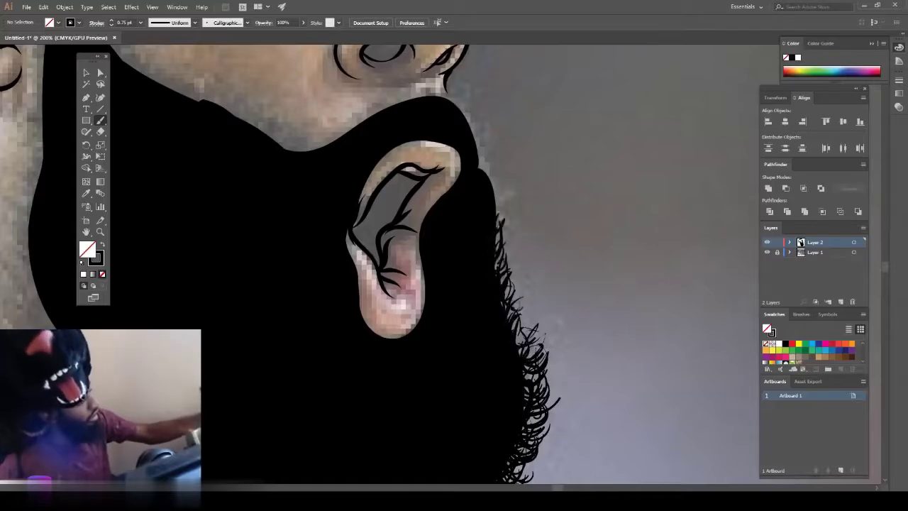
left_click_drag(516, 336, 527, 299)
Step: Draw curly hairs along the beard's rear edge from under the chin up the side of the neck
key("ctrl+minus")
left_click_drag(353, 402, 317, 362)
left_click_drag(336, 378, 305, 342)
mouse_move(315, 340)
left_mouse_down()
mouse_move(298, 333)
mouse_move(242, 241)
mouse_move(240, 196)
left_mouse_up()
mouse_move(261, 271)
left_mouse_down()
mouse_move(285, 318)
mouse_move(244, 291)
mouse_move(252, 250)
left_mouse_up()
Step: Continue the short hairs along the rear edge of the beard up the sideburn in front of the ear
scroll(283, 317, "up", 3)
key("ctrl+minus")
key("ctrl+minus")
key("ctrl+minus")
key("ctrl+plus")
key("ctrl+plus")
key("ctrl+plus")
left_click_drag(248, 302, 264, 97)
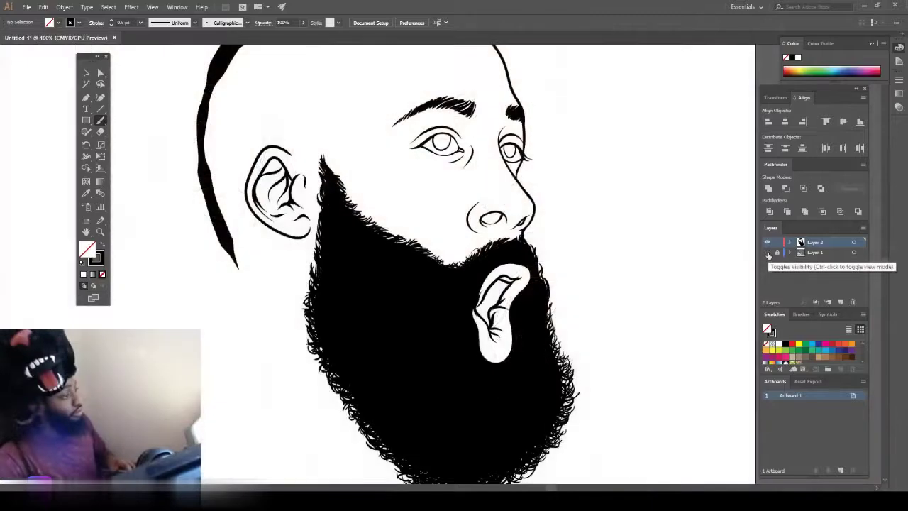
Step: Show the photo on Layer 1 again and add short hairs along the beard's front edge near the moustache
key("ctrl+minus")
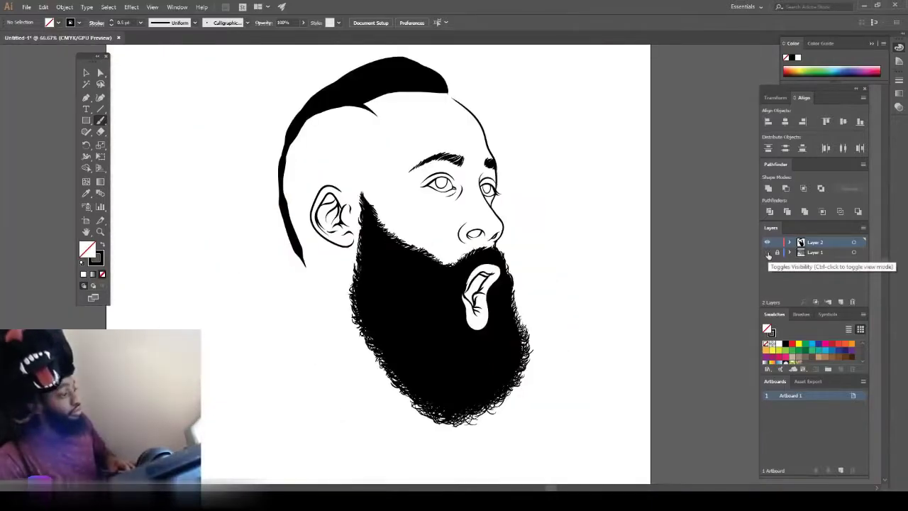
key("ctrl+plus")
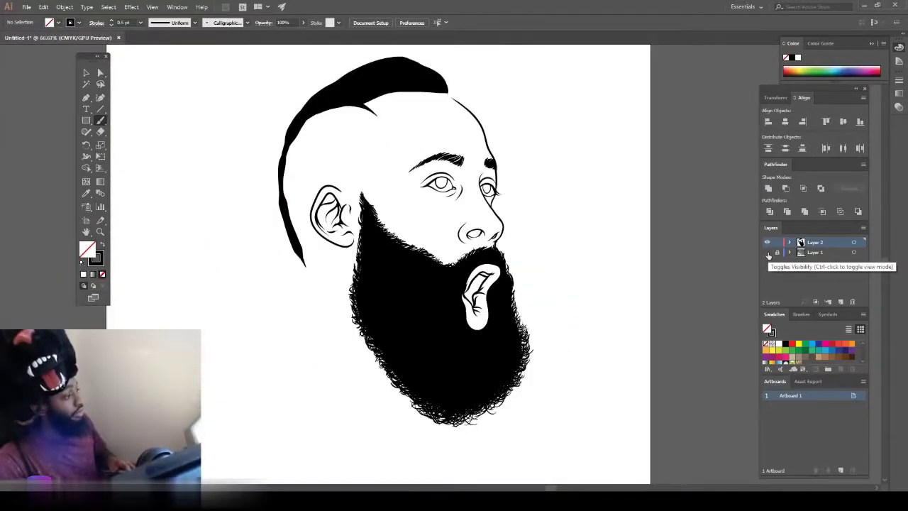
left_click(766, 253)
key("ctrl+plus")
left_click_drag(571, 231, 588, 294)
key("ctrl+plus")
left_click_drag(553, 189, 583, 295)
Step: Draw curly 0.5 pt hairs at the nape and up the back edge of the head hair
scroll(584, 297, "left", 3)
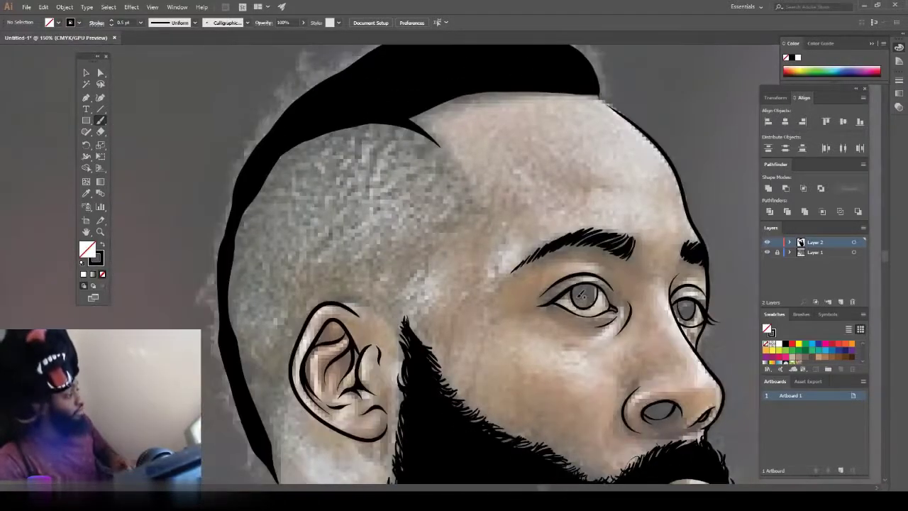
scroll(582, 299, "down", 2)
left_click_drag(273, 415, 258, 421)
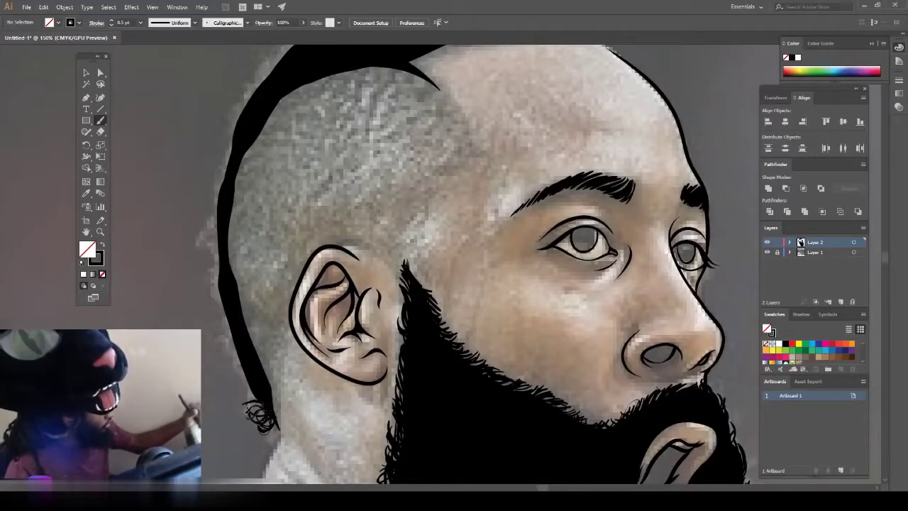
mouse_move(252, 396)
left_mouse_down()
mouse_move(222, 348)
mouse_move(206, 211)
left_mouse_up()
Step: Set the stroke weight to 0.75 pt and draw curly hairs along the hair's outer edge over the crown to the forehead
left_click(141, 22)
left_click(152, 52)
scroll(234, 352, "up", 3)
mouse_move(213, 361)
left_mouse_down()
mouse_move(226, 311)
mouse_move(211, 317)
mouse_move(234, 273)
left_mouse_up()
mouse_move(610, 190)
left_mouse_down()
mouse_move(426, 212)
mouse_move(599, 162)
mouse_move(485, 107)
mouse_move(397, 117)
mouse_move(351, 159)
mouse_move(303, 162)
mouse_move(248, 233)
mouse_move(244, 262)
left_mouse_up()
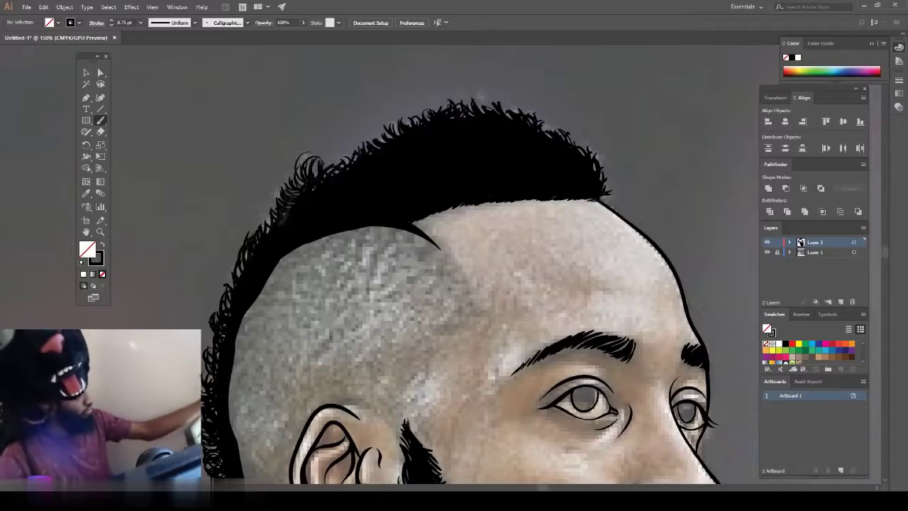
Step: Set the stroke weight to 0.25 pt and add fine hairs between the curls along the back of the head
key("ctrl+minus")
key("bracketleft")
key("bracketleft")
left_click_drag(315, 411, 303, 396)
left_click_drag(286, 296, 280, 278)
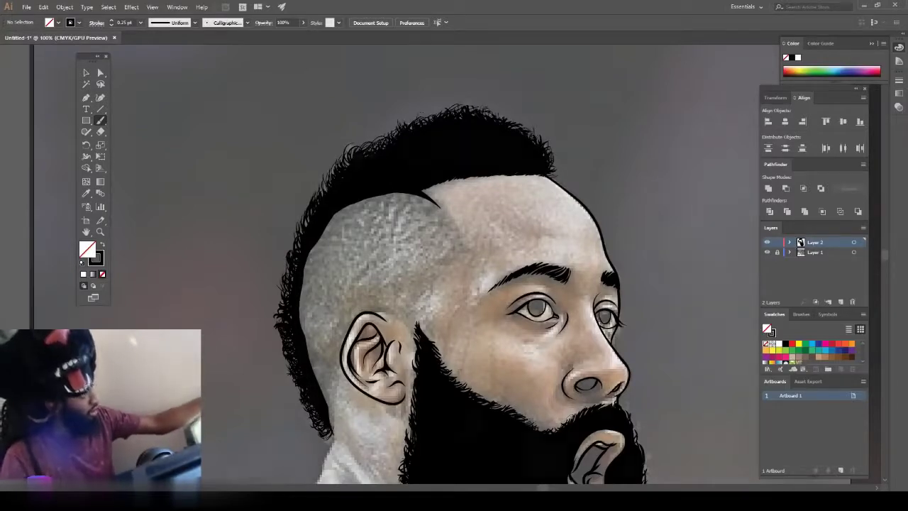
key("ctrl+minus")
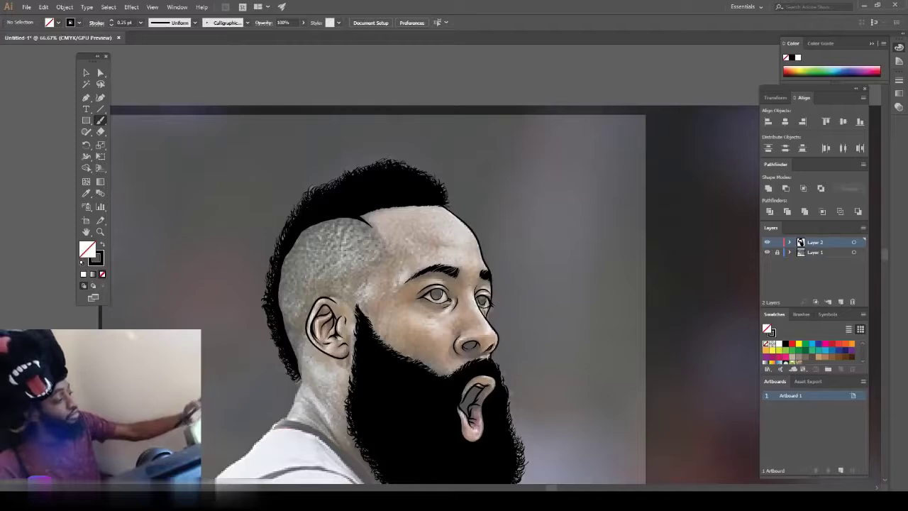
key("ctrl+minus")
key("ctrl+plus")
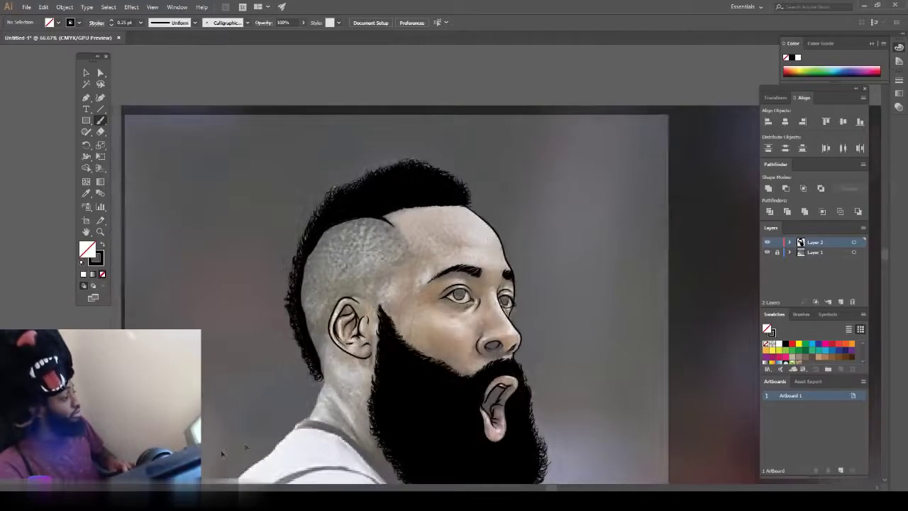
key("ctrl+plus")
key("ctrl+plus")
scroll(220, 450, "down", 1)
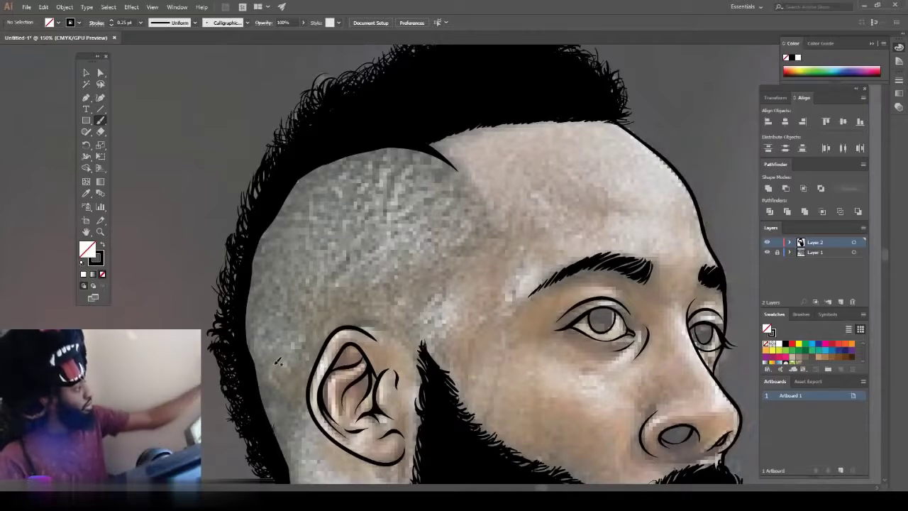
Step: Set the stroke weight to 0.75 pt and draw short hairs fading down from the hair's pointed front corner above the temple
left_click(140, 23)
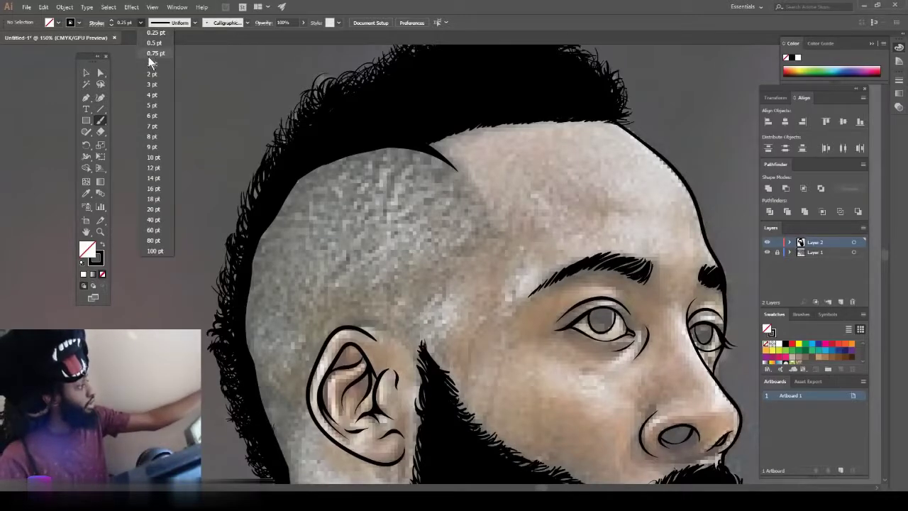
left_click(151, 54)
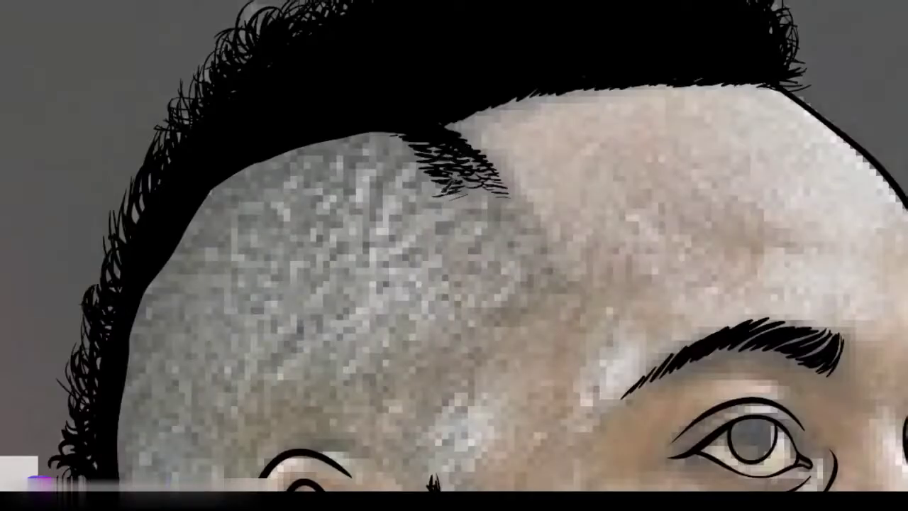
mouse_move(436, 170)
left_mouse_down()
mouse_move(408, 145)
mouse_move(417, 135)
mouse_move(376, 140)
left_mouse_up()
mouse_move(428, 190)
left_mouse_down()
mouse_move(410, 178)
mouse_move(409, 160)
mouse_move(382, 148)
left_mouse_up()
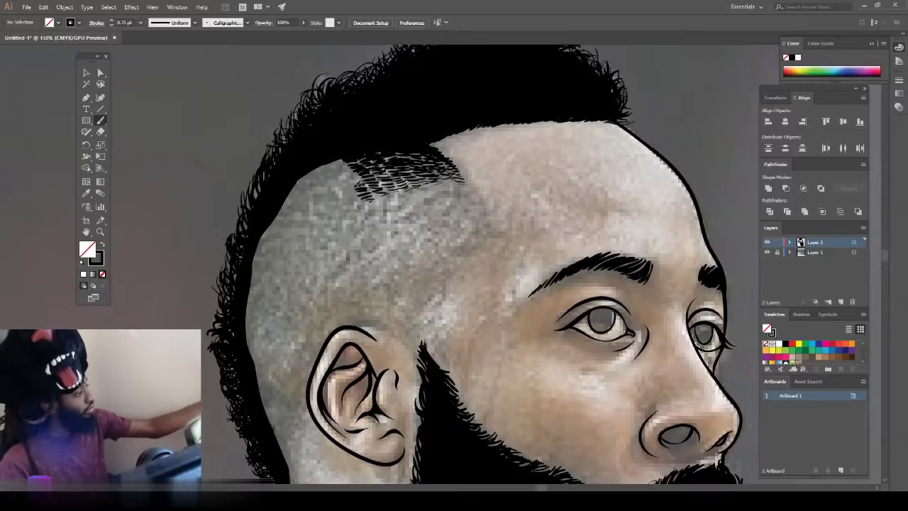
Step: Draw short hairs along the rest of the hair's inner edge, back around the shaved side and down towards the nape
left_click_drag(333, 162, 350, 169)
mouse_move(349, 197)
left_mouse_down()
mouse_move(361, 202)
mouse_move(355, 190)
left_mouse_up()
left_click_drag(319, 170, 367, 195)
mouse_move(336, 201)
left_mouse_down()
mouse_move(351, 198)
mouse_move(339, 192)
left_mouse_up()
left_click_drag(305, 174, 342, 204)
mouse_move(324, 211)
left_mouse_down()
mouse_move(342, 209)
mouse_move(325, 196)
left_mouse_up()
mouse_move(295, 183)
left_mouse_down()
mouse_move(315, 188)
mouse_move(326, 212)
left_mouse_up()
mouse_move(292, 197)
left_mouse_down()
mouse_move(318, 204)
mouse_move(302, 201)
left_mouse_up()
mouse_move(294, 207)
left_mouse_down()
mouse_move(319, 223)
mouse_move(300, 211)
mouse_move(277, 166)
mouse_move(278, 186)
left_mouse_up()
left_click_drag(257, 176, 271, 183)
left_click_drag(251, 197, 274, 204)
left_click_drag(241, 183, 262, 216)
mouse_move(235, 190)
left_mouse_down()
mouse_move(253, 208)
mouse_move(249, 199)
left_mouse_up()
mouse_move(245, 211)
left_mouse_down()
mouse_move(261, 224)
mouse_move(248, 219)
mouse_move(252, 236)
mouse_move(232, 228)
mouse_move(231, 239)
left_mouse_up()
mouse_move(241, 224)
left_mouse_down()
mouse_move(230, 237)
mouse_move(235, 251)
left_mouse_up()
mouse_move(249, 240)
left_mouse_down()
mouse_move(230, 251)
mouse_move(240, 268)
left_mouse_up()
left_click_drag(244, 250, 225, 266)
left_click_drag(244, 268, 228, 278)
mouse_move(235, 264)
left_mouse_down()
mouse_move(226, 279)
mouse_move(231, 295)
left_mouse_up()
mouse_move(234, 278)
left_mouse_down()
mouse_move(225, 294)
mouse_move(232, 307)
left_mouse_up()
mouse_move(238, 292)
left_mouse_down()
mouse_move(227, 307)
mouse_move(232, 317)
left_mouse_up()
left_click_drag(240, 310, 233, 333)
mouse_move(247, 330)
left_mouse_down()
mouse_move(236, 346)
mouse_move(243, 375)
left_mouse_up()
left_click_drag(260, 377, 250, 396)
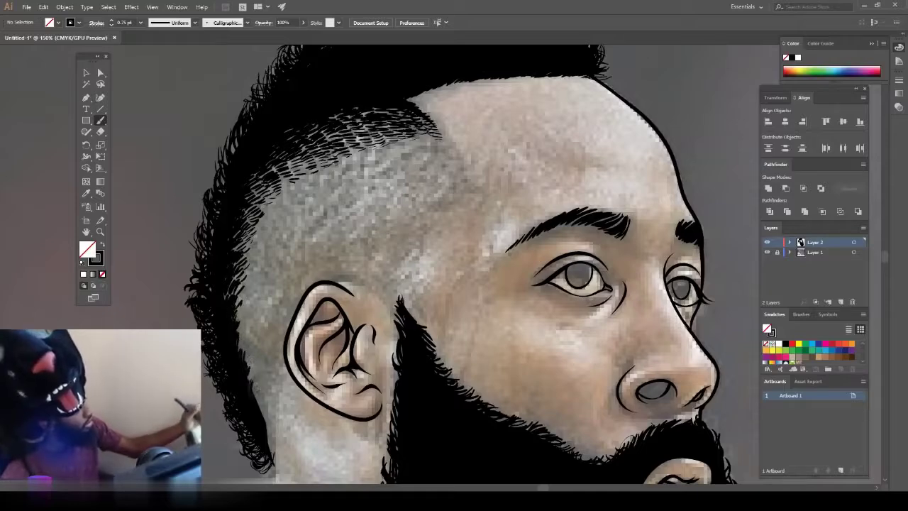
Step: Set the stroke weight to 0.5 pt and add finer hair rows below the thicker ones, from the temple towards the back
left_click(140, 23)
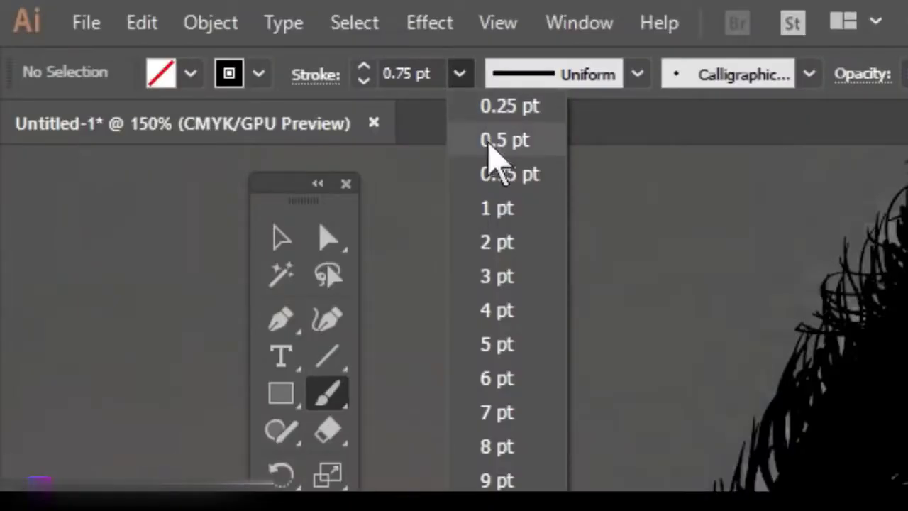
left_click(492, 138)
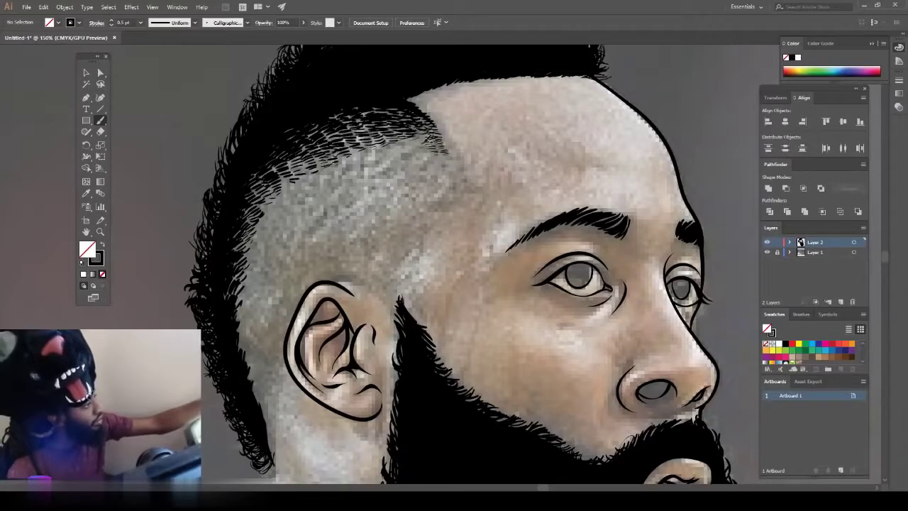
left_click_drag(431, 152, 420, 159)
left_click_drag(430, 142, 394, 164)
mouse_move(398, 147)
left_mouse_down()
mouse_move(387, 162)
mouse_move(388, 151)
left_mouse_up()
left_click_drag(395, 157, 376, 163)
left_click_drag(373, 169, 361, 178)
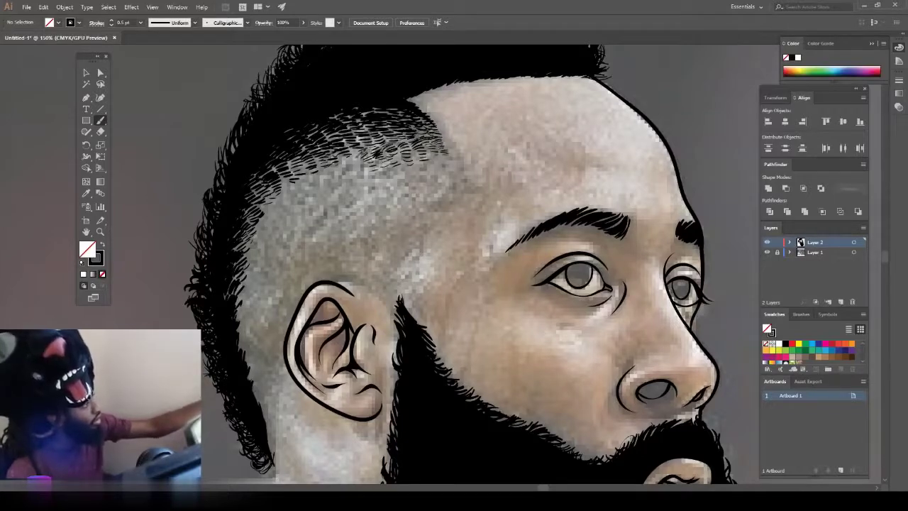
mouse_move(349, 154)
left_mouse_down()
mouse_move(332, 163)
mouse_move(358, 175)
mouse_move(352, 169)
left_mouse_up()
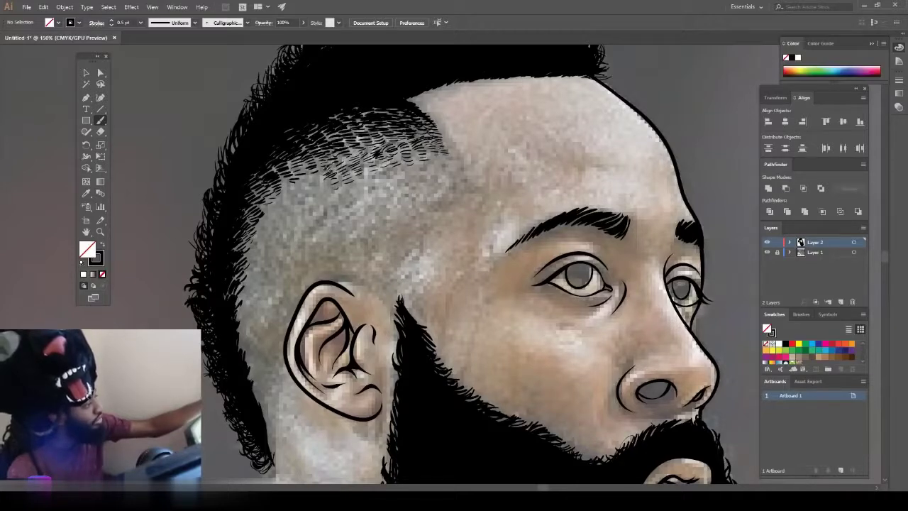
mouse_move(326, 175)
left_mouse_down()
mouse_move(282, 211)
mouse_move(276, 205)
left_mouse_up()
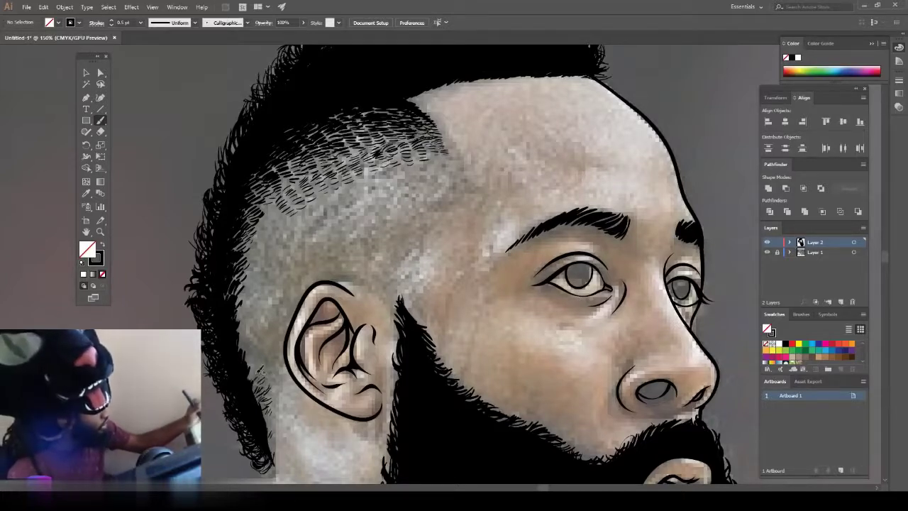
Step: Draw fine hairs along the inner edge of the back hair, from behind the ear up to the finished rows
left_click_drag(251, 369, 261, 360)
left_click_drag(251, 359, 266, 343)
left_click_drag(247, 340, 267, 326)
left_click_drag(245, 319, 265, 312)
left_click_drag(241, 301, 264, 303)
mouse_move(245, 285)
left_mouse_down()
mouse_move(266, 294)
mouse_move(272, 285)
left_mouse_up()
mouse_move(250, 263)
left_mouse_down()
mouse_move(272, 275)
mouse_move(272, 265)
left_mouse_up()
mouse_move(254, 243)
left_mouse_down()
mouse_move(275, 256)
mouse_move(276, 243)
left_mouse_up()
left_click_drag(264, 220, 282, 231)
Step: Draw fine hairs above the sideburn and along the curved front hairline up towards the temple
left_click_drag(387, 293, 376, 281)
left_click_drag(383, 282, 380, 269)
left_click_drag(390, 283, 387, 271)
left_click_drag(398, 278, 408, 262)
left_click_drag(432, 213, 412, 236)
left_click_drag(455, 190, 430, 211)
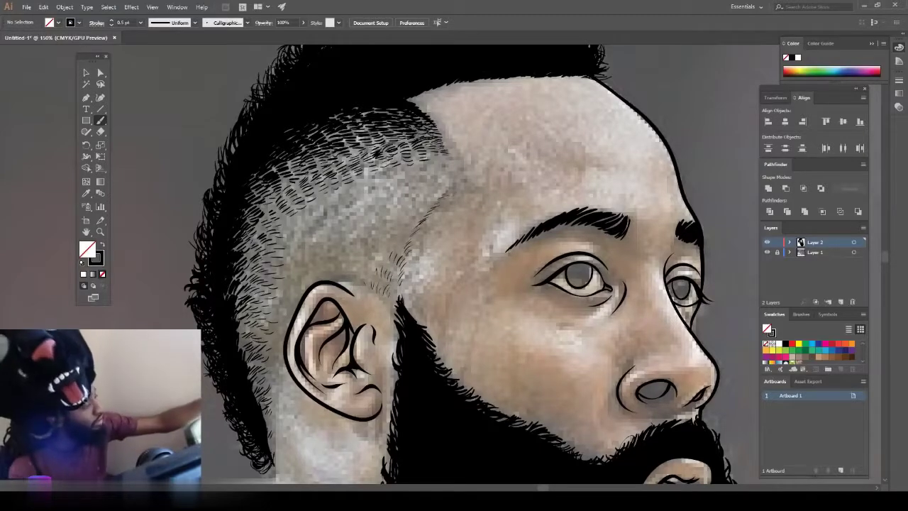
Step: Fill the remaining shaved area above and behind the ear with short 0.5 pt hairs
left_click_drag(466, 173, 444, 197)
mouse_move(468, 163)
left_mouse_down()
mouse_move(451, 183)
mouse_move(427, 188)
left_mouse_up()
mouse_move(420, 183)
left_mouse_down()
mouse_move(402, 196)
mouse_move(409, 185)
left_mouse_up()
left_click_drag(402, 205, 384, 215)
left_click_drag(387, 178, 370, 190)
left_click_drag(417, 204, 380, 234)
mouse_move(375, 200)
left_mouse_down()
mouse_move(358, 210)
mouse_move(350, 198)
left_mouse_up()
mouse_move(368, 226)
left_mouse_down()
mouse_move(350, 240)
mouse_move(343, 233)
left_mouse_up()
mouse_move(346, 196)
left_mouse_down()
mouse_move(329, 205)
mouse_move(324, 229)
left_mouse_up()
left_click_drag(324, 206, 303, 245)
left_click_drag(305, 217, 288, 227)
left_click_drag(328, 268, 301, 277)
mouse_move(296, 256)
left_mouse_down()
mouse_move(284, 265)
mouse_move(279, 295)
left_mouse_up()
left_click_drag(290, 301, 268, 342)
left_click_drag(283, 347, 270, 364)
left_click_drag(361, 267, 337, 270)
left_click_drag(384, 251, 366, 263)
left_click_drag(415, 225, 396, 236)
left_click_drag(430, 195, 418, 207)
left_click_drag(451, 175, 438, 182)
left_click_drag(381, 170, 370, 176)
left_click_drag(361, 192, 352, 201)
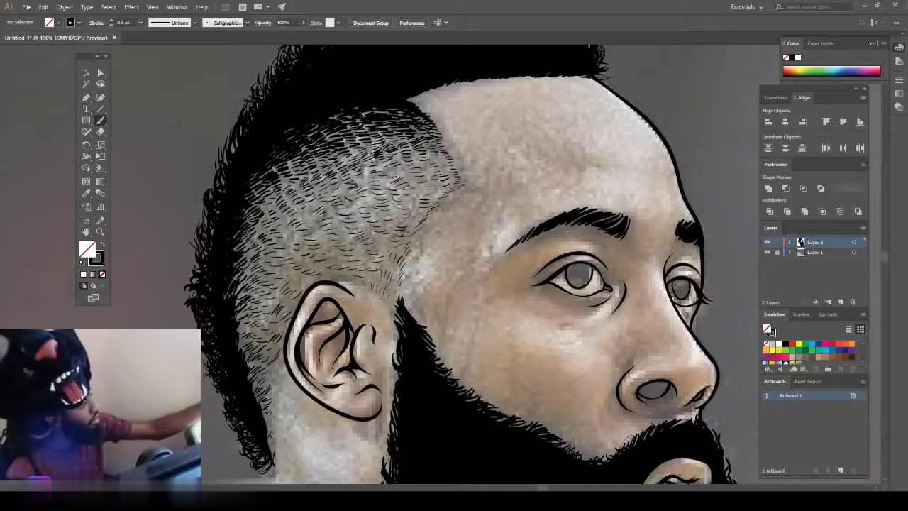
left_click_drag(422, 205, 403, 219)
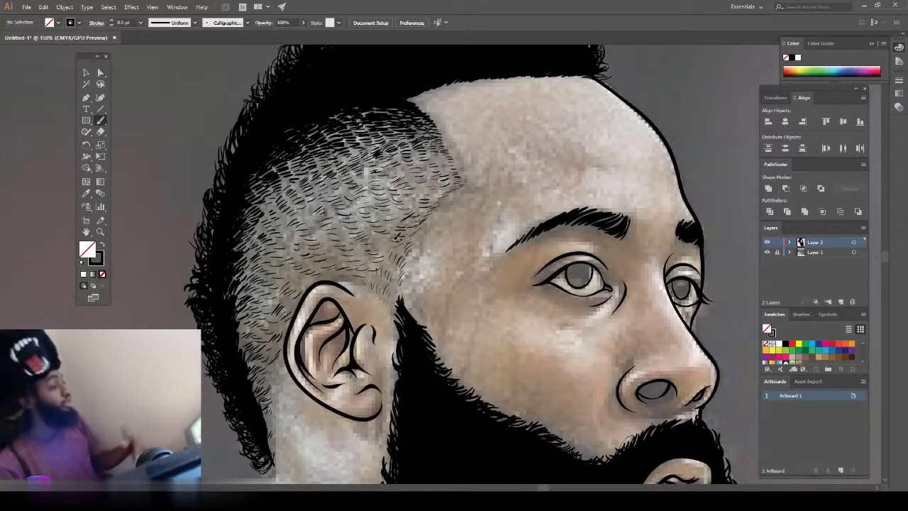
Step: Hide the photo on Layer 1 to review the whole line art, and show it again
key("ctrl+minus")
key("ctrl+minus")
key("ctrl+minus")
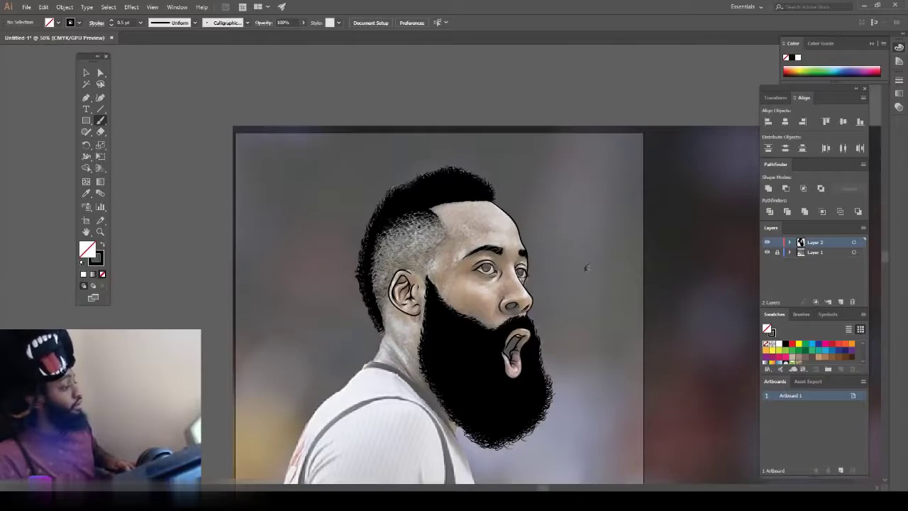
left_click(766, 252)
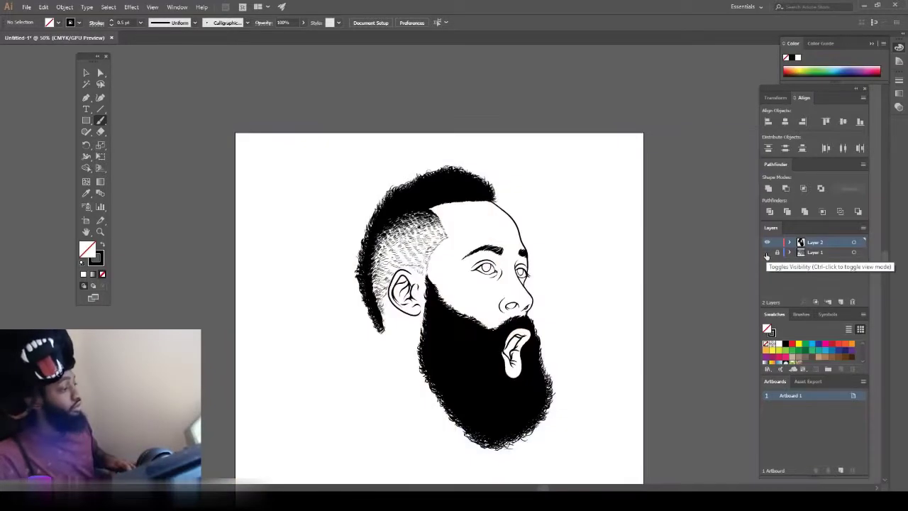
key("ctrl+minus")
key("ctrl+plus")
key("ctrl+plus")
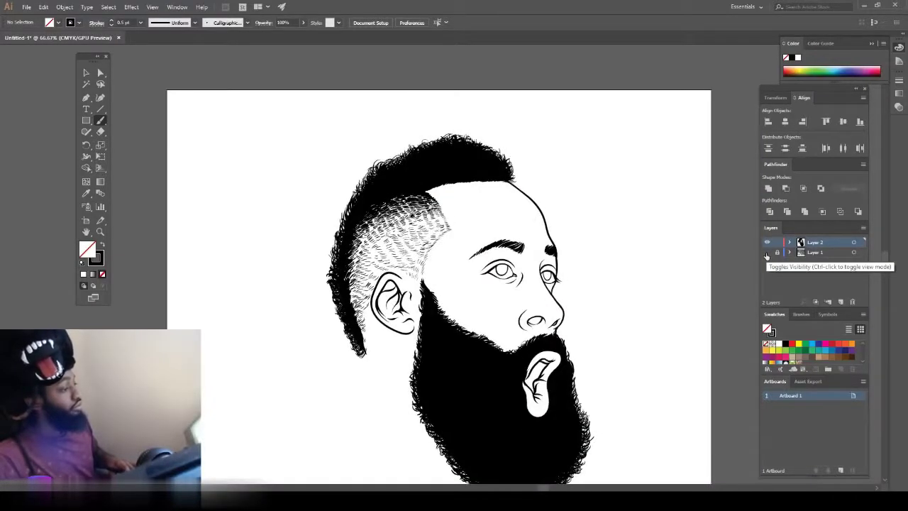
left_click(767, 252)
Step: Set the stroke weight to 1 pt and trace the back of the neck between the hair and the shirt collar
key("ctrl+plus")
key("ctrl+plus")
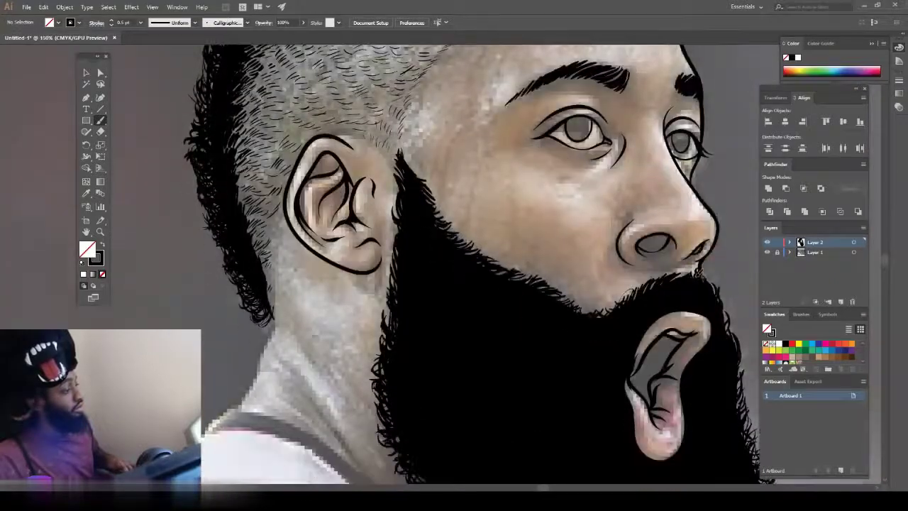
scroll(699, 268, "down", 4)
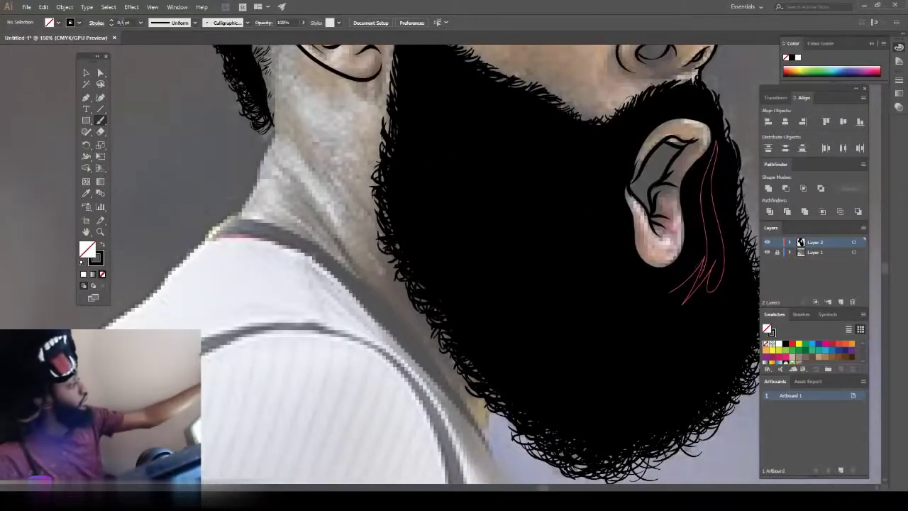
left_click(140, 22)
left_click(152, 75)
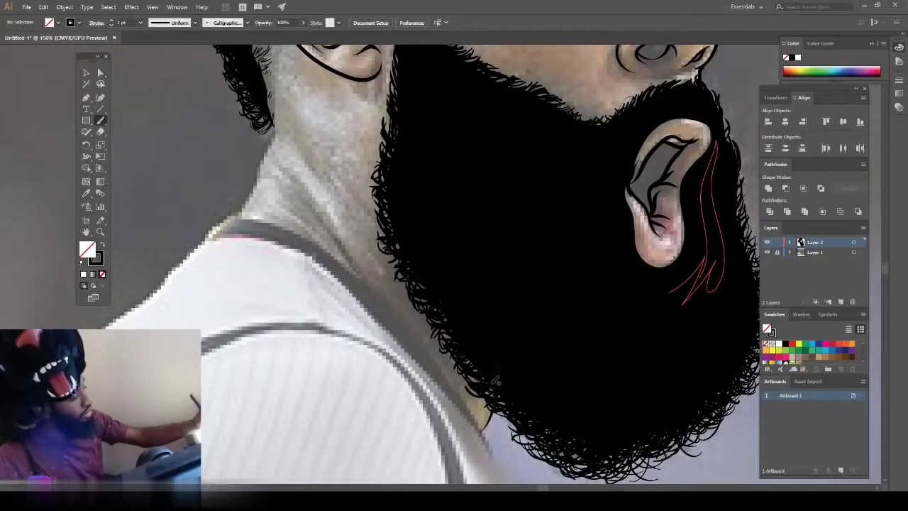
mouse_move(225, 221)
left_mouse_down()
mouse_move(245, 186)
mouse_move(259, 110)
left_mouse_up()
Step: Set the stroke weight to 2 pt and draw a dripping lower edge across the neck, with a separate drop below it
left_click(139, 22)
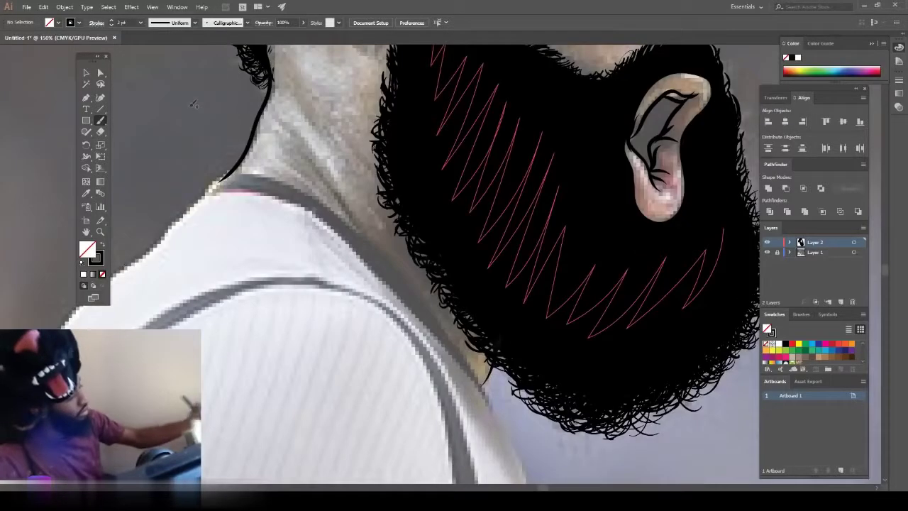
mouse_move(496, 344)
left_mouse_down()
mouse_move(470, 408)
mouse_move(367, 346)
mouse_move(347, 268)
mouse_move(331, 249)
mouse_move(314, 252)
mouse_move(297, 213)
left_mouse_up()
left_click_drag(297, 213, 208, 207)
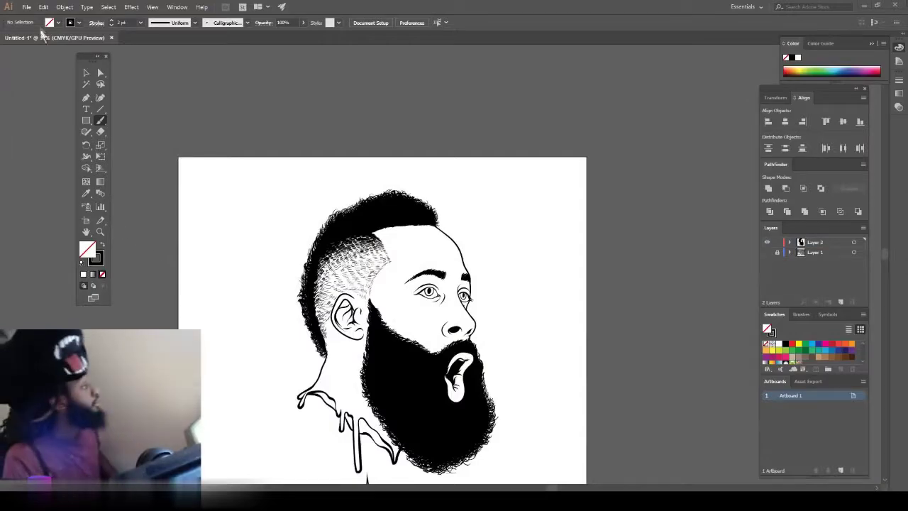
Step: Select the entire line art, expand its appearance and combine the shapes with Pathfinder Merge
left_click(85, 73)
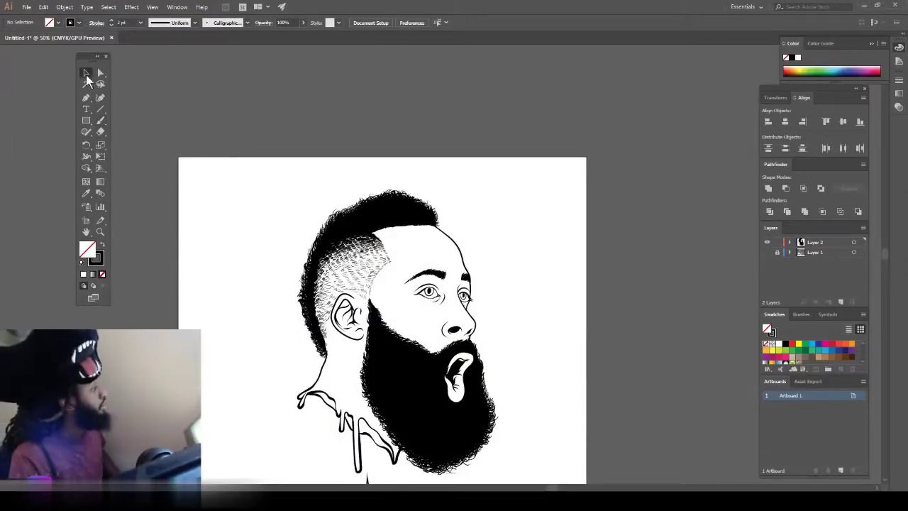
scroll(209, 141, "down", 2)
left_click_drag(474, 133, 606, 469)
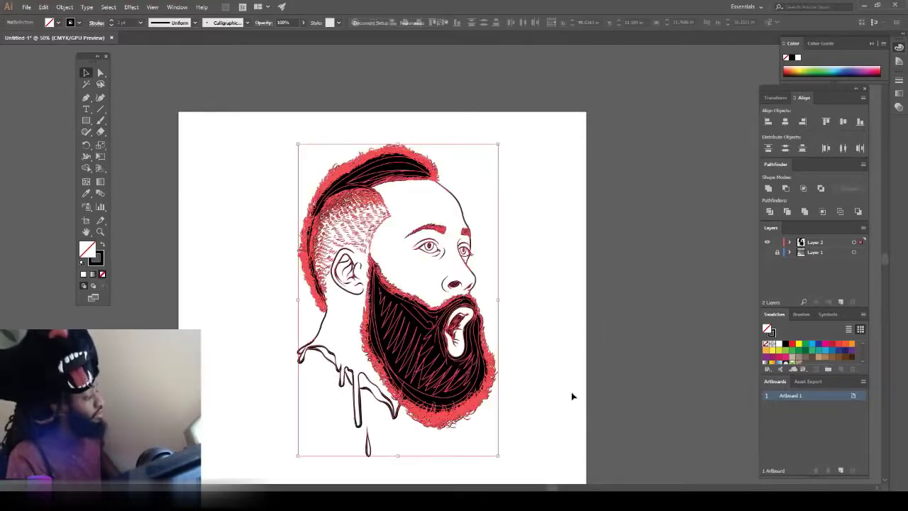
left_click(64, 8)
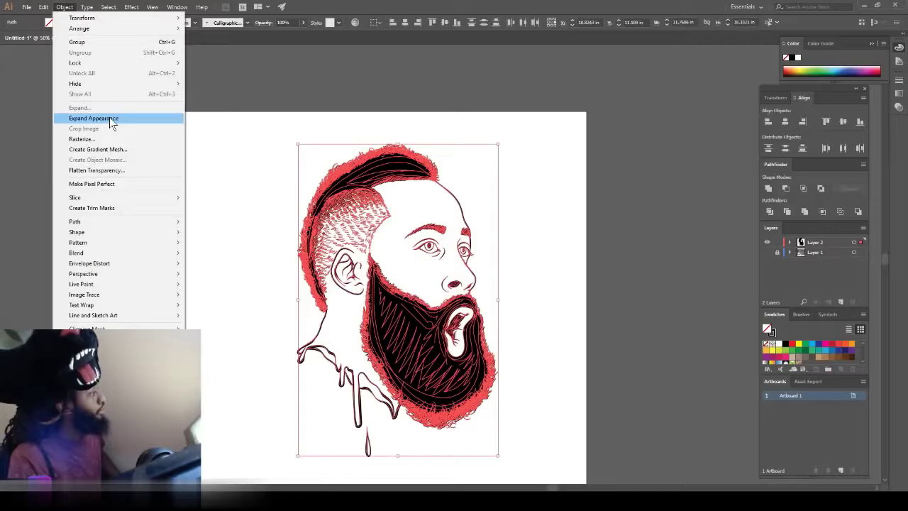
left_click(111, 122)
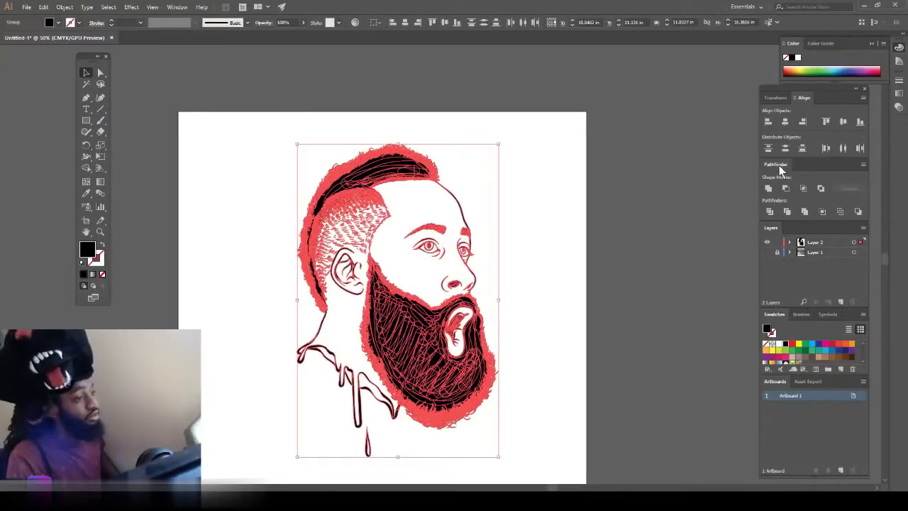
left_click(804, 209)
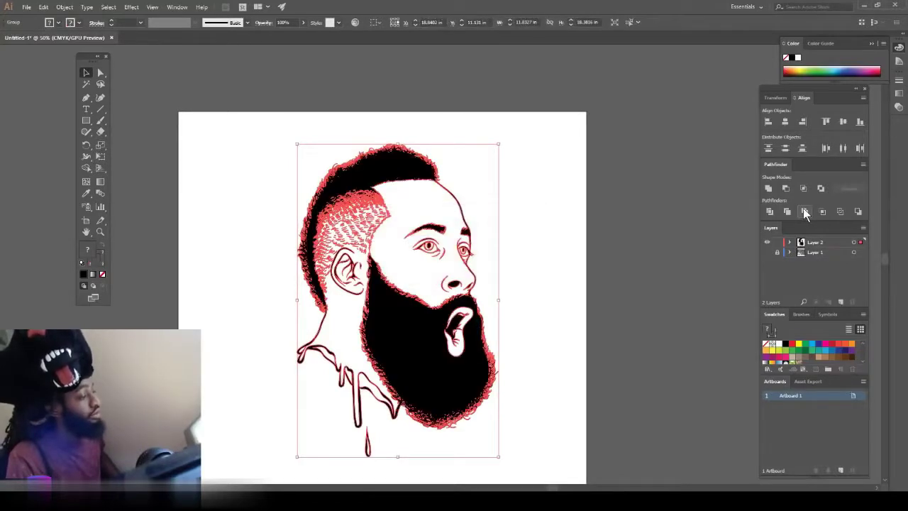
Step: Duplicate Layer 2, lock the copy and make the original Layer 2 active
left_click(820, 242)
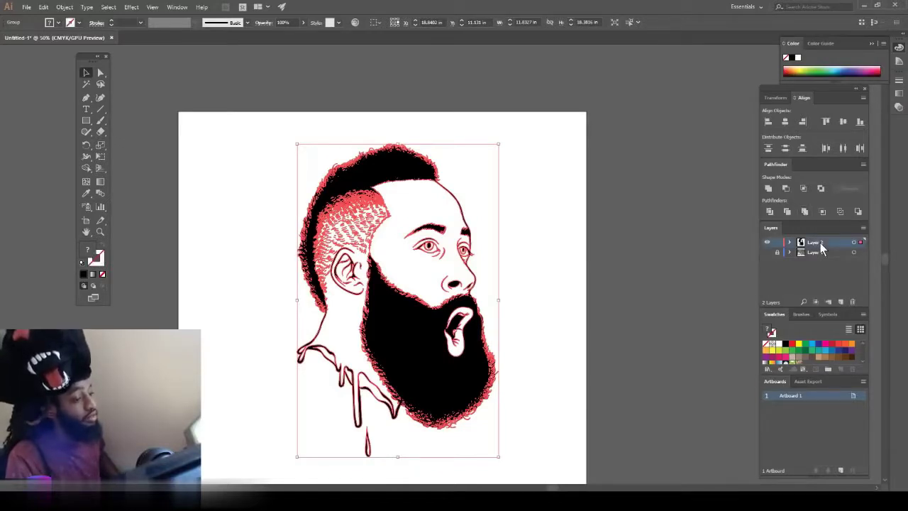
left_click_drag(820, 243, 841, 301)
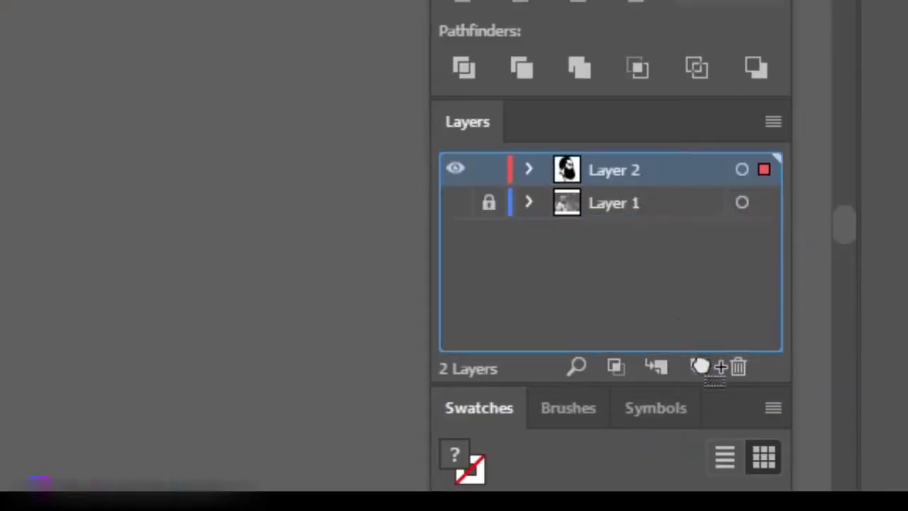
left_click_drag(700, 367, 702, 369)
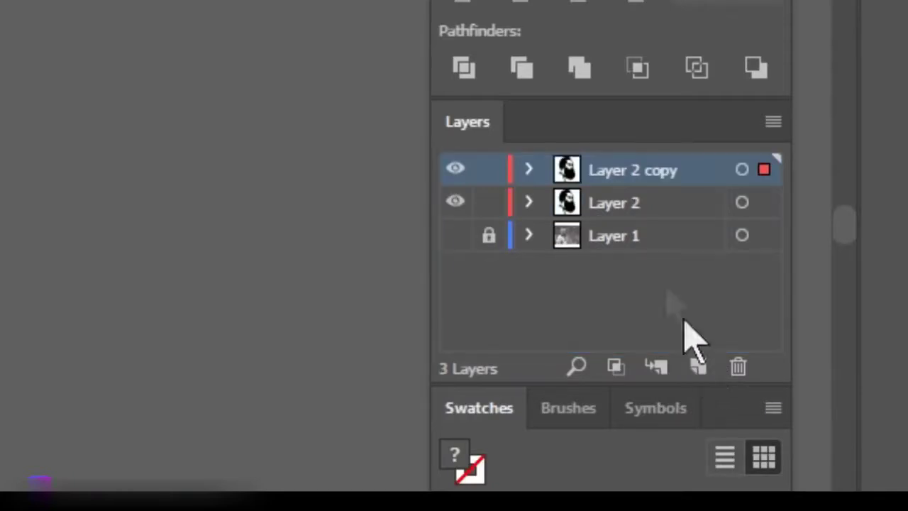
left_click(592, 204)
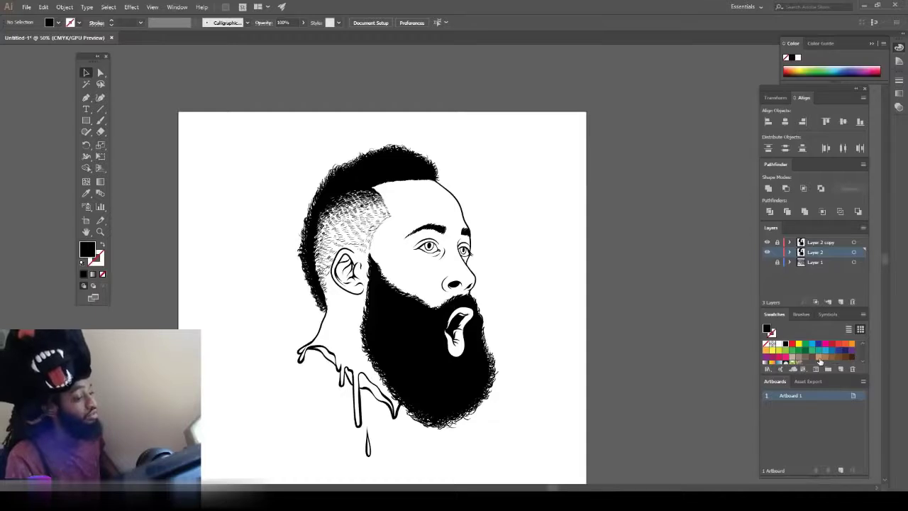
Step: Draw a rectangle about 19.6 by 20.8 in over the whole portrait on Layer 2, filled with skin tone RGB 216, 141, 89
left_click(819, 360)
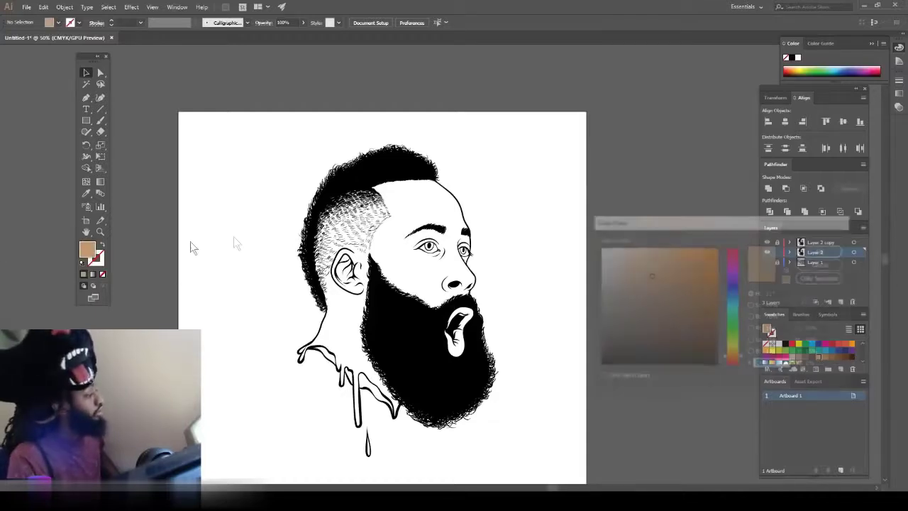
mouse_move(628, 257)
left_mouse_down()
mouse_move(652, 270)
mouse_move(674, 258)
mouse_move(666, 255)
left_mouse_up()
left_click_drag(734, 360, 733, 363)
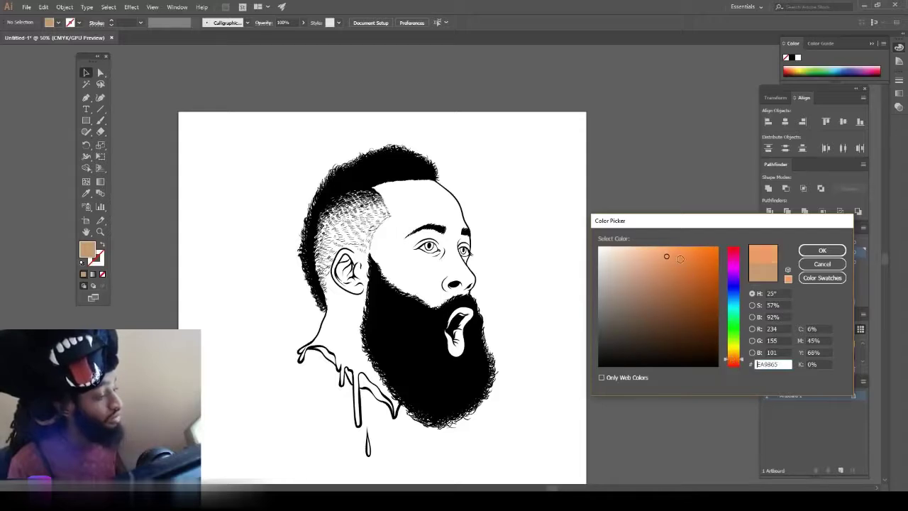
left_click_drag(668, 257, 667, 263)
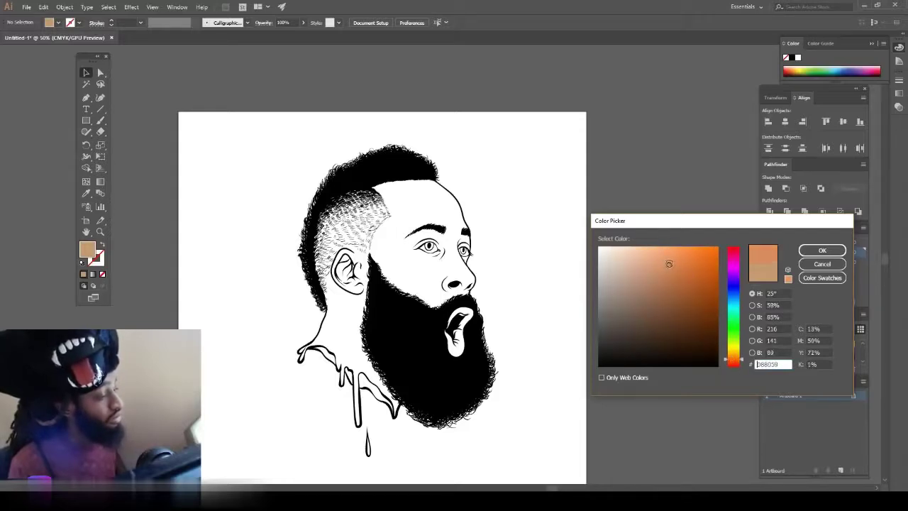
left_click(803, 250)
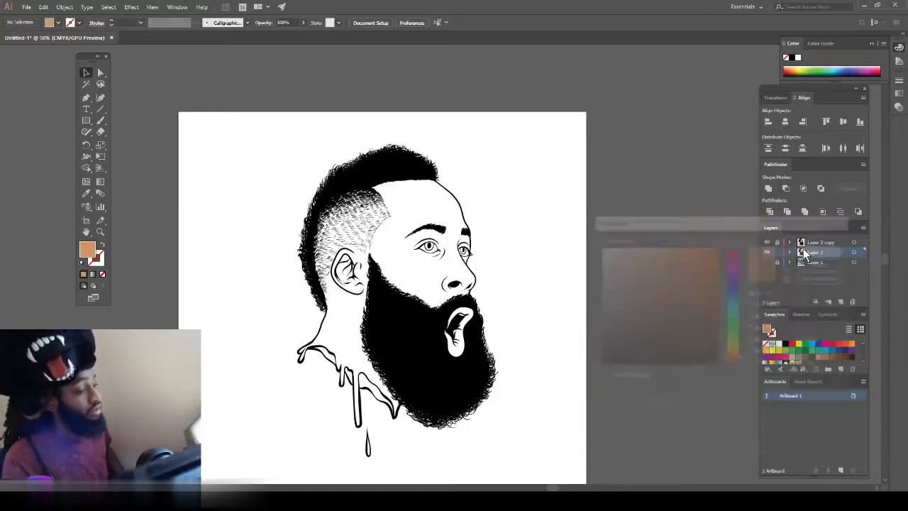
left_click(86, 122)
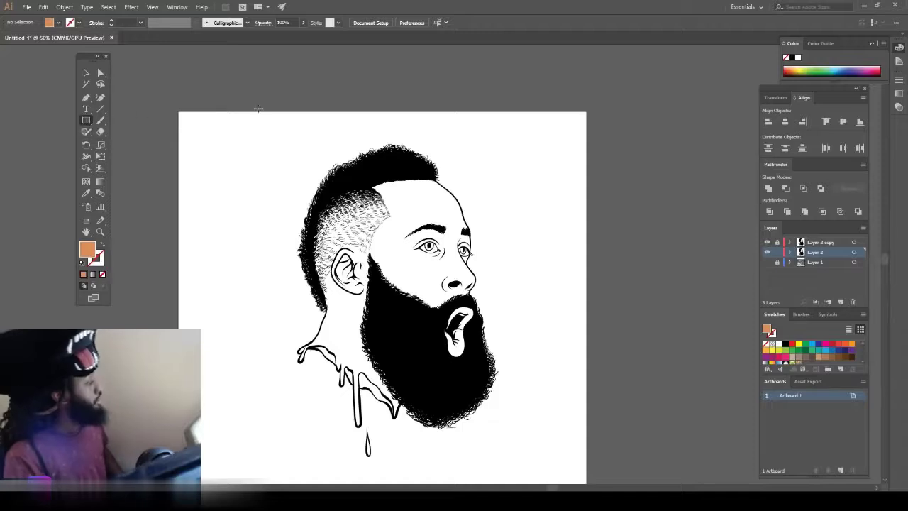
left_click_drag(241, 111, 575, 468)
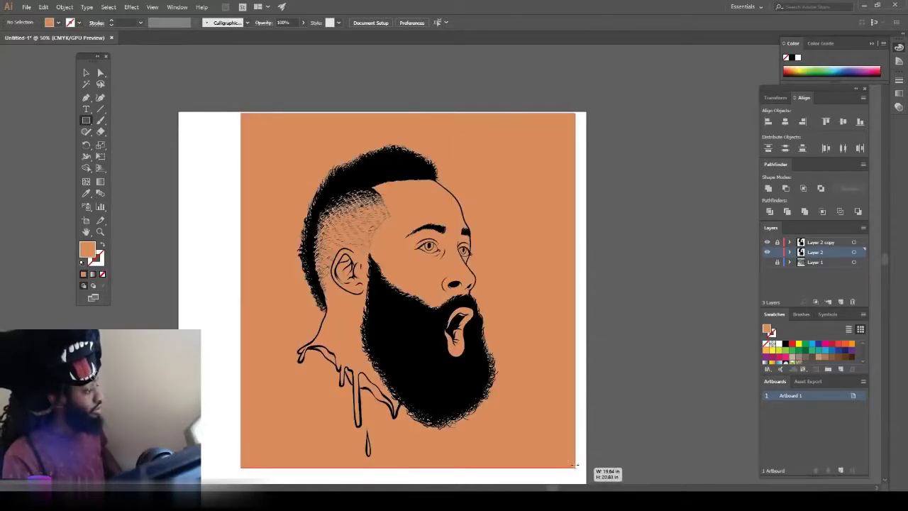
Step: Send the skin-tone rectangle to the back of Layer 2, behind the black line art
left_click(85, 73)
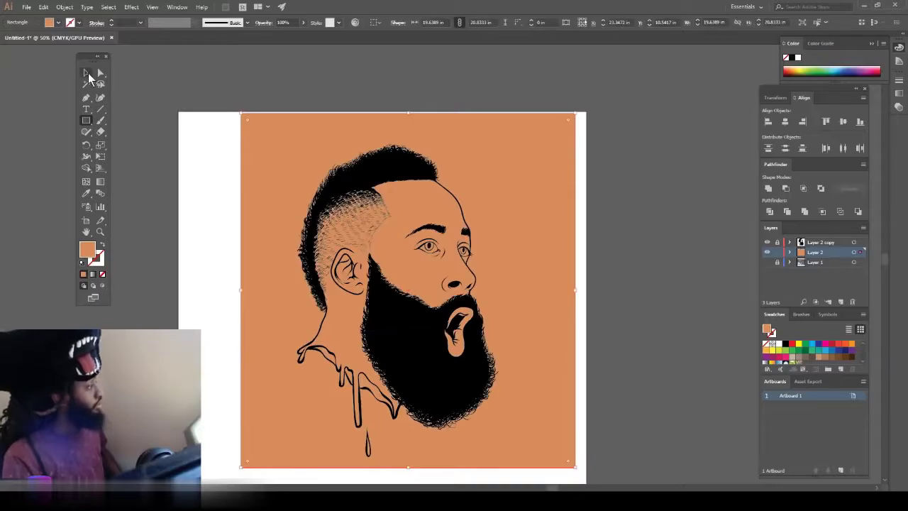
right_click(301, 145)
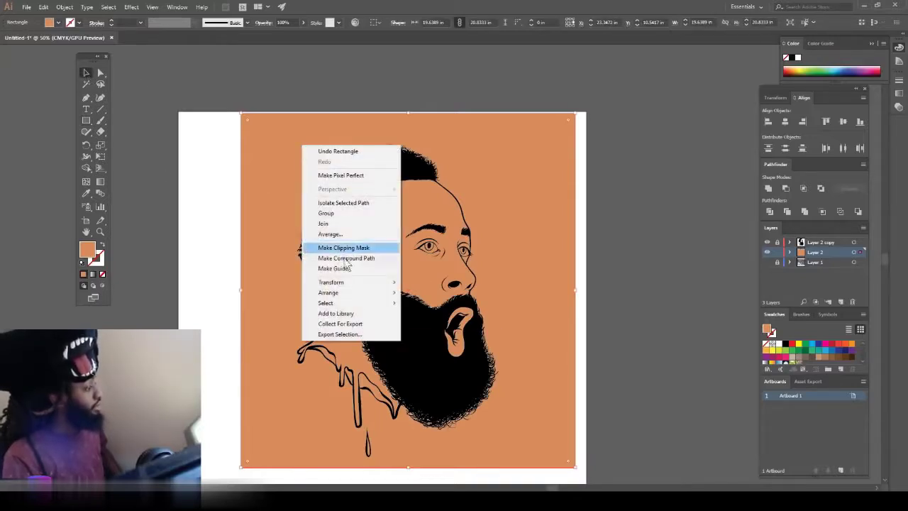
mouse_move(333, 291)
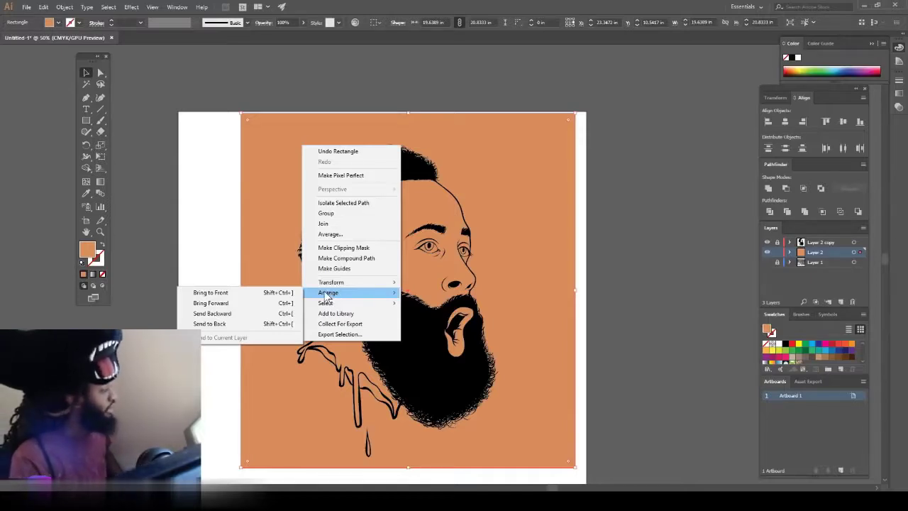
left_click(203, 323)
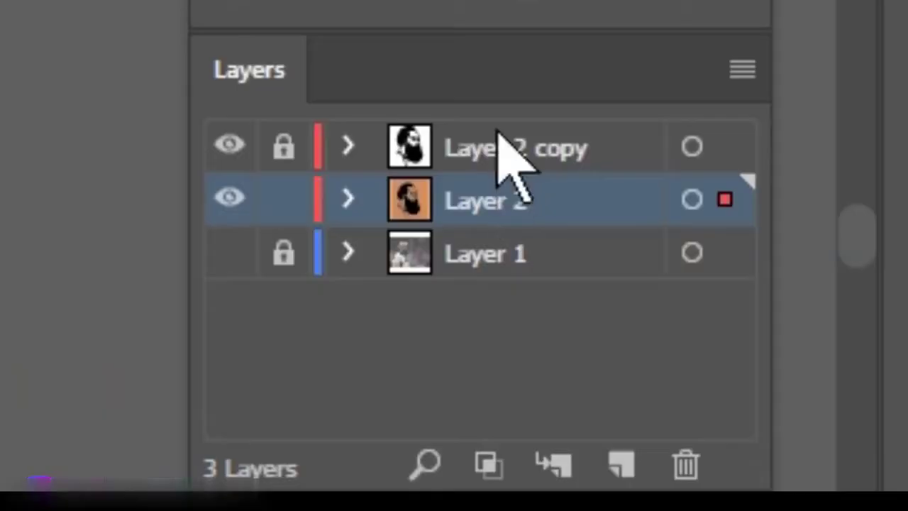
Step: Select the rectangle together with the line art on Layer 2 and combine them with Pathfinder Merge
left_click(777, 242)
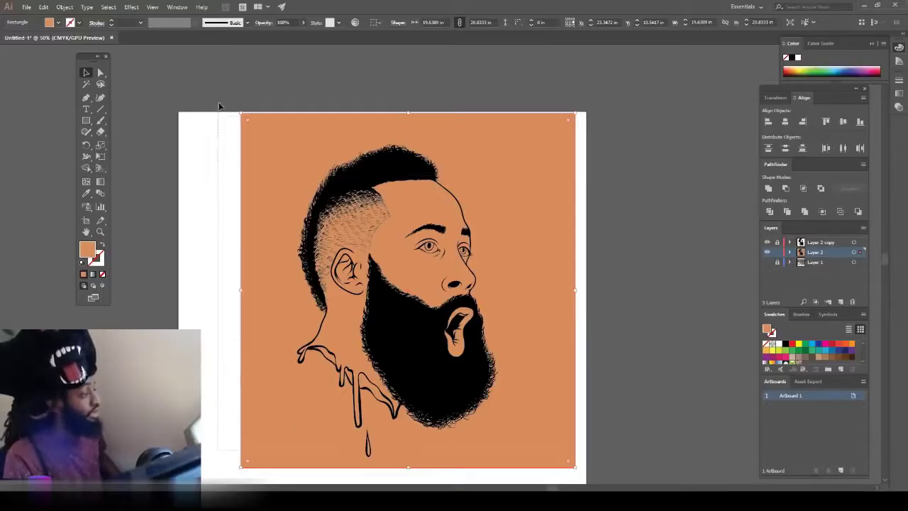
key("ctrl+a")
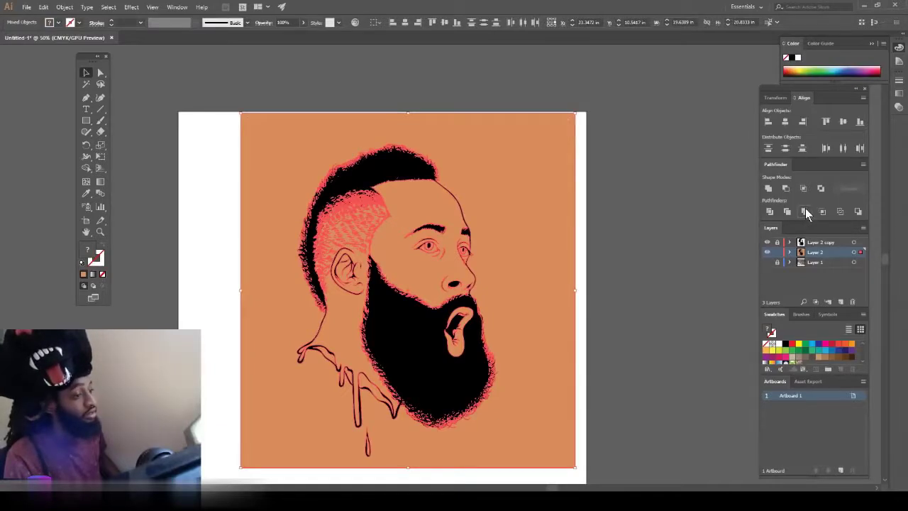
left_click(786, 211)
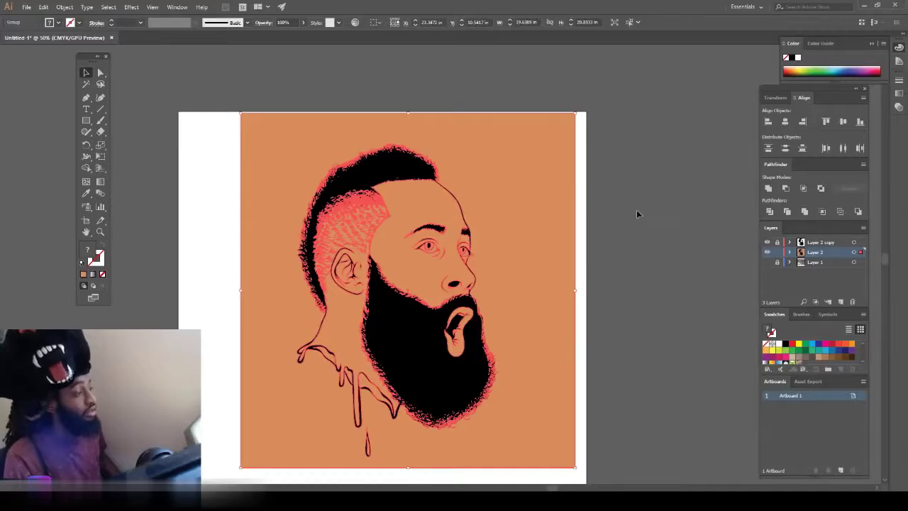
Step: Isolate the merged group and delete the skin-tone background surrounding the portrait
right_click(536, 172)
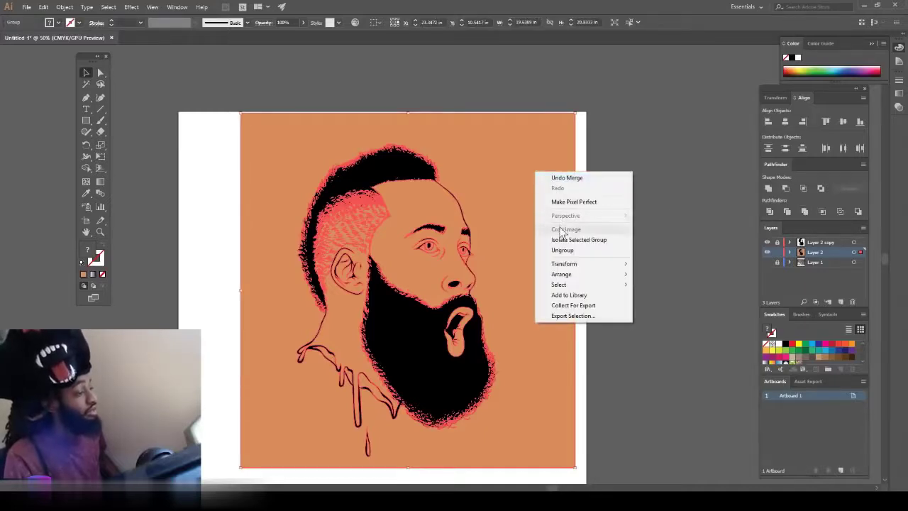
left_click(561, 242)
left_click(529, 177)
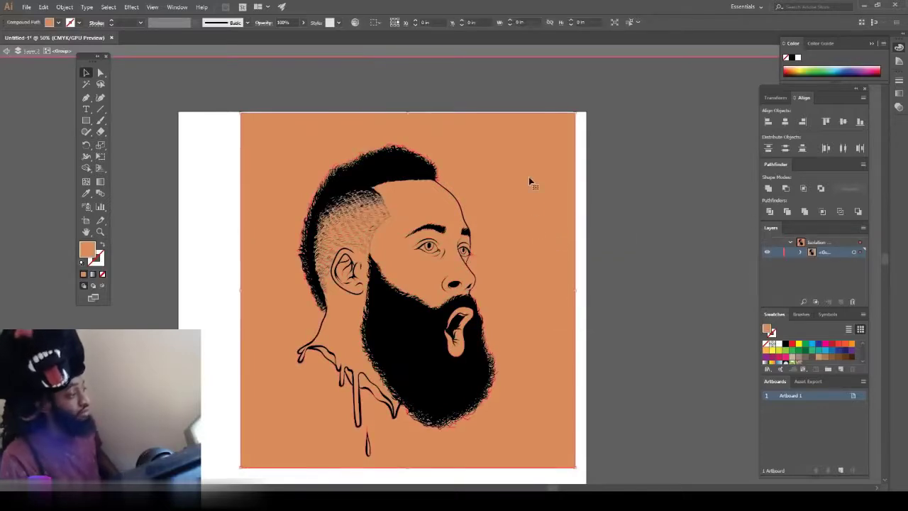
key("Delete")
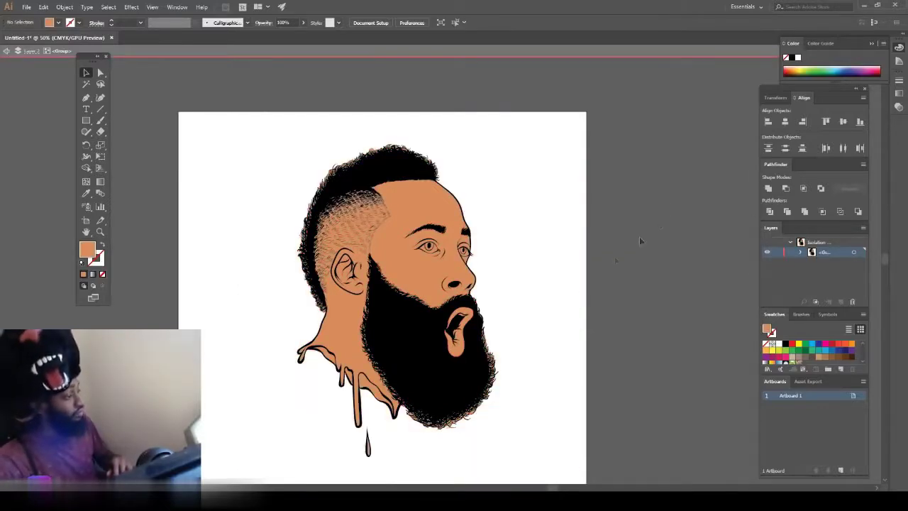
Step: Examine the curly edge of the beard for stray skin-tone fill, and exit isolation mode
scroll(577, 338, "down", 1)
scroll(579, 335, "down", 1)
scroll(579, 335, "up", 2)
key("ctrl+plus")
key("ctrl+plus")
key("ctrl+plus")
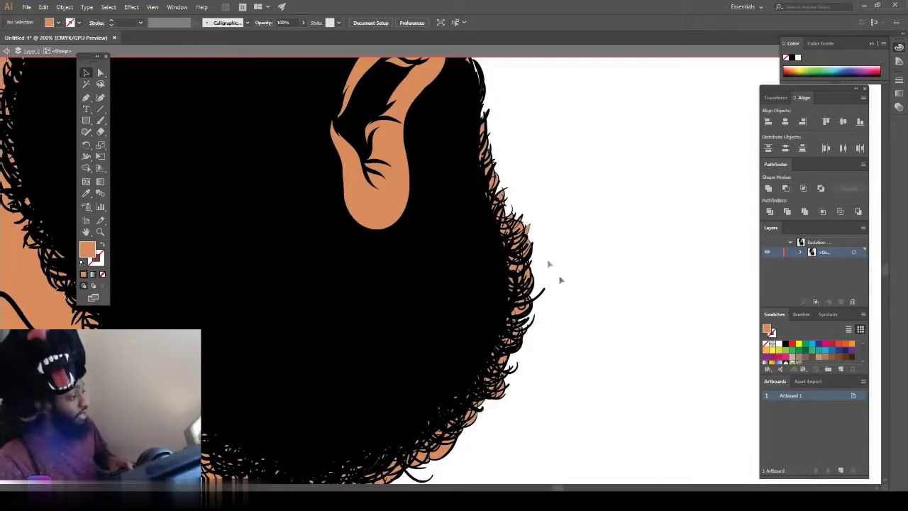
key("ctrl+minus")
key("ctrl+minus")
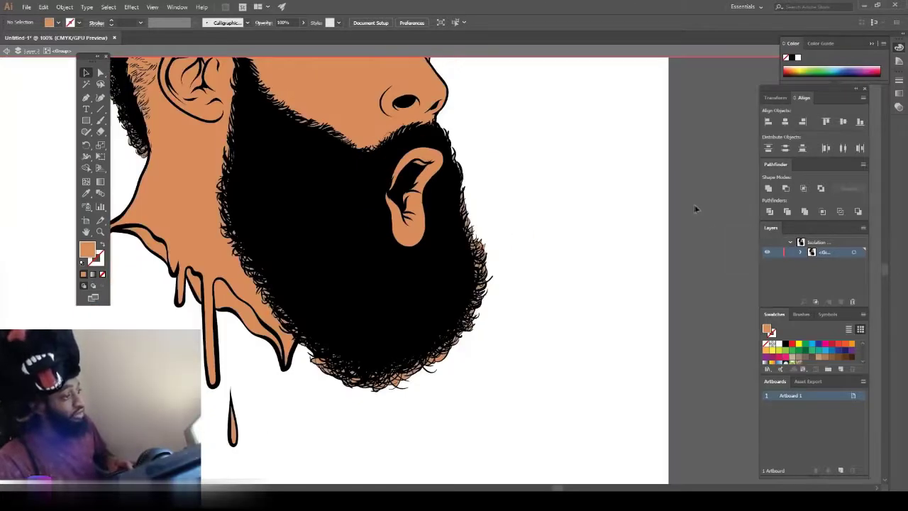
double_click(687, 151)
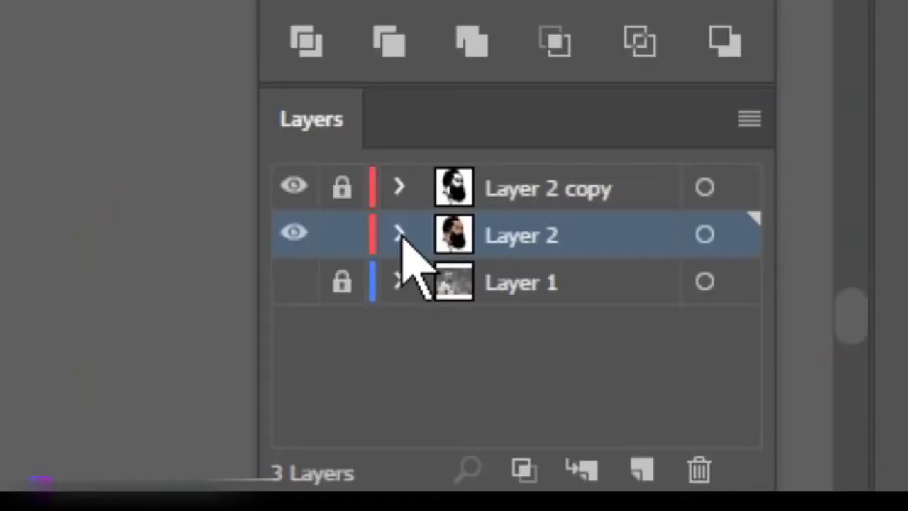
Step: Expand Layer 2 and its group to the individual paths and find where the black shapes end and the skin-tone shapes begin
left_click(399, 234)
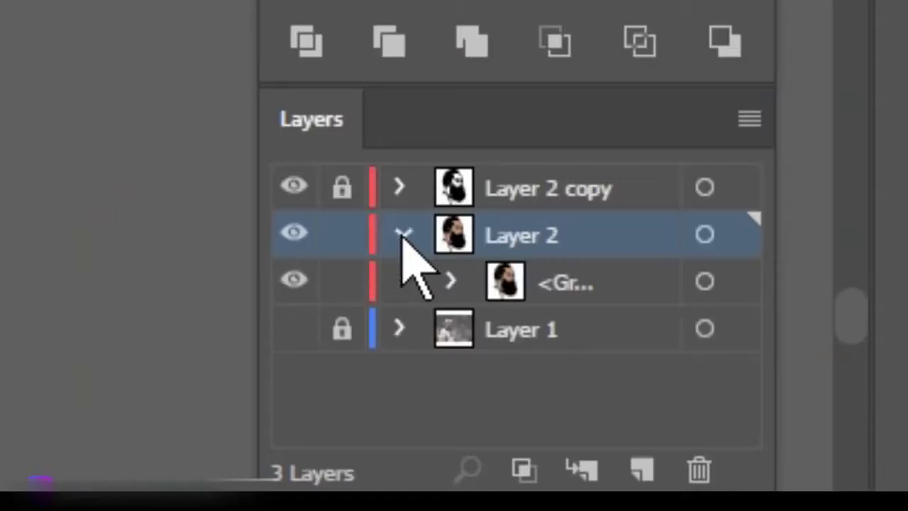
left_click(447, 280)
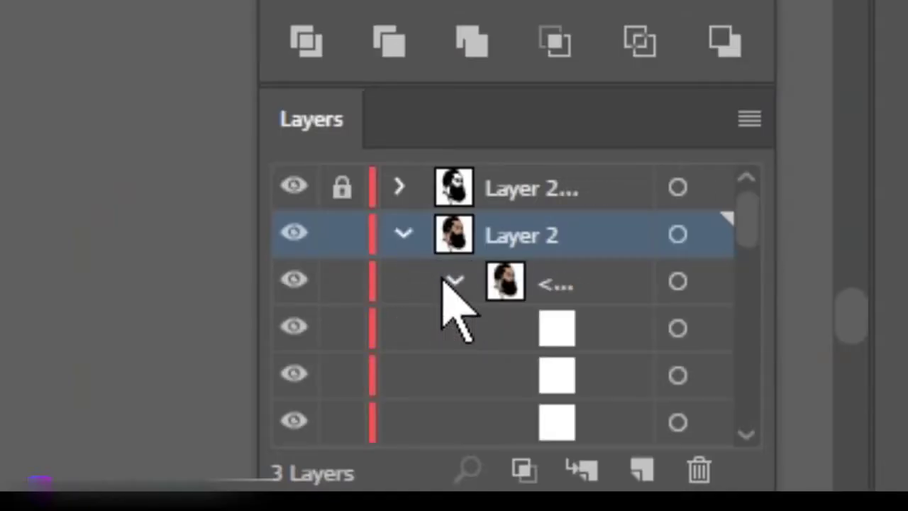
scroll(441, 298, "down", 5)
scroll(441, 317, "down", 8)
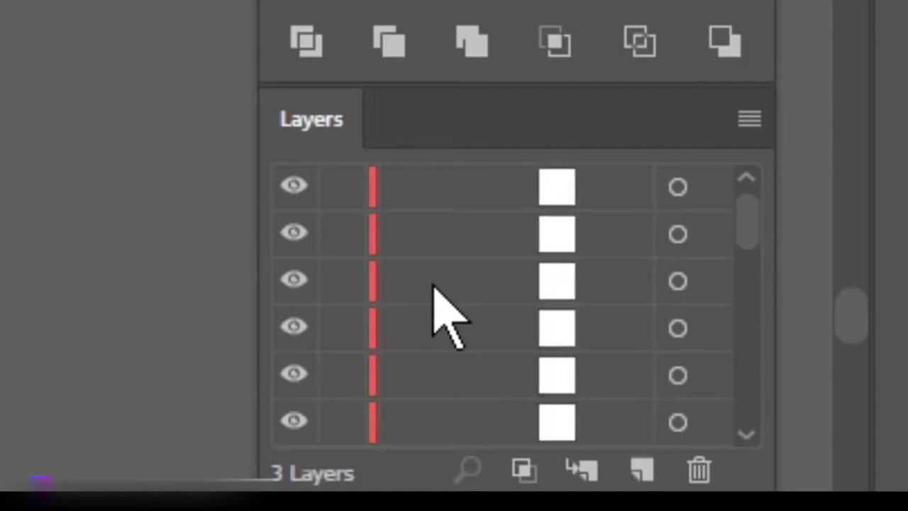
scroll(441, 317, "down", 5)
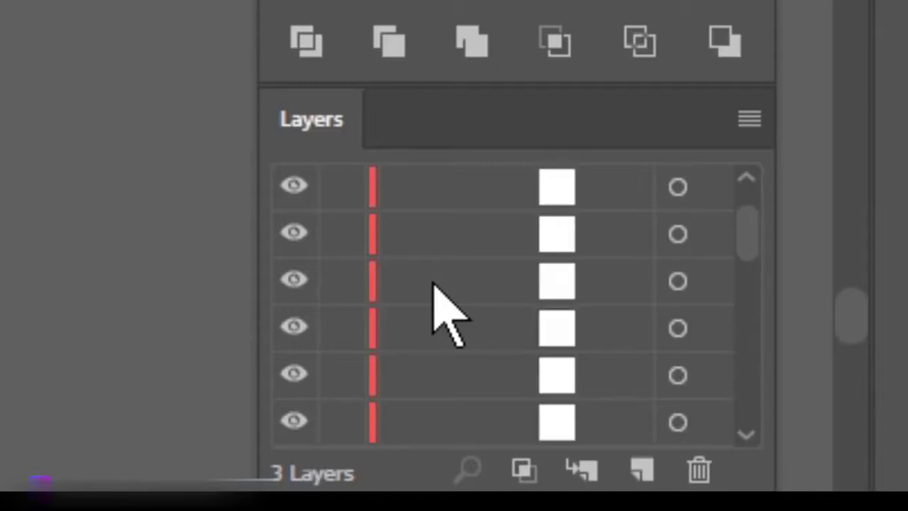
scroll(434, 288, "down", 3)
scroll(434, 284, "down", 5)
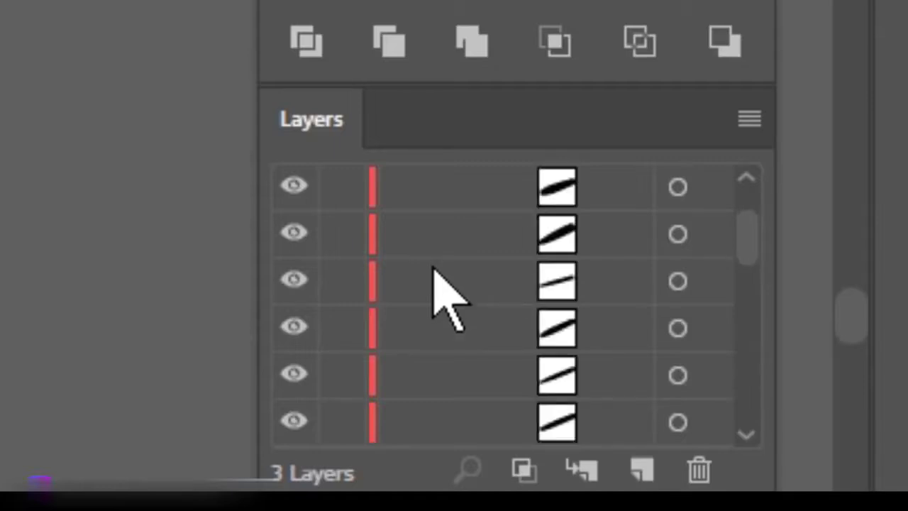
scroll(477, 284, "down", 3)
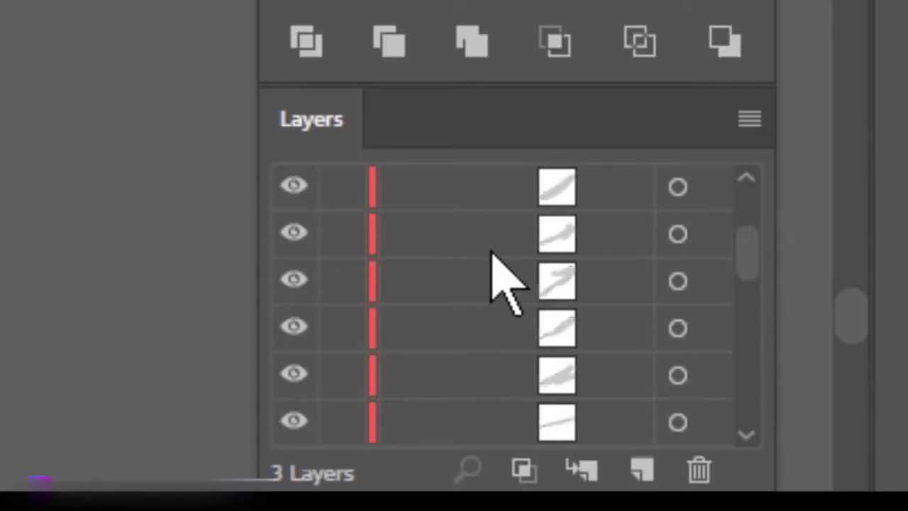
scroll(491, 252, "down", 5)
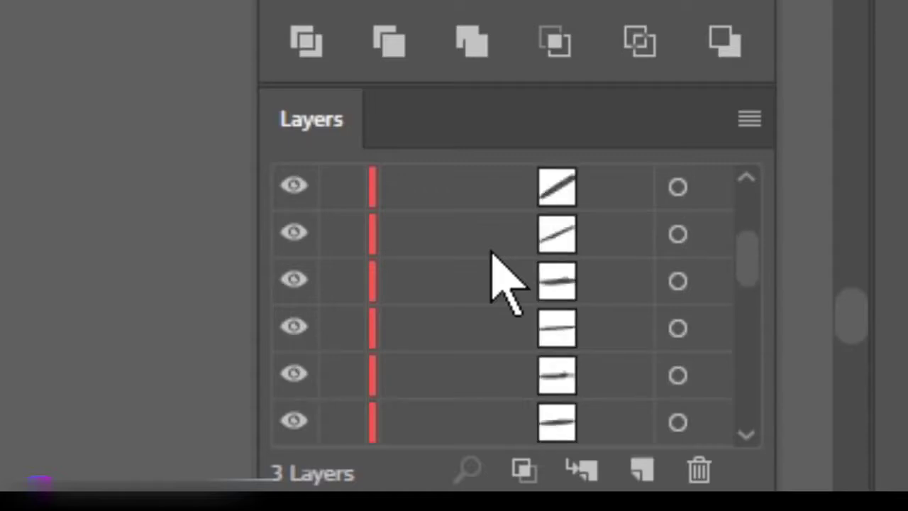
scroll(494, 252, "up", 2)
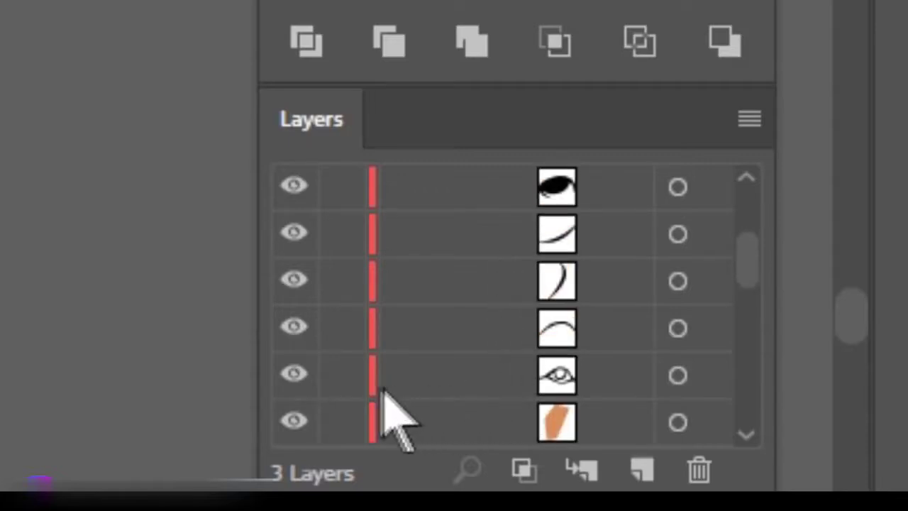
Step: Lock the black line-art paths in Layer 2's group, leave the skin-tone paths unlocked, unlock Layer 2 itself and collapse it
left_click(341, 387)
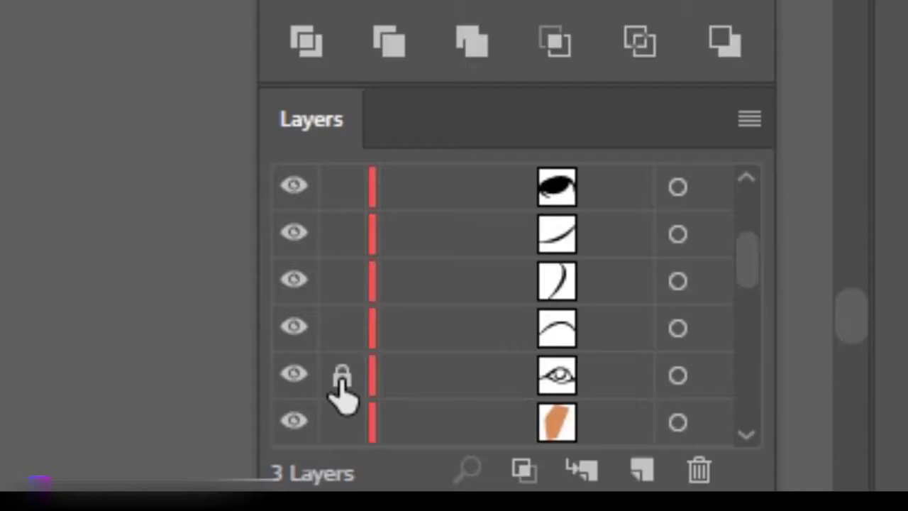
left_click(339, 350)
left_click(341, 296)
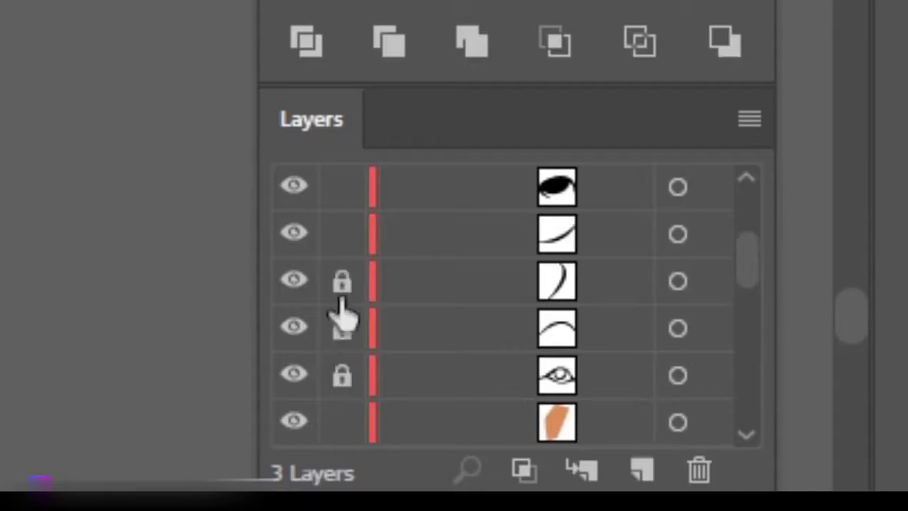
left_click(341, 232)
left_click(341, 186)
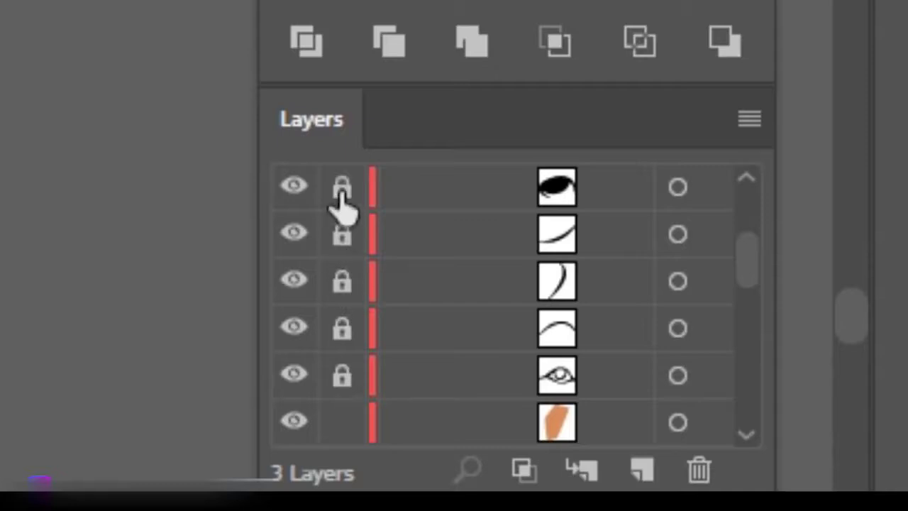
scroll(341, 173, "down", 3)
mouse_move(343, 127)
left_mouse_down()
mouse_move(344, 112)
mouse_move(355, 155)
mouse_move(350, 100)
mouse_move(361, 174)
mouse_move(359, 106)
mouse_move(361, 239)
mouse_move(355, 110)
mouse_move(352, 172)
mouse_move(357, 97)
mouse_move(369, 170)
mouse_move(371, 71)
mouse_move(376, 192)
mouse_move(376, 110)
mouse_move(365, 118)
mouse_move(367, 162)
mouse_move(370, 78)
mouse_move(381, 178)
mouse_move(381, 50)
mouse_move(386, 146)
mouse_move(386, 82)
mouse_move(364, 188)
left_mouse_up()
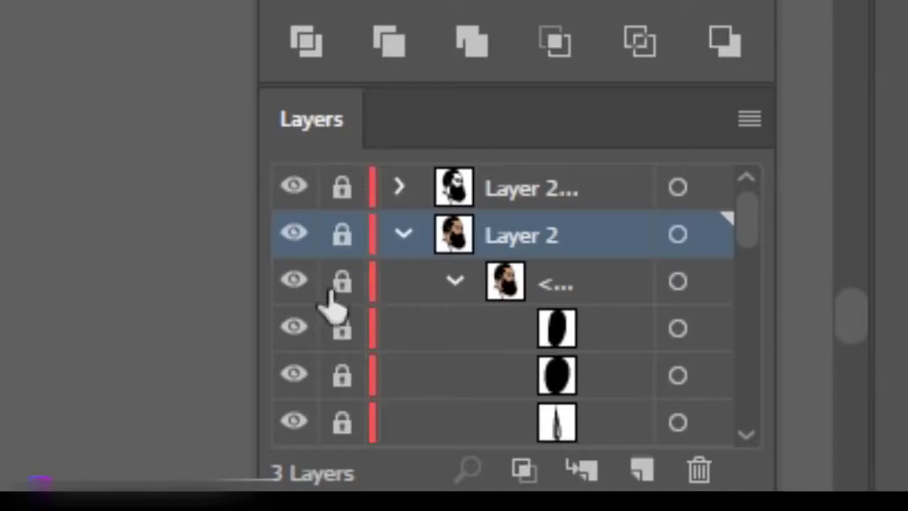
left_click(343, 236)
left_click(403, 234)
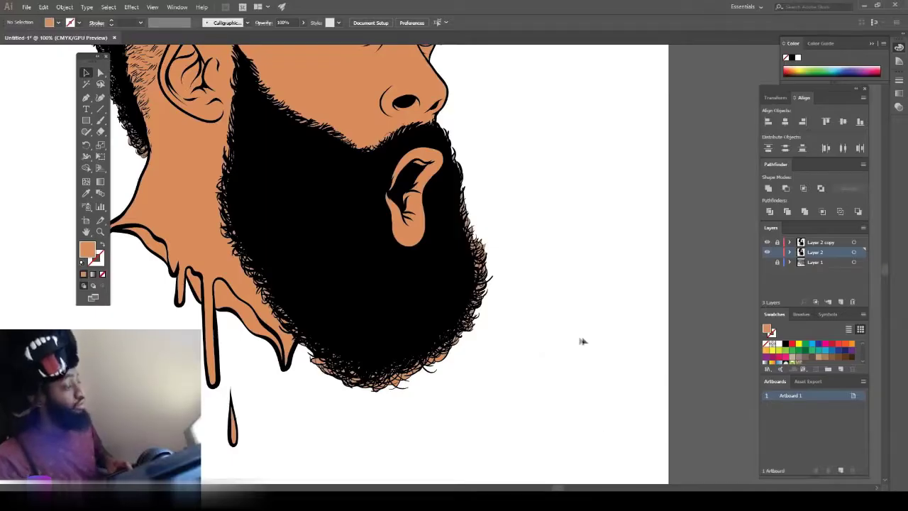
Step: Switch to the Direct Selection tool and unlock the group inside Layer 2, keeping its black paths locked
scroll(567, 340, "down", 2)
scroll(554, 340, "up", 5)
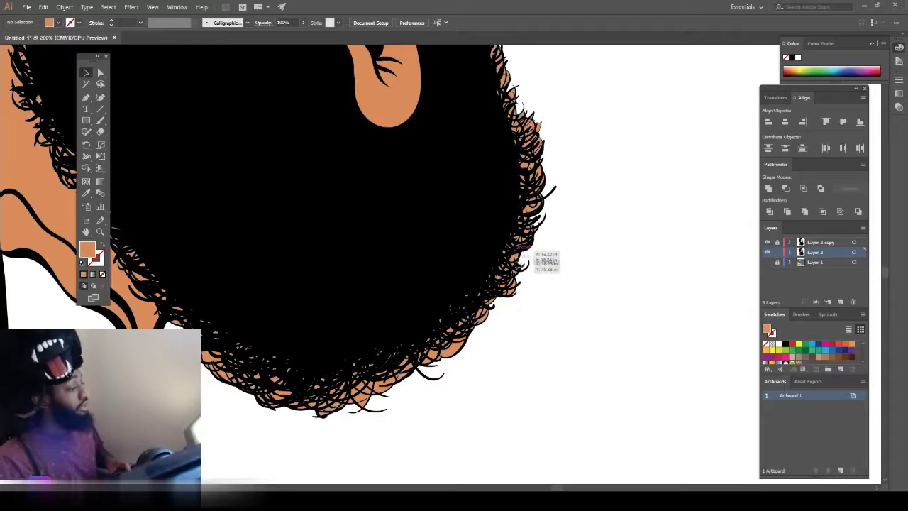
scroll(544, 257, "up", 3)
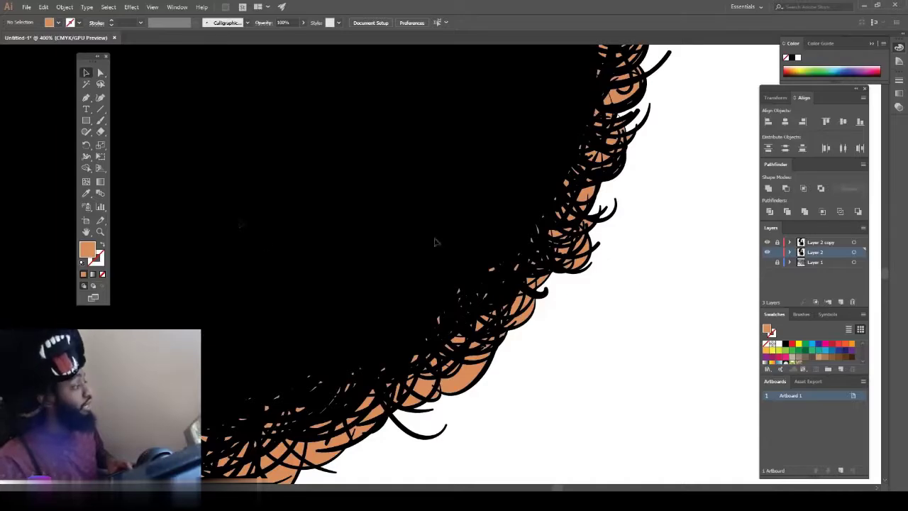
key("ctrl+minus")
key("ctrl+minus")
scroll(523, 241, "up", 3)
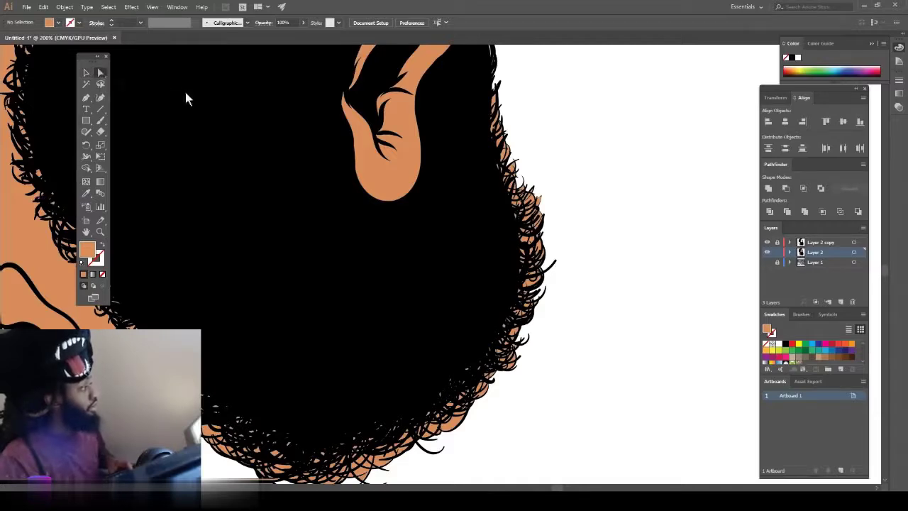
left_click(101, 73)
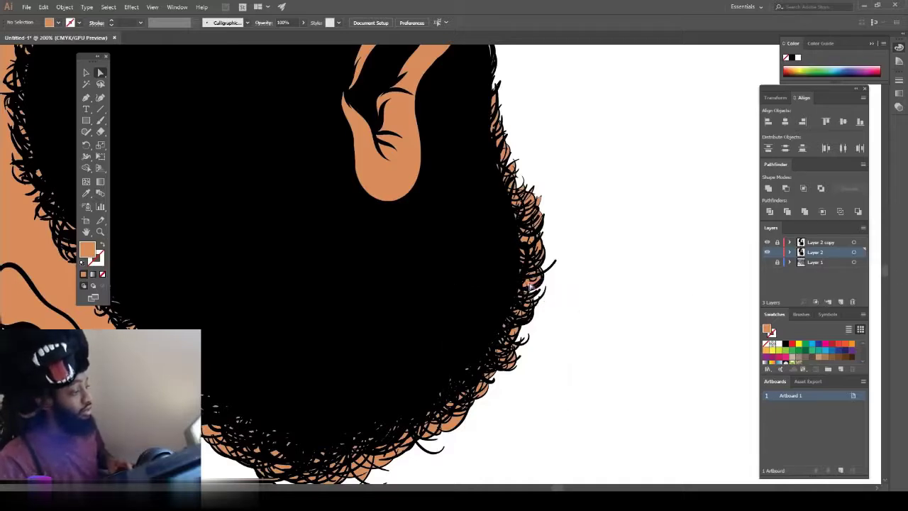
left_click(789, 253)
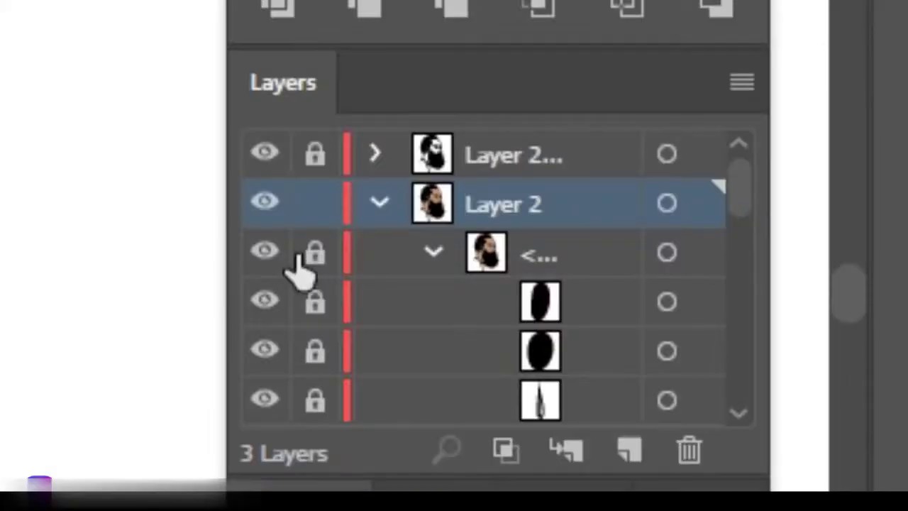
left_click(314, 252)
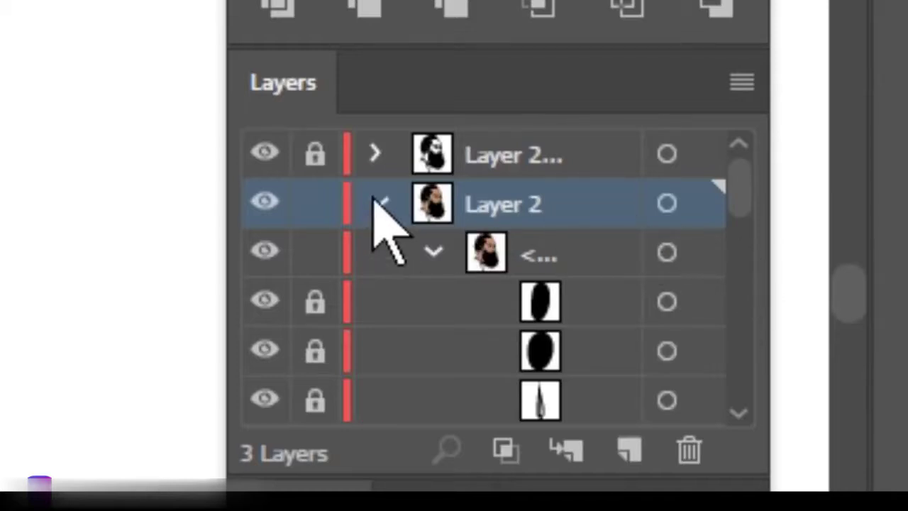
left_click(380, 204)
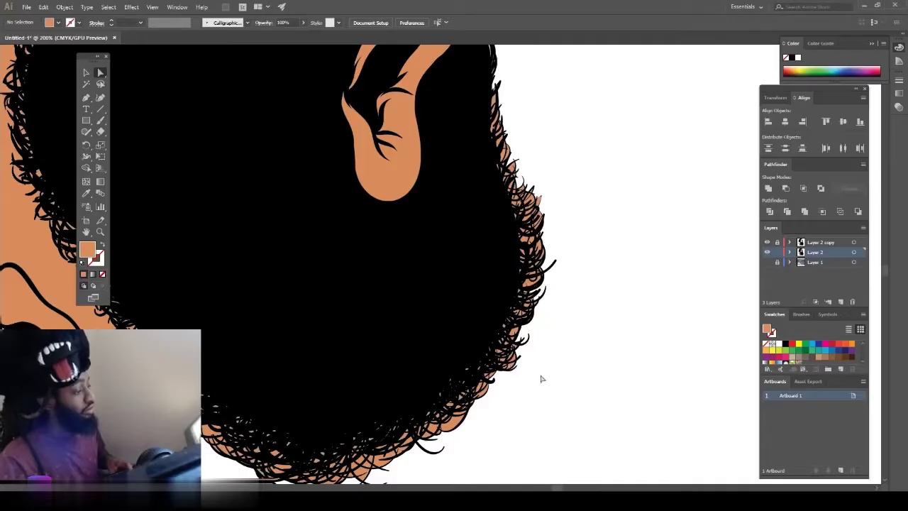
Step: Delete the stray skin-tone shapes section by section along the beard's outer front edge, from the chin curve up to beside the ear-shaped mouth
left_click_drag(482, 271, 482, 274)
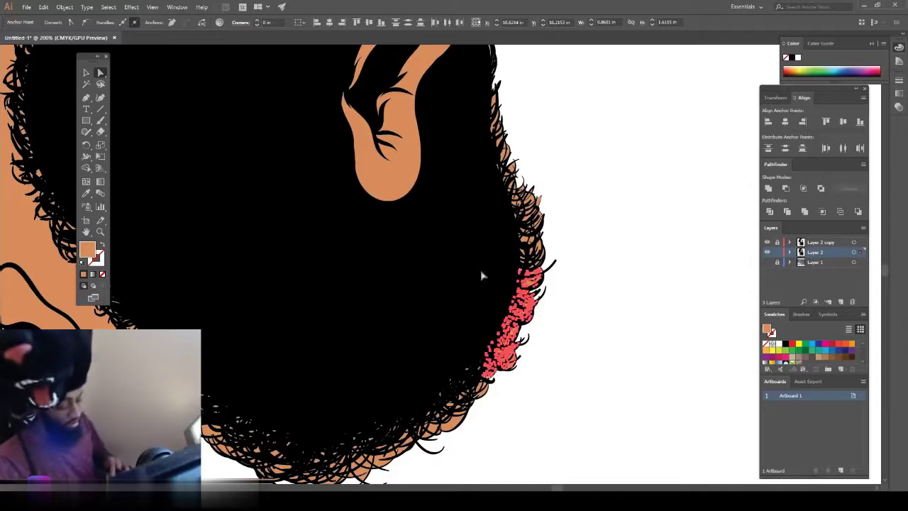
key("Delete")
left_click(561, 334)
left_click_drag(590, 306, 488, 177)
key("Delete")
left_click_drag(600, 209, 477, 95)
key("Delete")
scroll(554, 343, "down", 1)
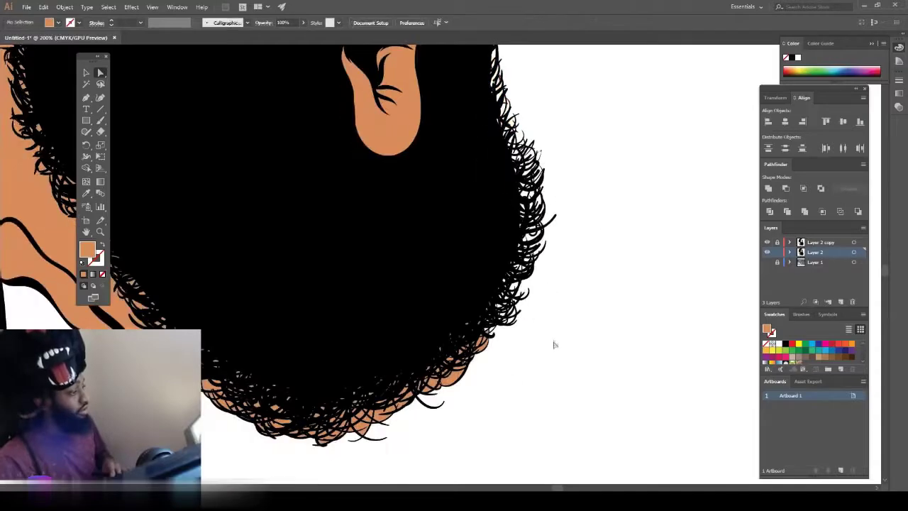
Step: Delete the stray skin-tone shapes among the curls along the underside of the beard
left_click_drag(346, 309, 361, 324)
scroll(383, 368, "down", 2)
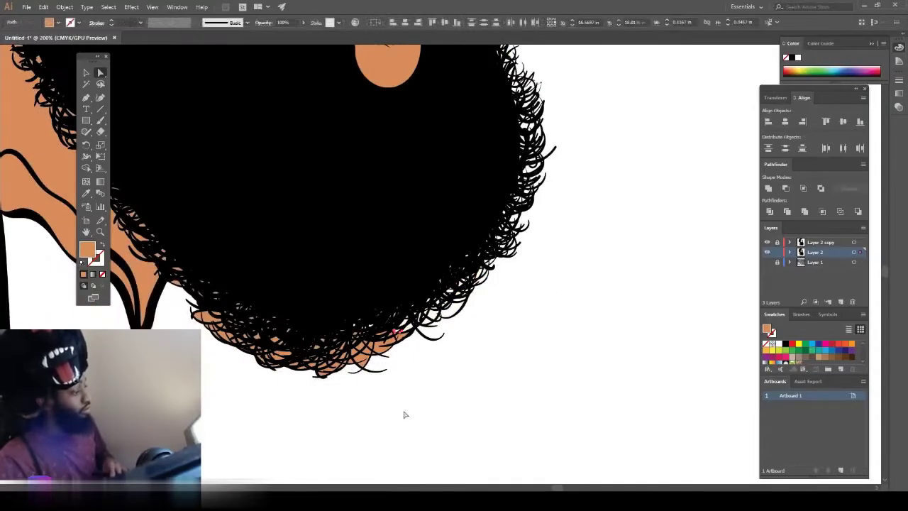
left_click_drag(538, 353, 244, 281)
left_click_drag(370, 441, 257, 337)
left_click_drag(468, 306, 469, 306)
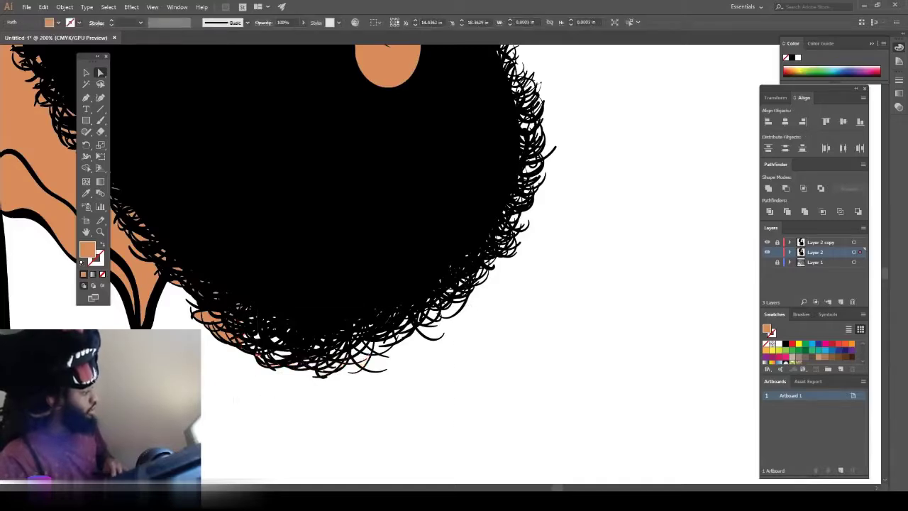
left_click_drag(301, 271, 303, 270)
key("Delete")
key("Delete")
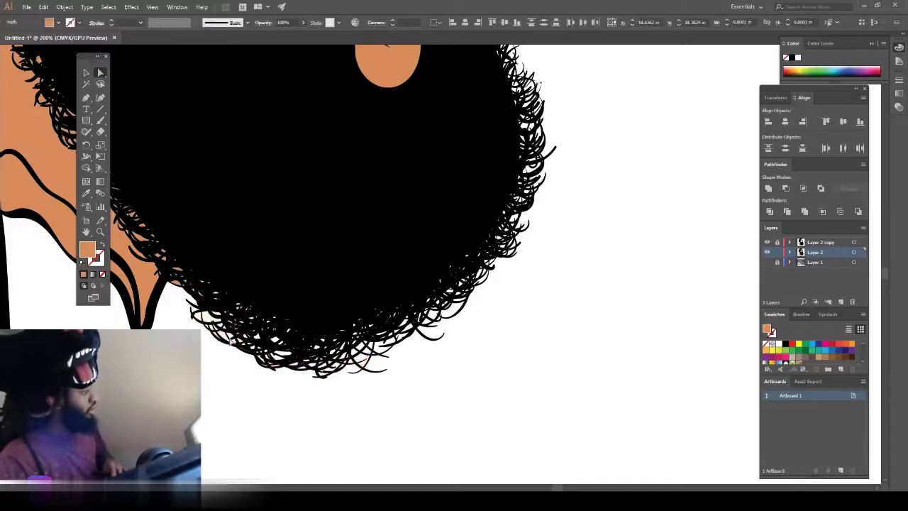
Step: Delete the small skin-tone patch outside the outline where the beard meets the neck
left_click_drag(208, 256, 203, 263)
key("ctrl+shift+a")
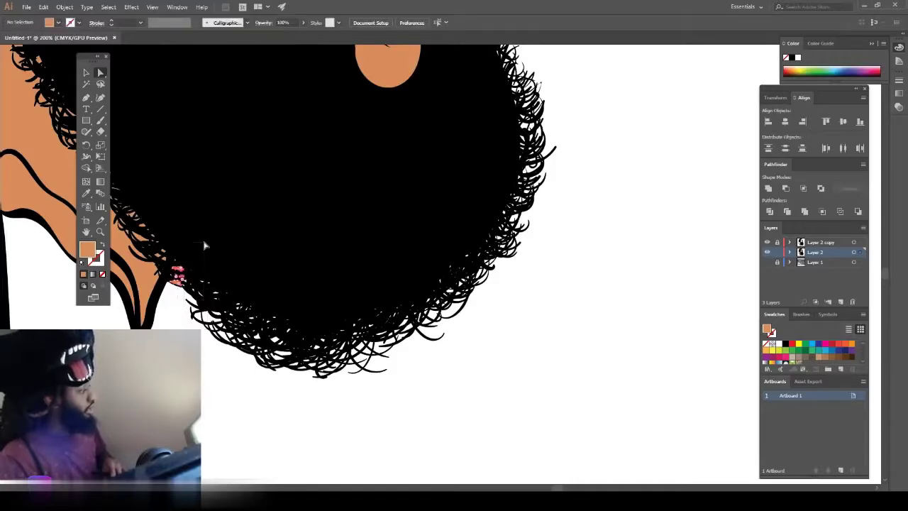
left_click_drag(204, 245, 204, 248)
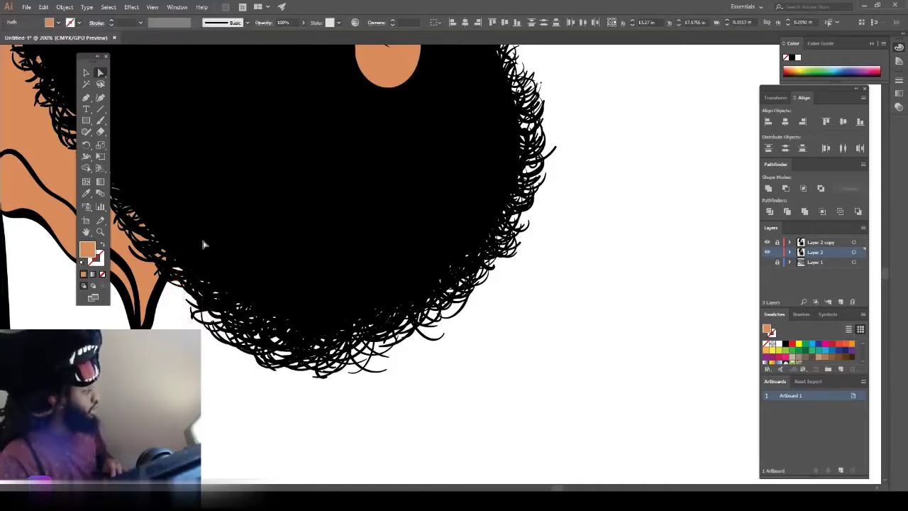
key("ctrl+shift+a")
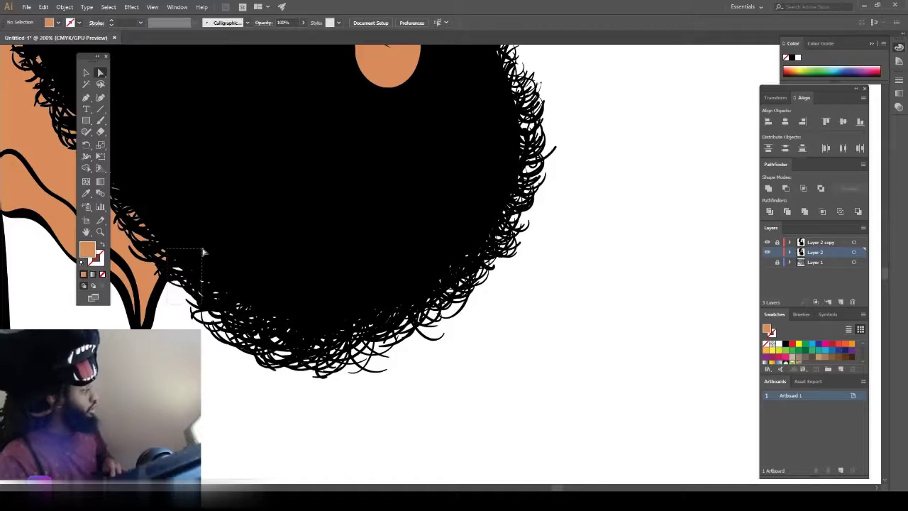
Step: Check the path locks inside Layer 2, and clear the leftover skin-tone specks from the beard's front edge below the nose
left_click(790, 252)
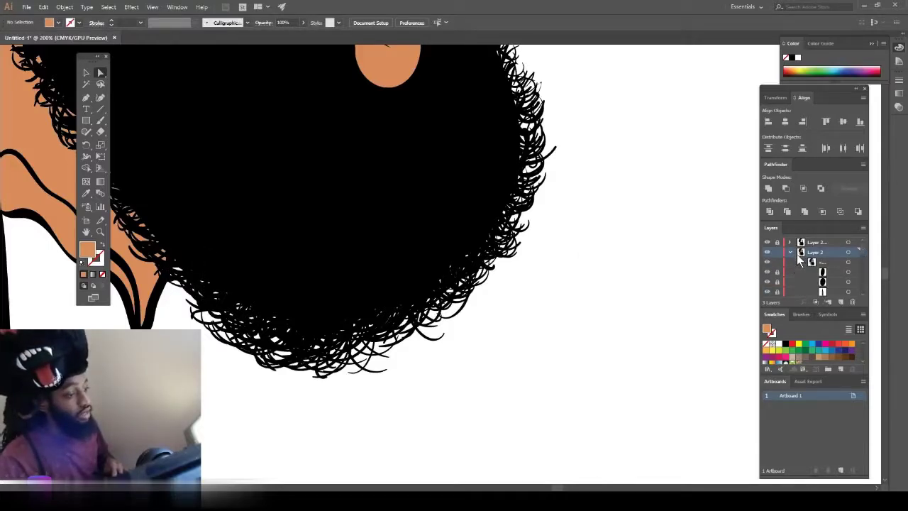
scroll(778, 277, "down", 3)
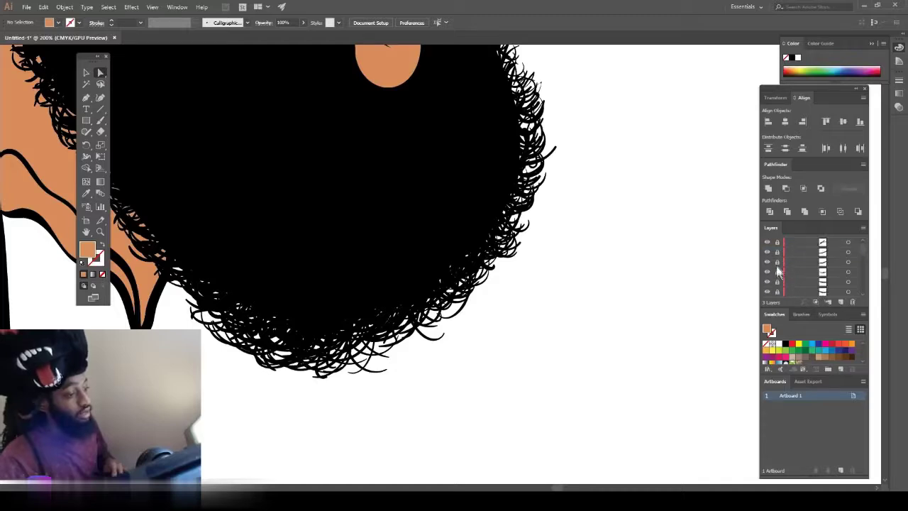
scroll(783, 271, "up", 3)
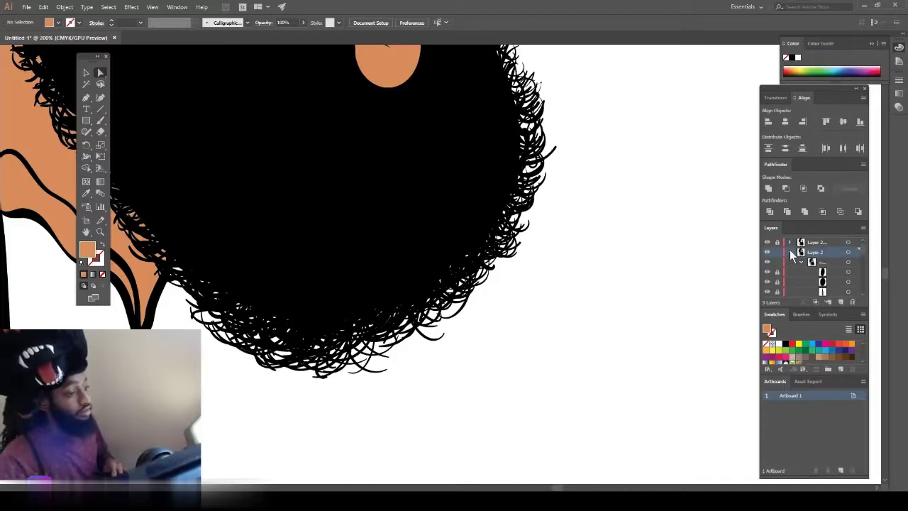
left_click(790, 251)
scroll(659, 278, "up", 5)
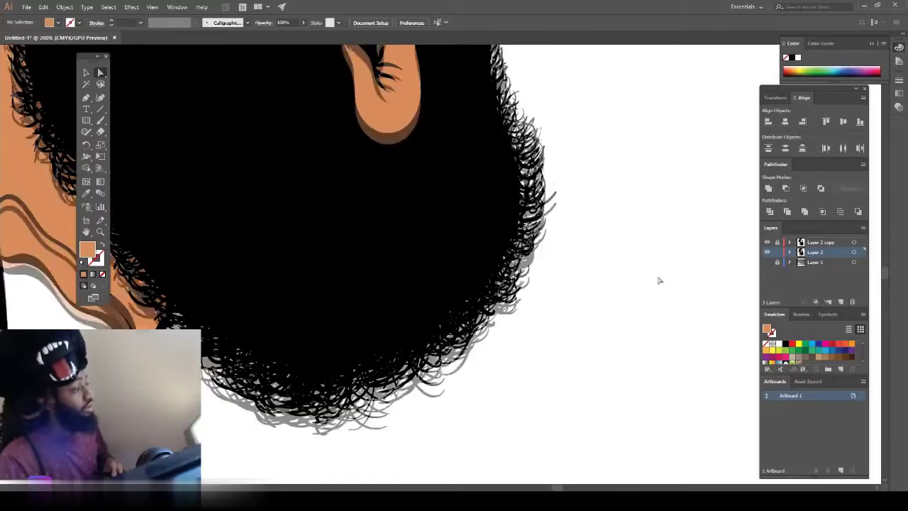
scroll(347, 236, "up", 3)
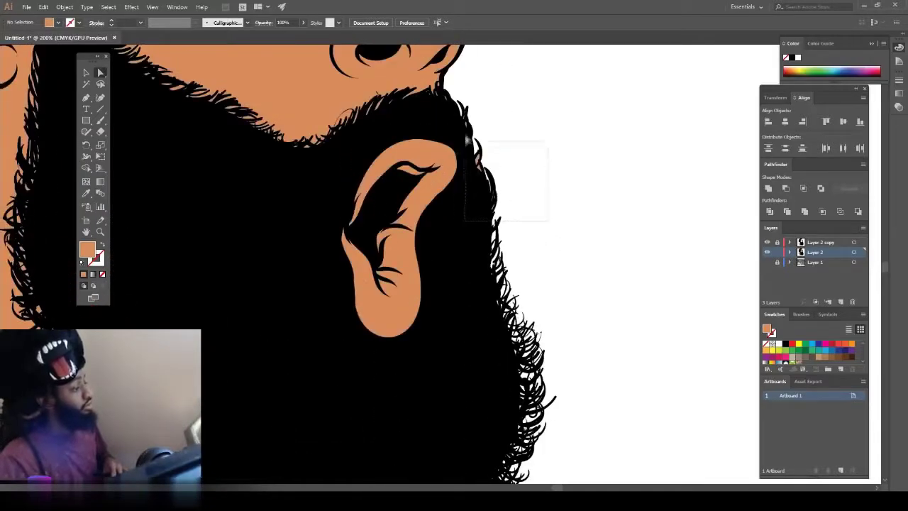
left_click_drag(466, 142, 464, 141)
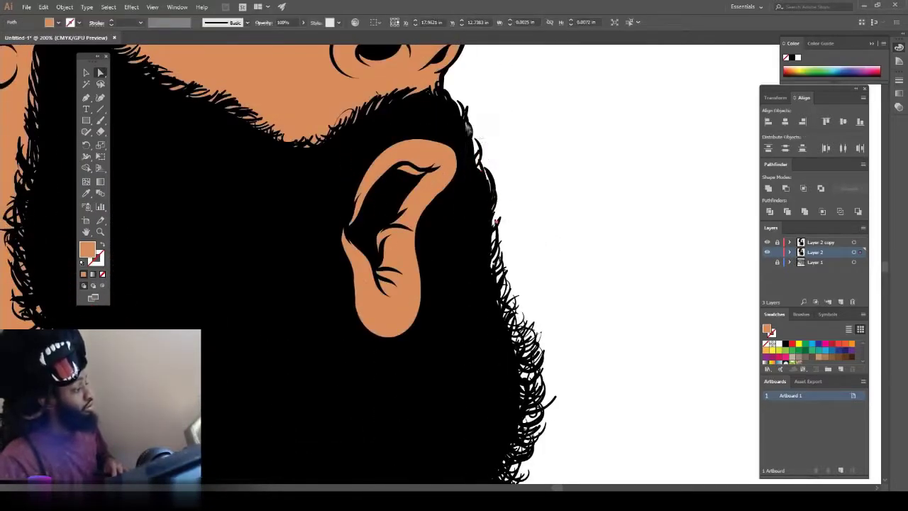
left_click(495, 150)
scroll(495, 150, "up", 3)
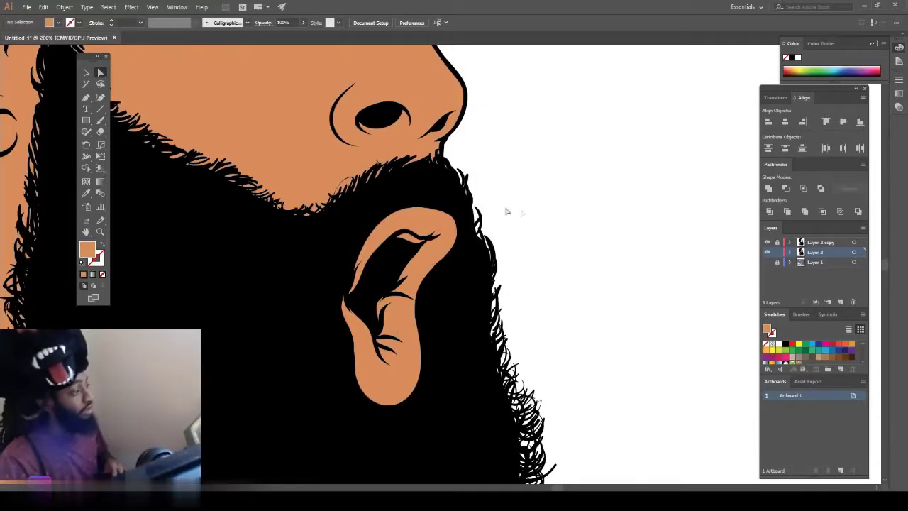
Step: Delete the stray skin-tone shapes from the front tip of the hair above the forehead
scroll(466, 162, "up", 18)
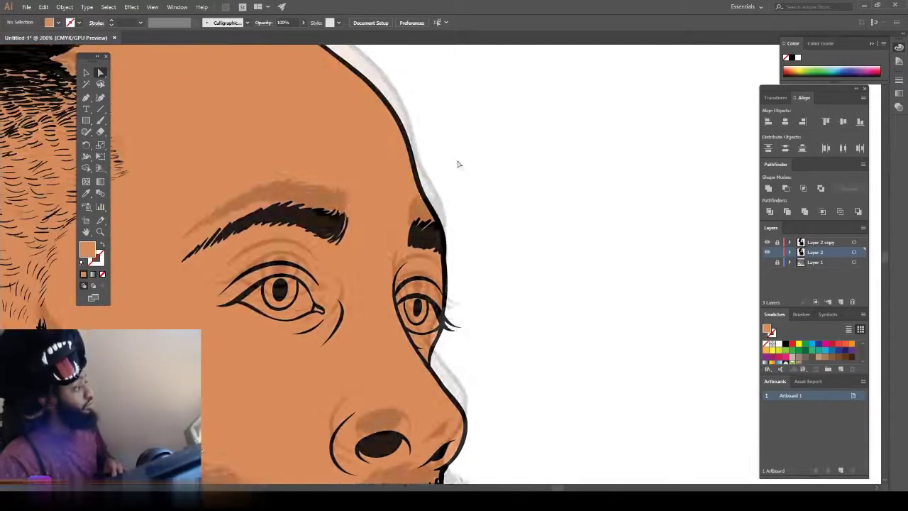
scroll(354, 132, "up", 2)
left_click_drag(241, 94, 345, 118)
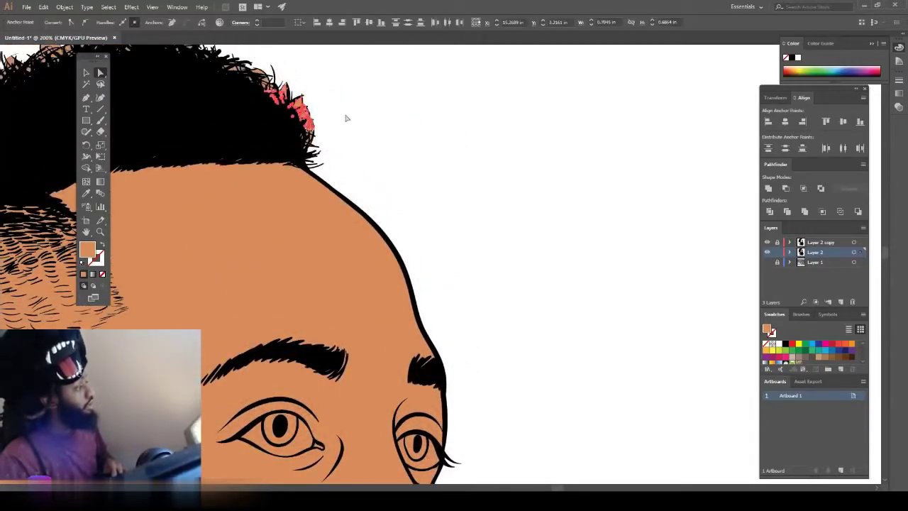
scroll(345, 118, "up", 3)
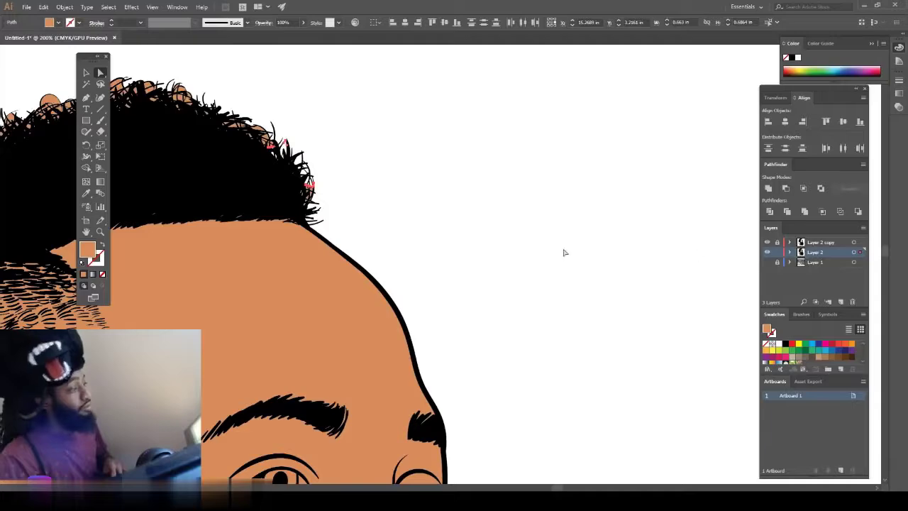
scroll(411, 247, "up", 3)
left_click(347, 248)
scroll(339, 314, "up", 2)
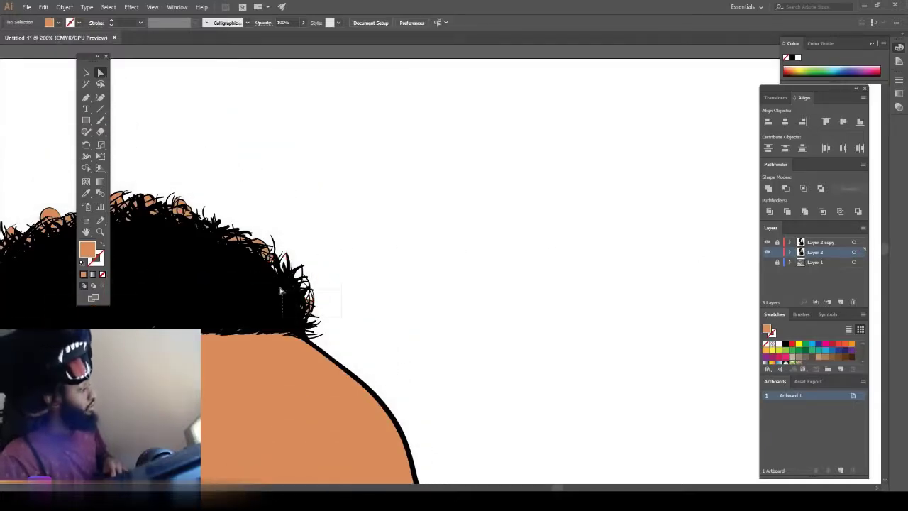
left_click_drag(270, 283, 270, 283)
left_click_drag(342, 330, 288, 296)
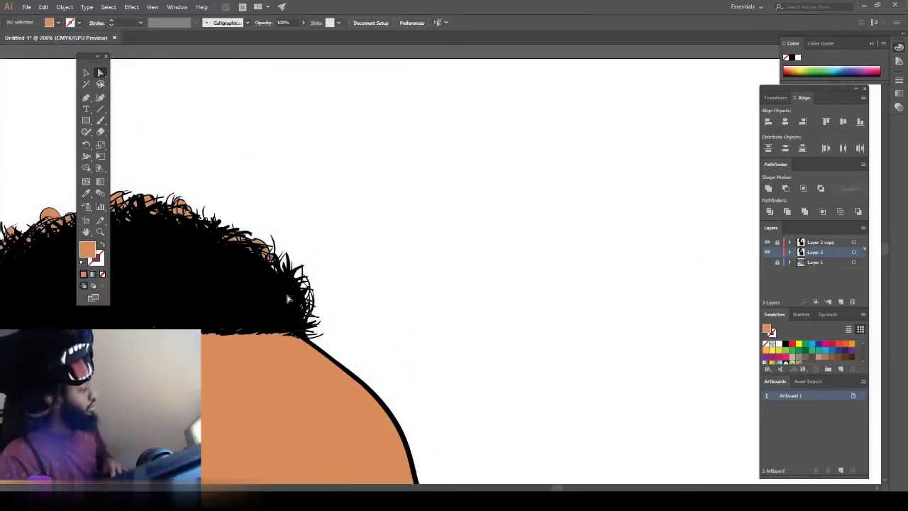
Step: Delete the stray skin-tone shapes along the top edge of the hair, working from the front towards the back
key("ctrl+minus")
scroll(373, 316, "left", 4)
left_click_drag(213, 212, 668, 269)
key("Delete")
left_click_drag(331, 200, 595, 320)
key("Delete")
left_click_drag(189, 264, 282, 323)
key("Delete")
Step: Delete the remaining stray skin-tone shapes from the hair along the back of the head
scroll(282, 323, "down", 6)
left_click(202, 375)
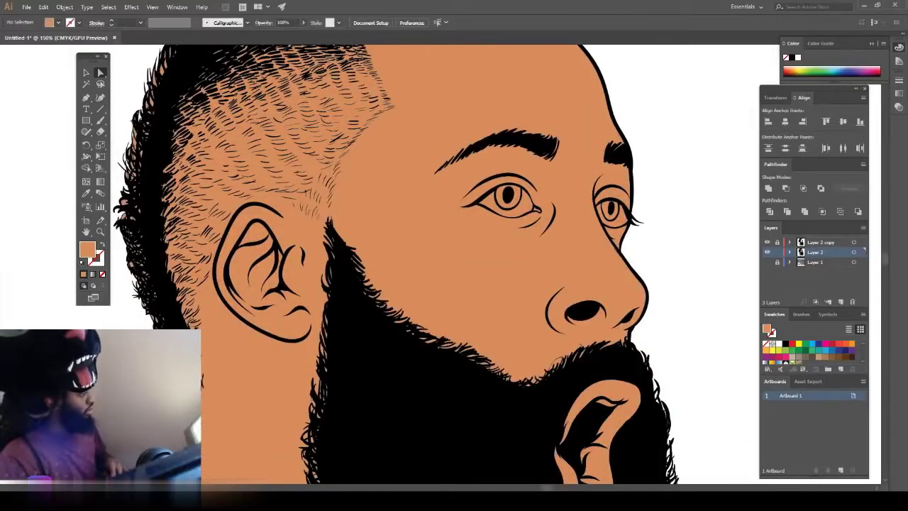
scroll(390, 262, "up", 4)
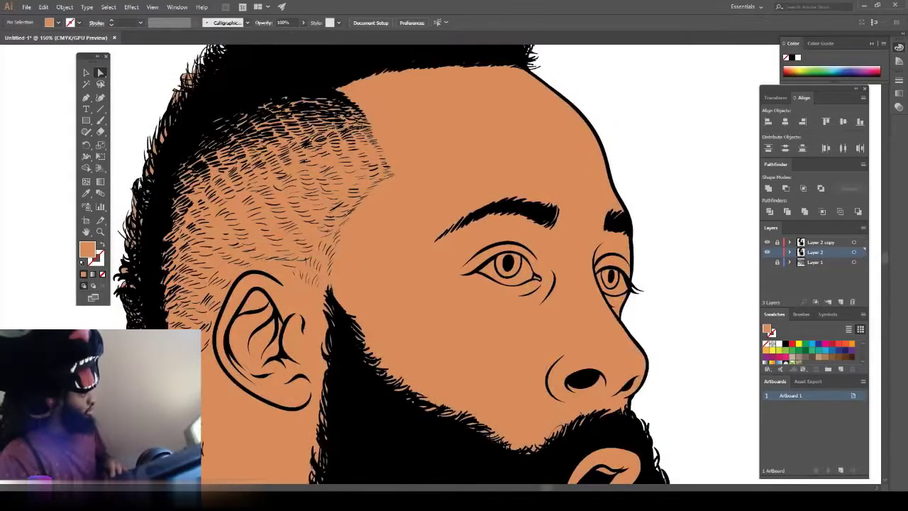
scroll(390, 263, "up", 2)
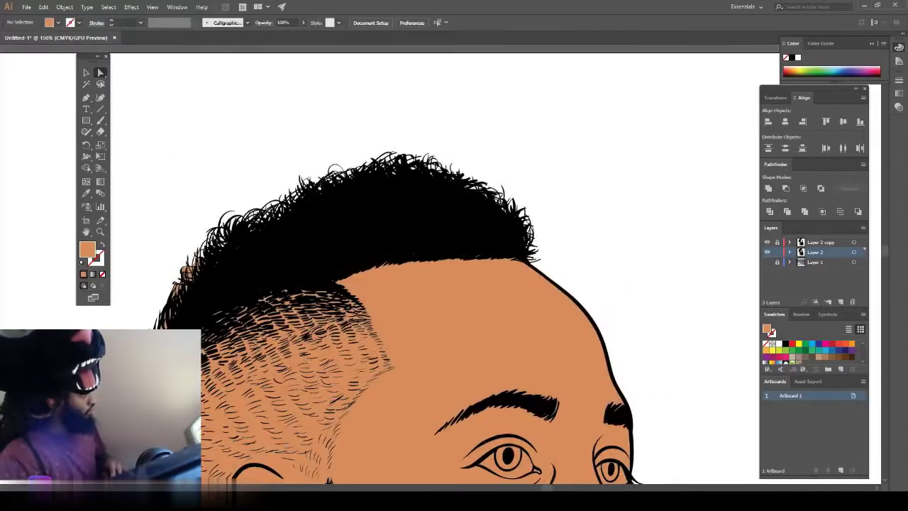
left_click_drag(135, 287, 163, 307)
left_click_drag(211, 210, 160, 319)
key("Delete")
left_click_drag(146, 286, 203, 305)
key("Delete")
Step: Examine the whole portrait for leftover skin-tone fill around the hair and beard
key("ctrl+minus")
key("ctrl+minus")
key("ctrl+plus")
left_click_drag(731, 393, 643, 210)
key("ctrl+plus")
key("ctrl+plus")
key("ctrl+plus")
scroll(623, 321, "down", 5)
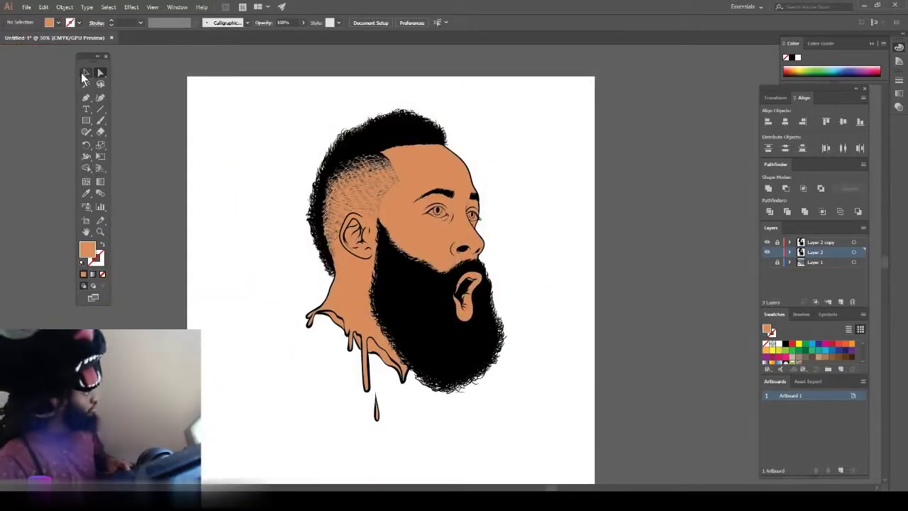
Step: Switch to the Selection tool, select the artwork group in Layer 2 at the nearer eye and isolate it
left_click(86, 73)
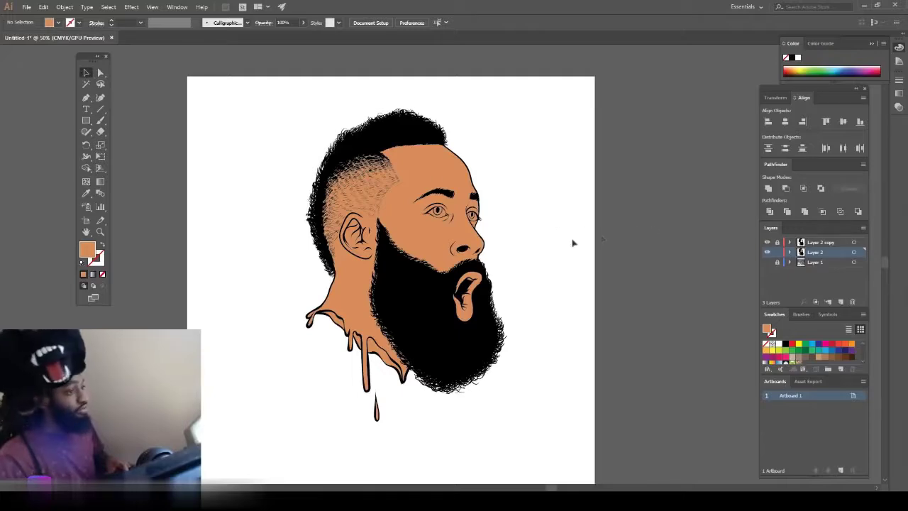
key("ctrl+plus")
key("ctrl+plus")
key("ctrl+plus")
scroll(601, 201, "up", 3)
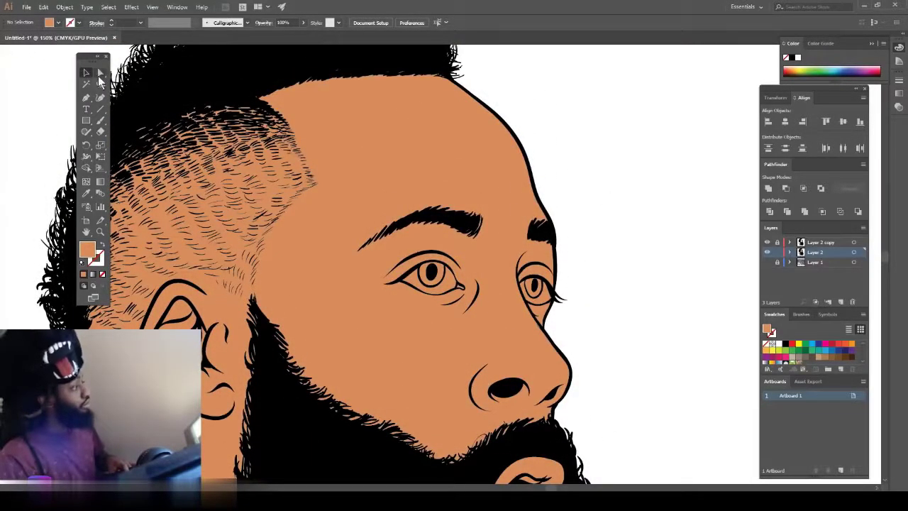
scroll(440, 268, "up", 4)
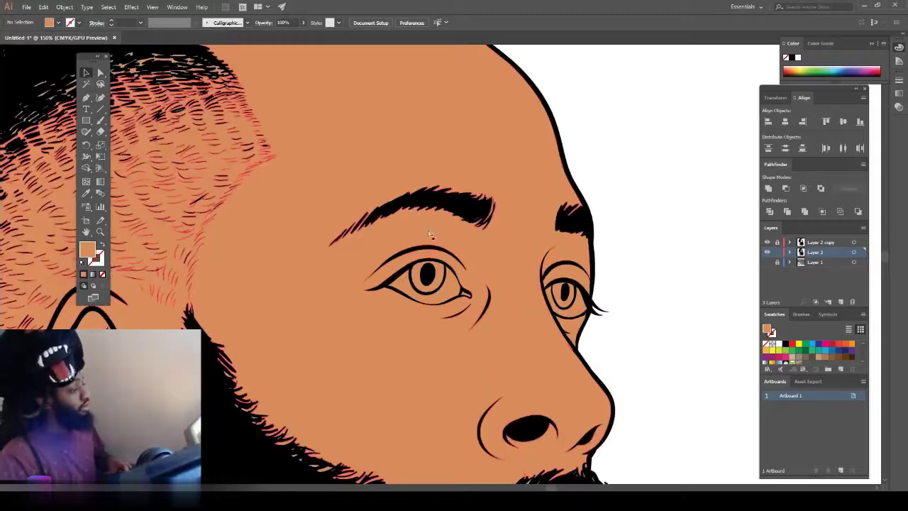
right_click(411, 312)
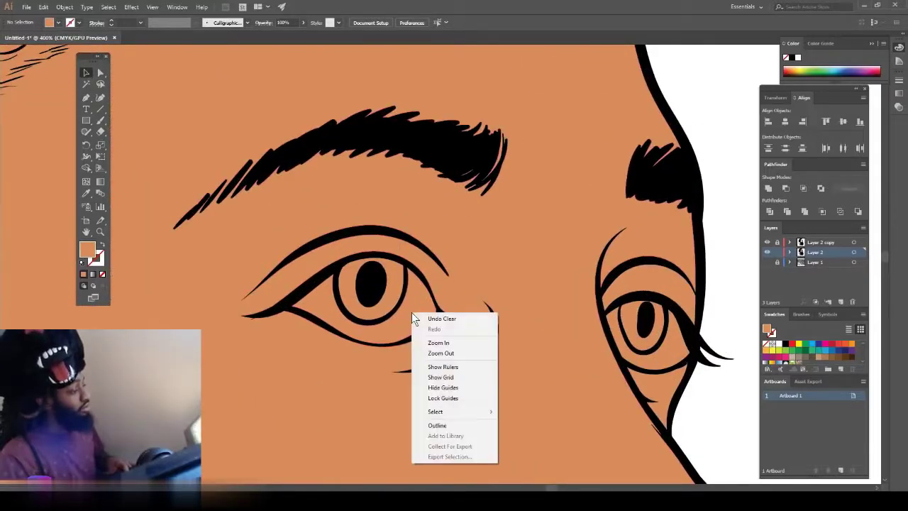
left_click(413, 285)
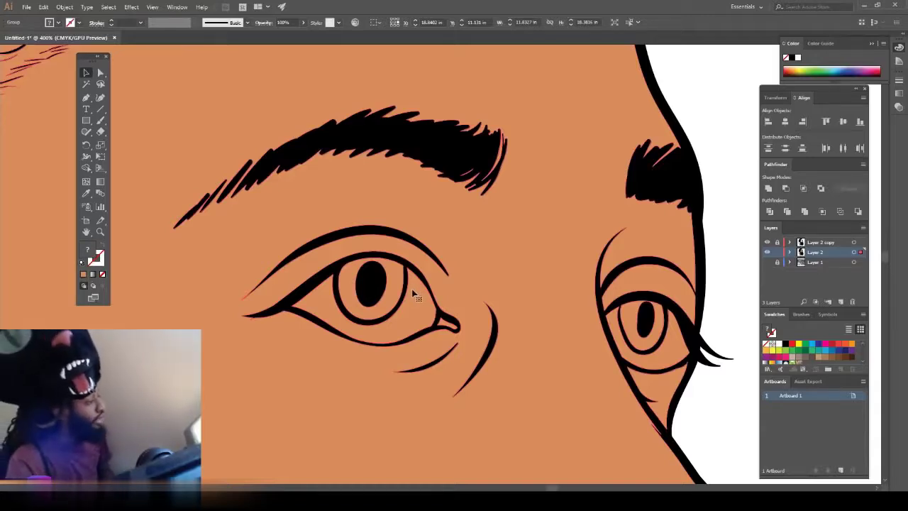
right_click(411, 305)
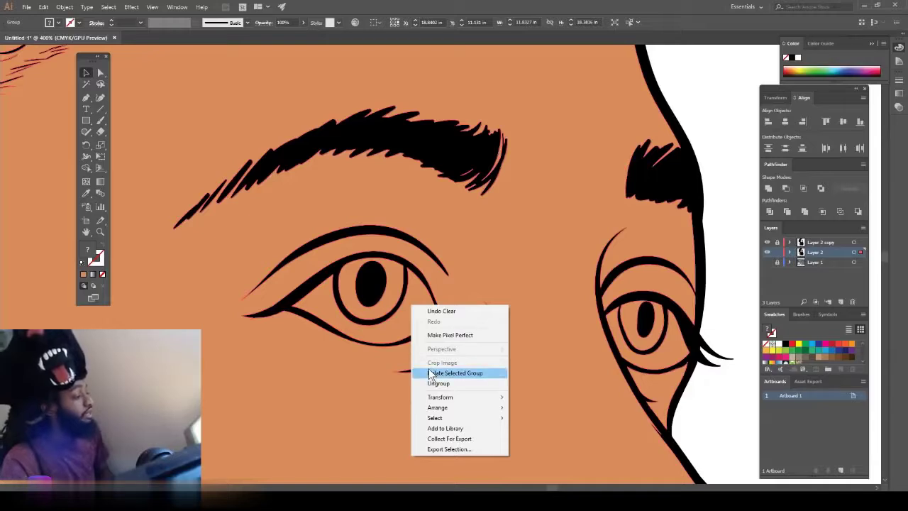
left_click(429, 368)
Step: Fill the eyeball area of the nearer eye with white, and exit isolation mode
left_click(418, 304)
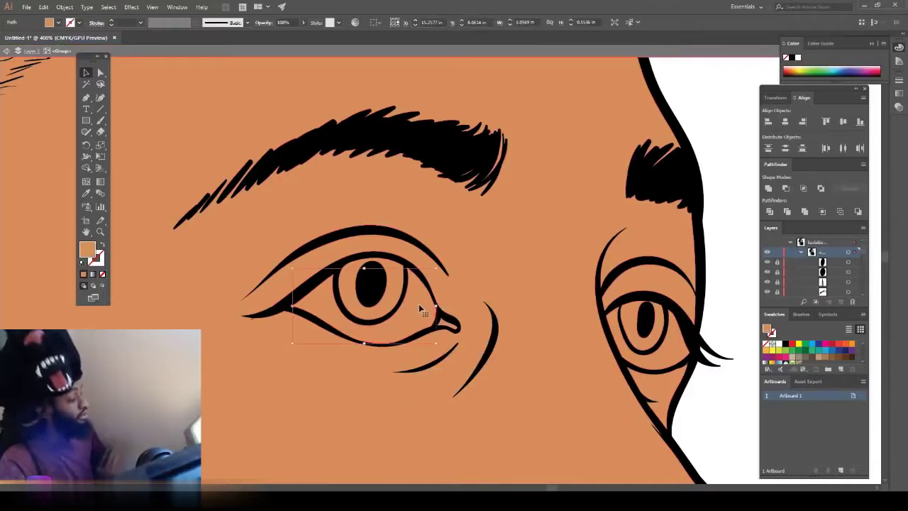
left_click(778, 345)
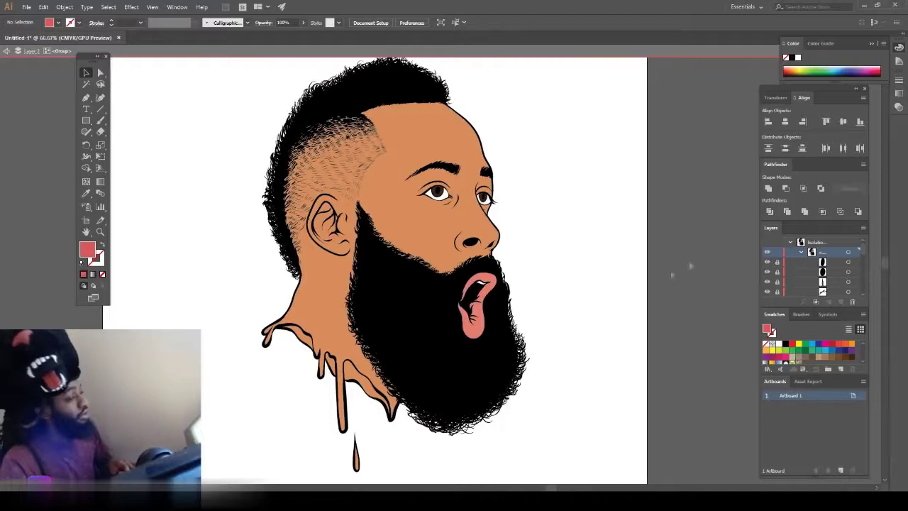
double_click(698, 266)
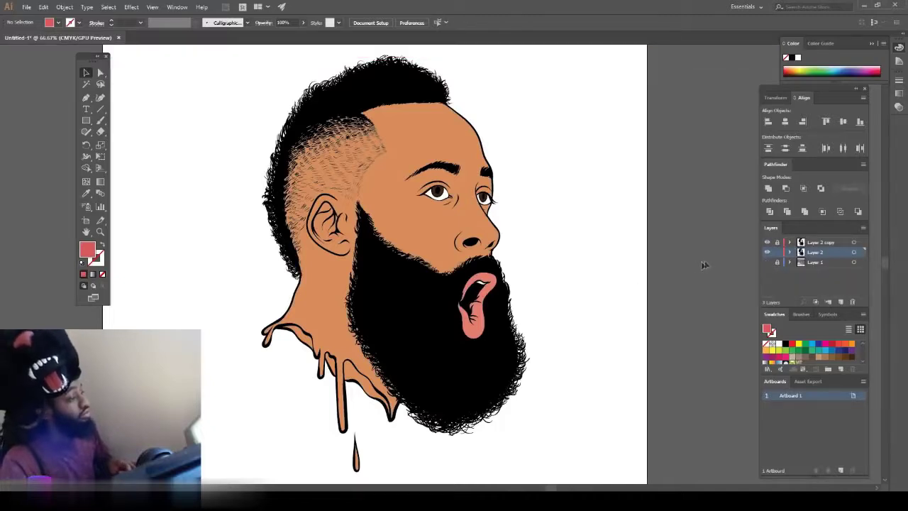
Step: Lock Layer 2 and create a new layer directly above it
left_click(776, 253)
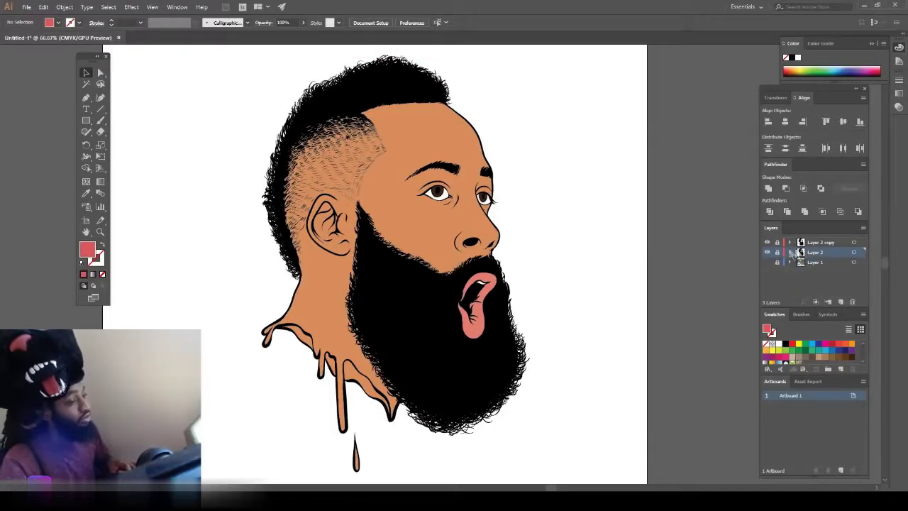
left_click(839, 302)
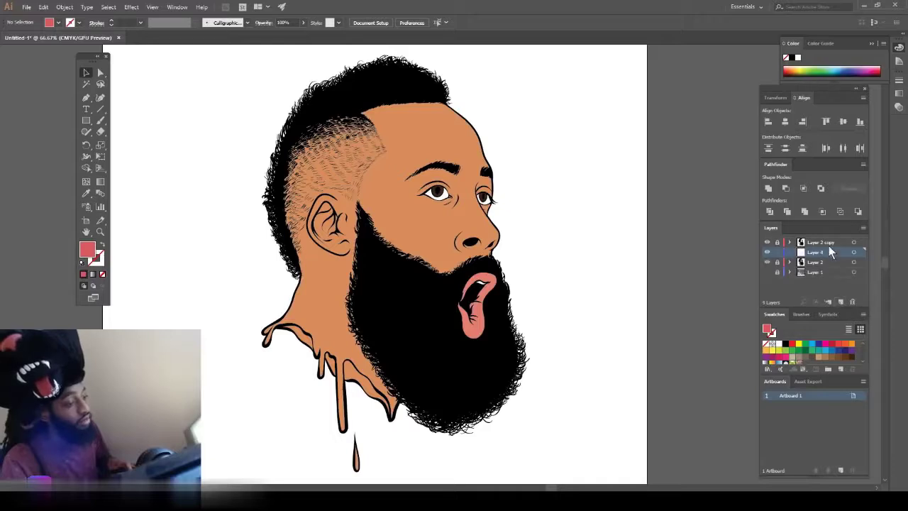
Step: Move Layer 4 above Layer 2 copy and set the fill to the yellow-to-red linear gradient swatch
left_click_drag(825, 249, 826, 239)
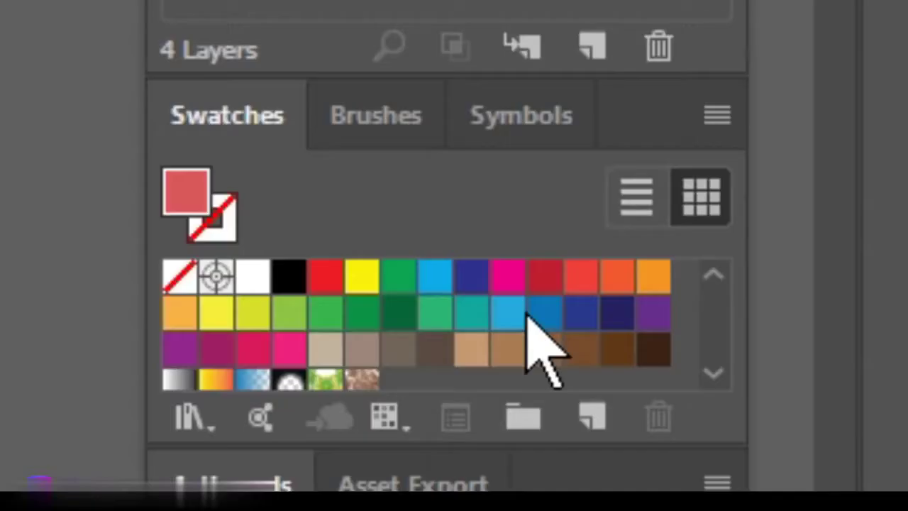
scroll(828, 349, "down", 3)
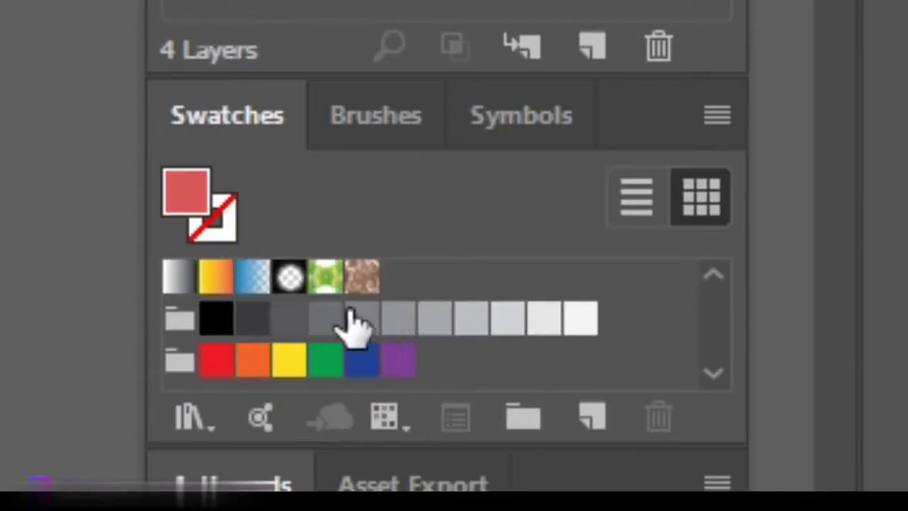
left_click(215, 278)
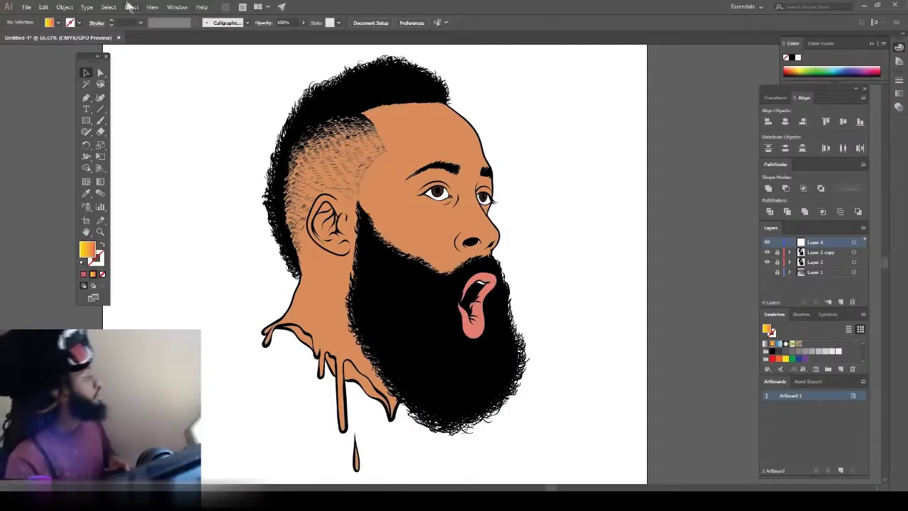
Step: Delete the yellow-orange stop at 28.09% and the red-orange stop at 88.76% from the fill gradient
left_click(172, 7)
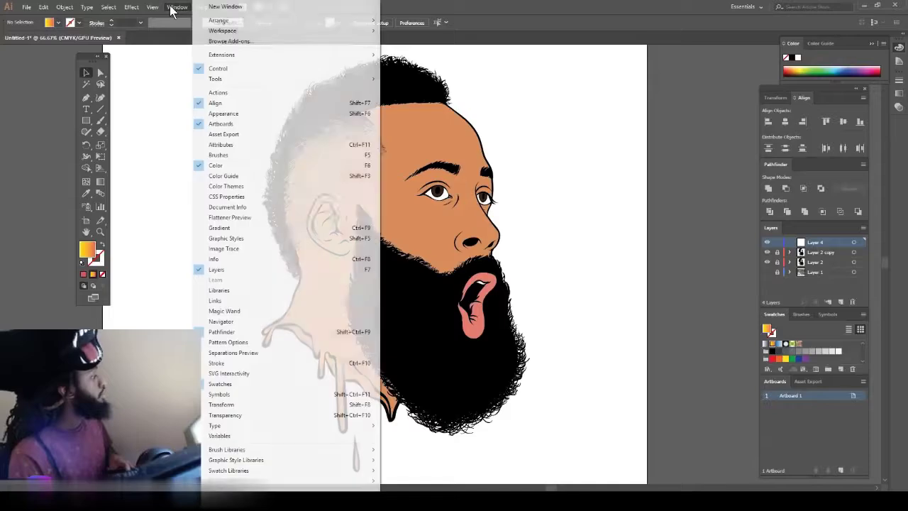
left_click(258, 227)
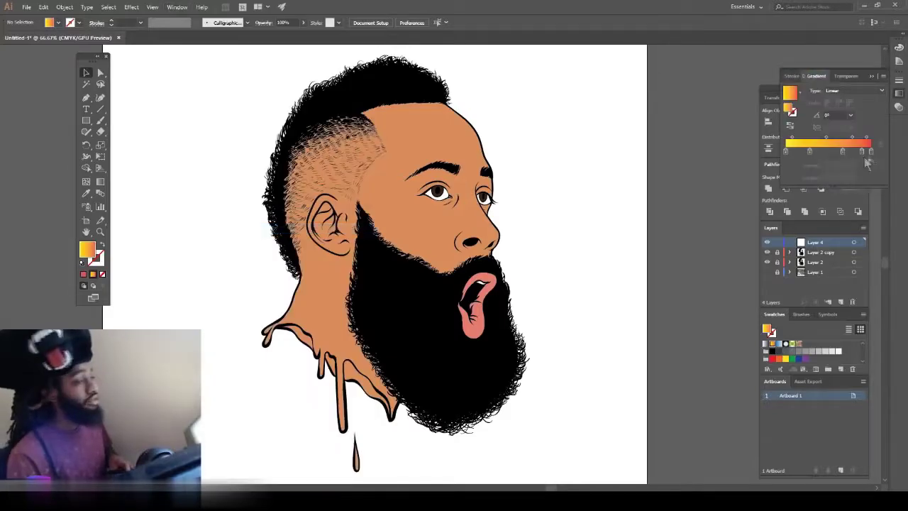
left_click(809, 152)
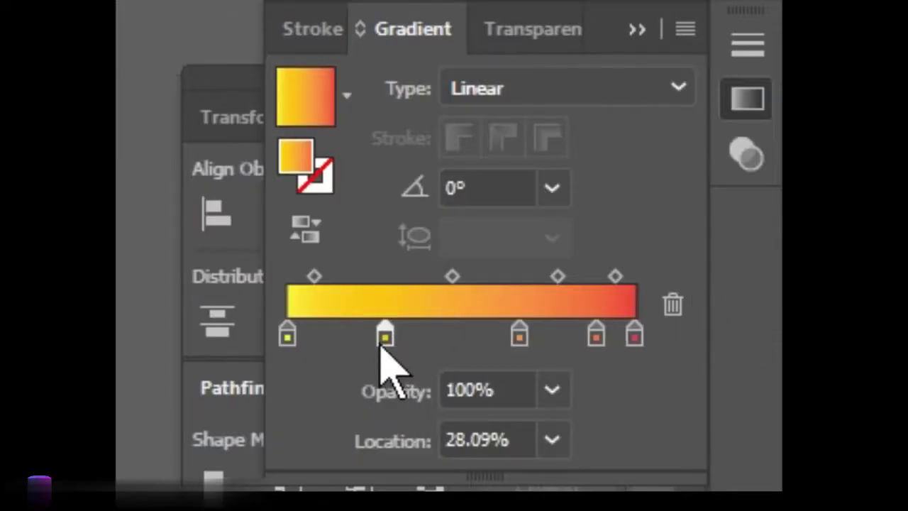
left_click(670, 306)
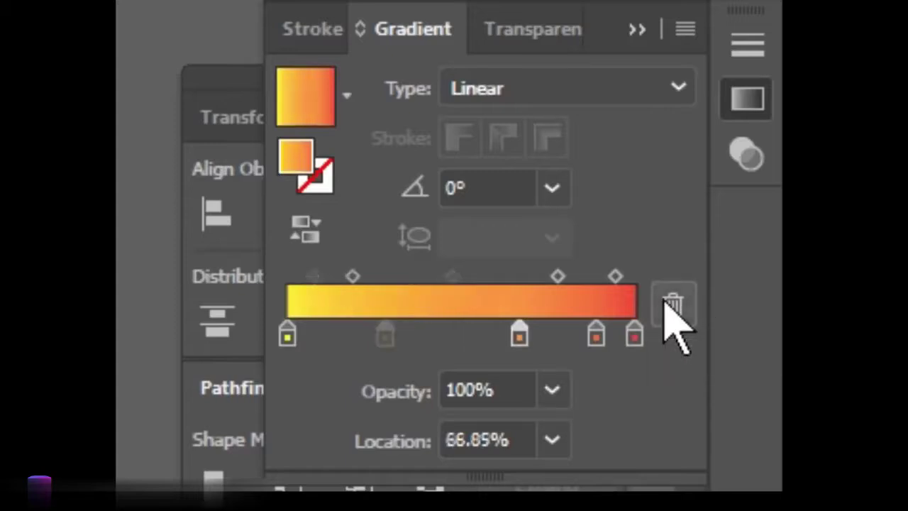
left_click(585, 337)
left_click(669, 304)
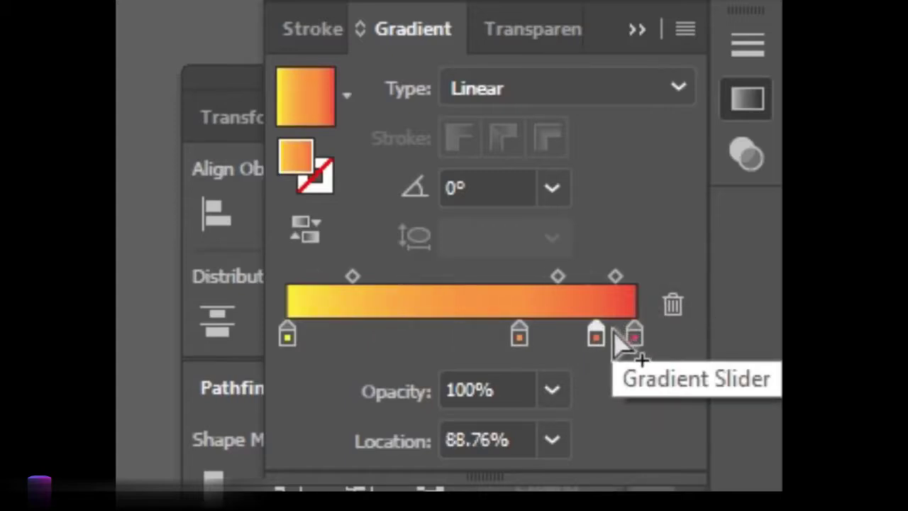
left_click(671, 307)
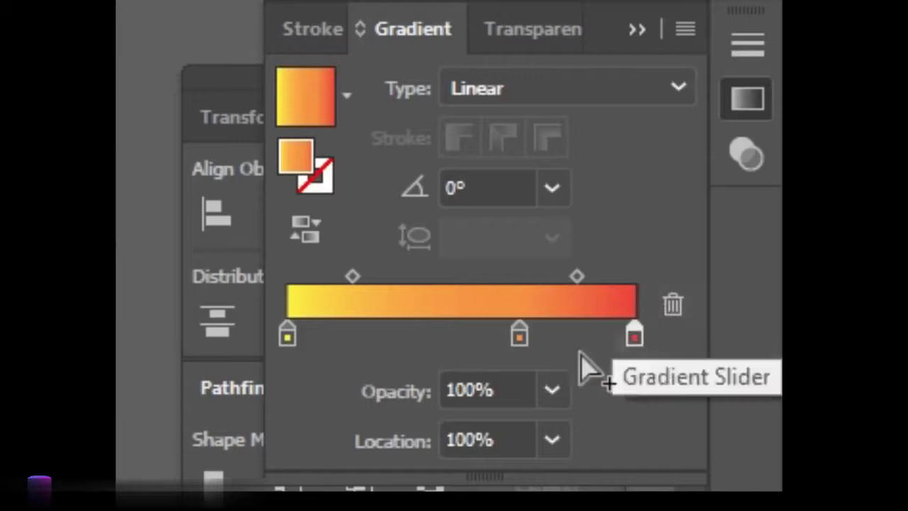
Step: Recolour the gradient's red end stop to black with cyan at 60%
double_click(636, 339)
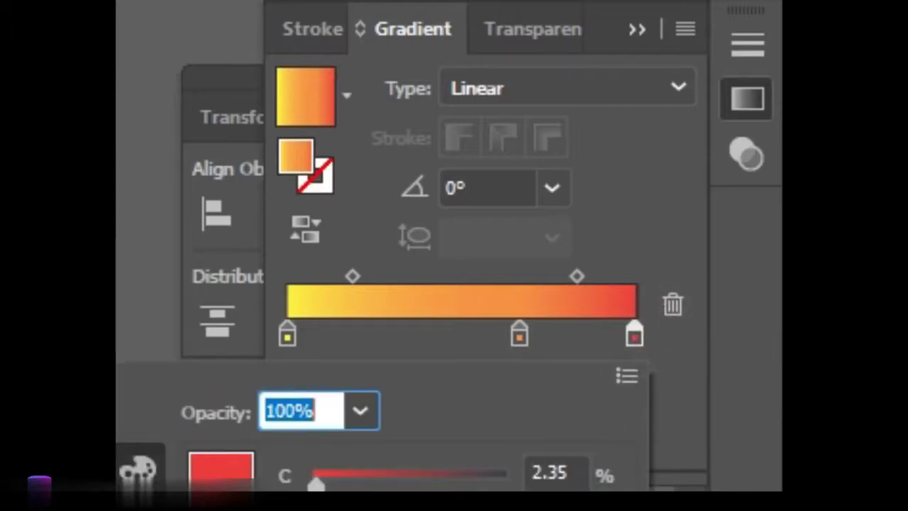
left_click_drag(316, 510, 505, 510)
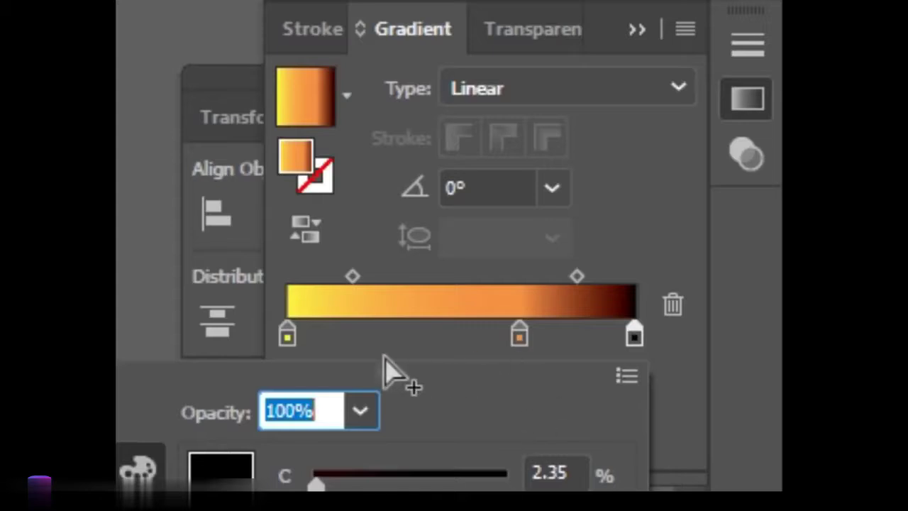
left_click_drag(503, 510, 425, 510)
mouse_move(432, 479)
left_mouse_down()
mouse_move(395, 482)
mouse_move(433, 485)
left_mouse_up()
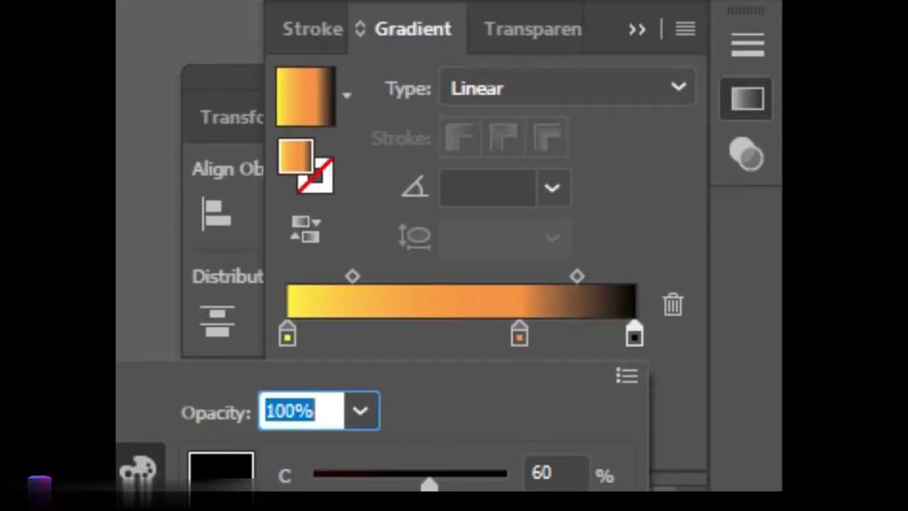
Step: Recolour the gradient's yellow start stop to black with cyan at 80%
left_click(288, 334)
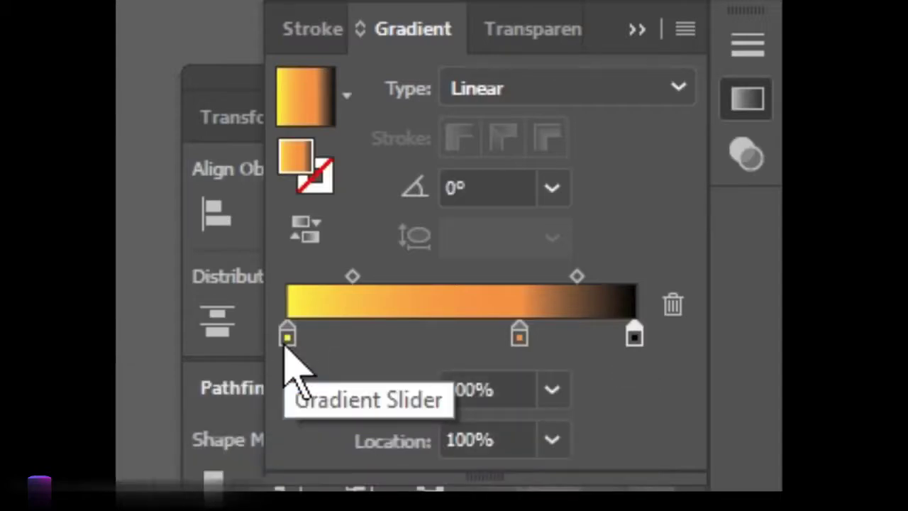
left_click_drag(312, 507, 507, 507)
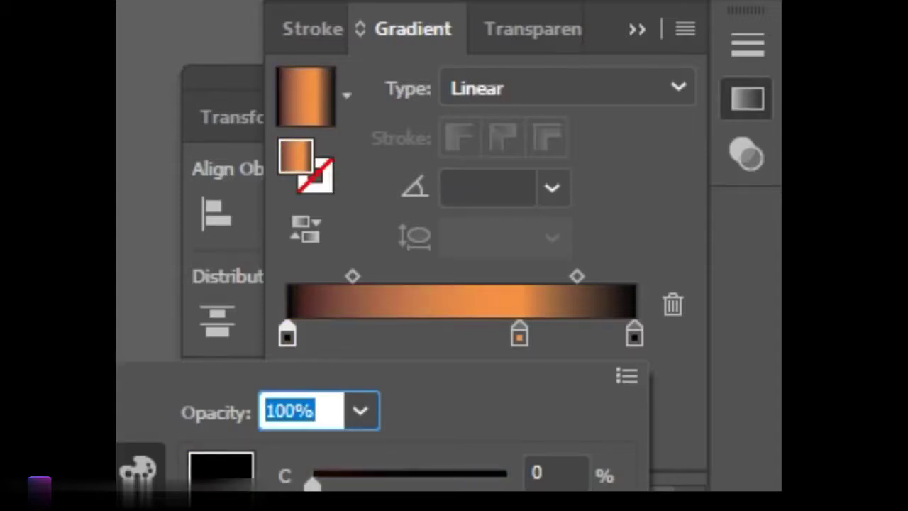
left_click_drag(342, 486, 469, 486)
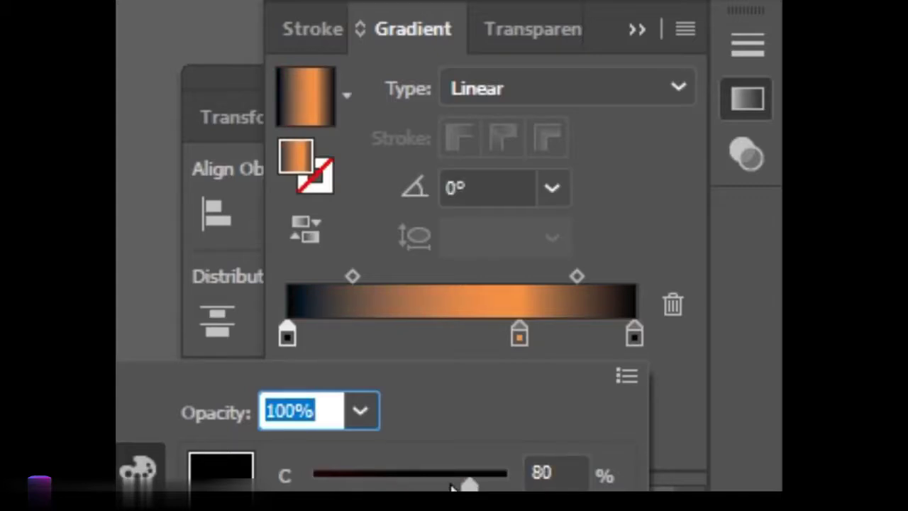
Step: Set the cyan value of the gradient's end stop to 92%
left_click(634, 336)
double_click(634, 336)
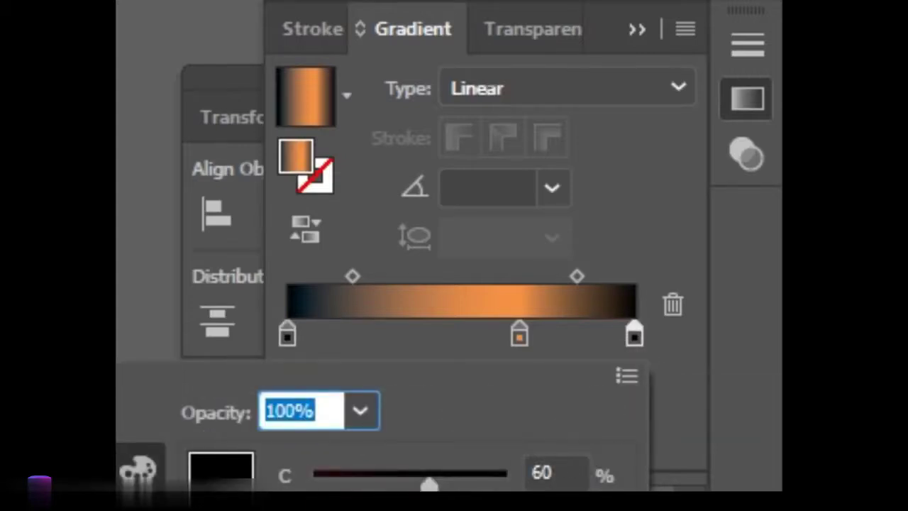
left_click_drag(428, 484, 491, 484)
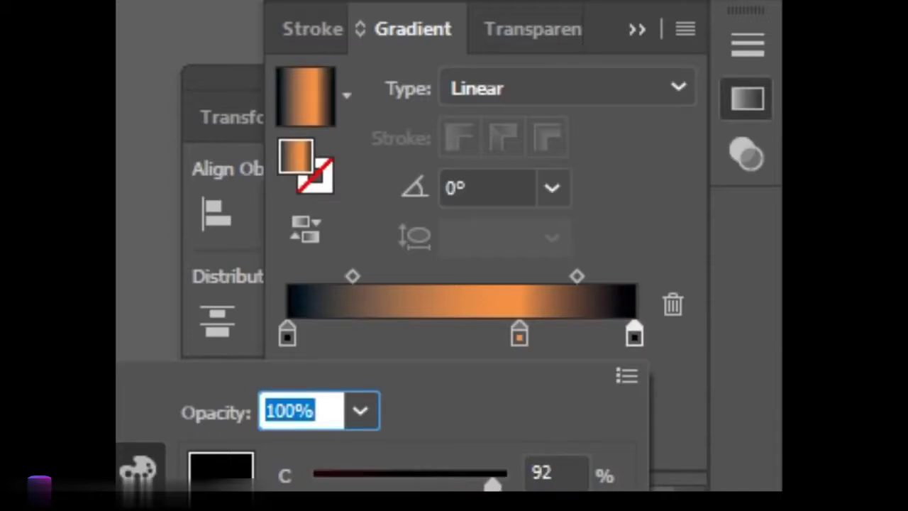
Step: Move the orange middle stop to 53.34% and recolour it to a dark blue-grey with cyan at 43%
left_click(515, 346)
left_click_drag(524, 346, 473, 334)
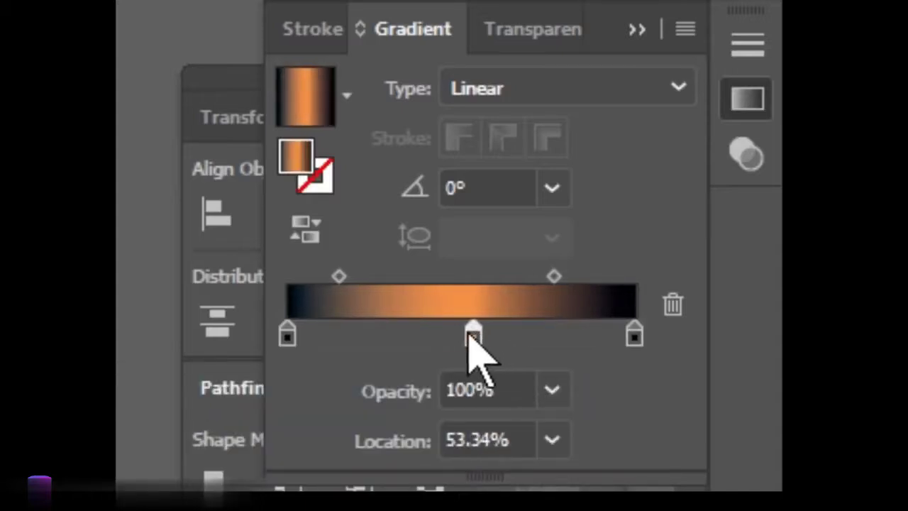
double_click(473, 333)
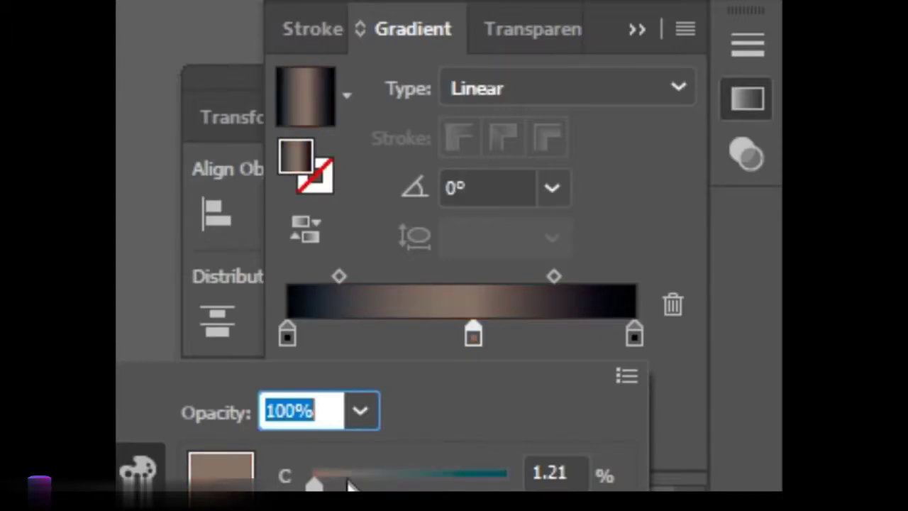
left_click_drag(345, 485, 368, 485)
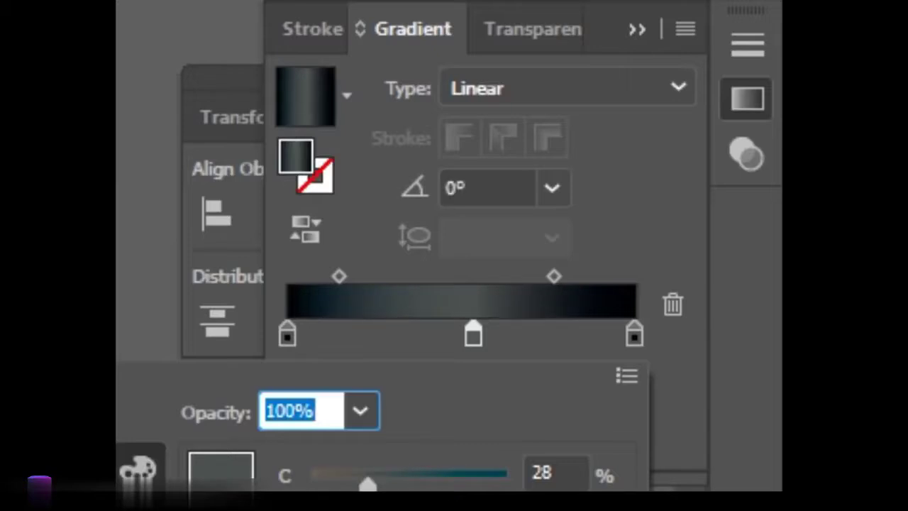
left_click_drag(368, 485, 398, 487)
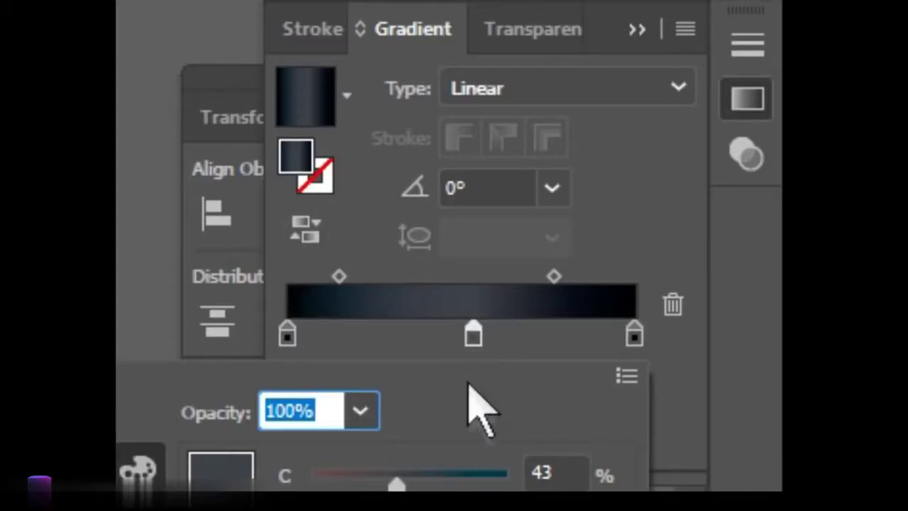
Step: Tint the gradient's black start stop towards navy and open the end stop's colour values
left_click(286, 334)
double_click(286, 336)
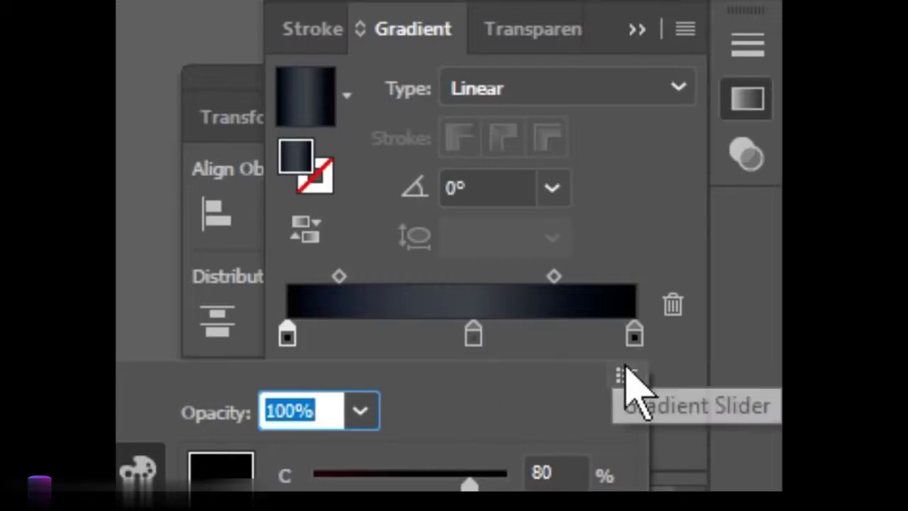
left_click(635, 336)
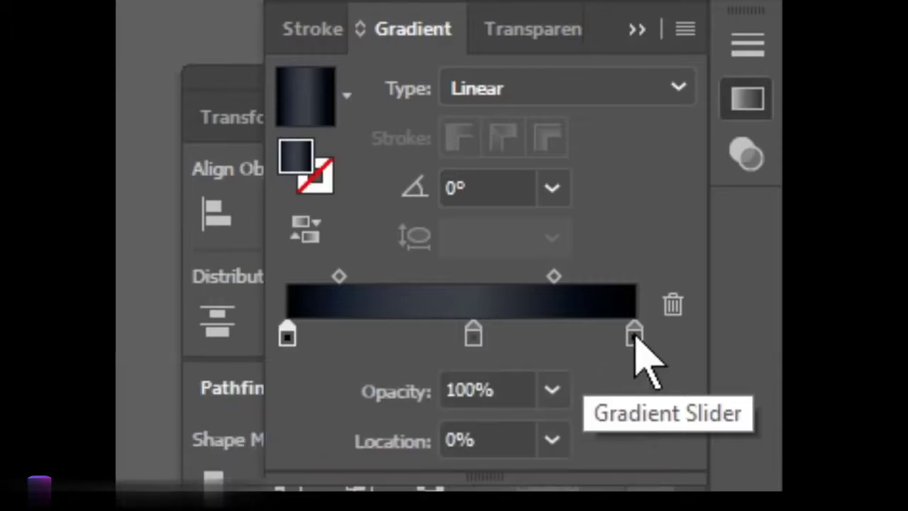
double_click(636, 337)
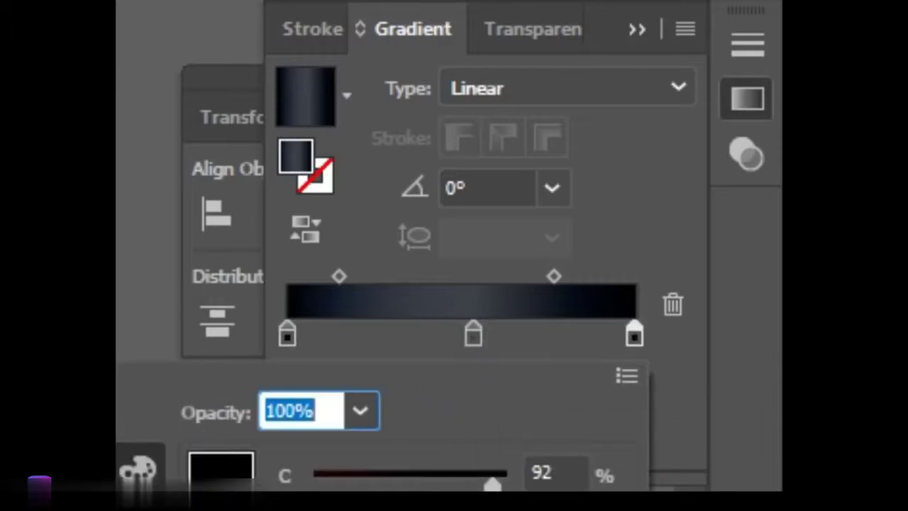
Step: Move the gradient's middle stop to 52.8% and the first midpoint to 38.24%
left_click(471, 336)
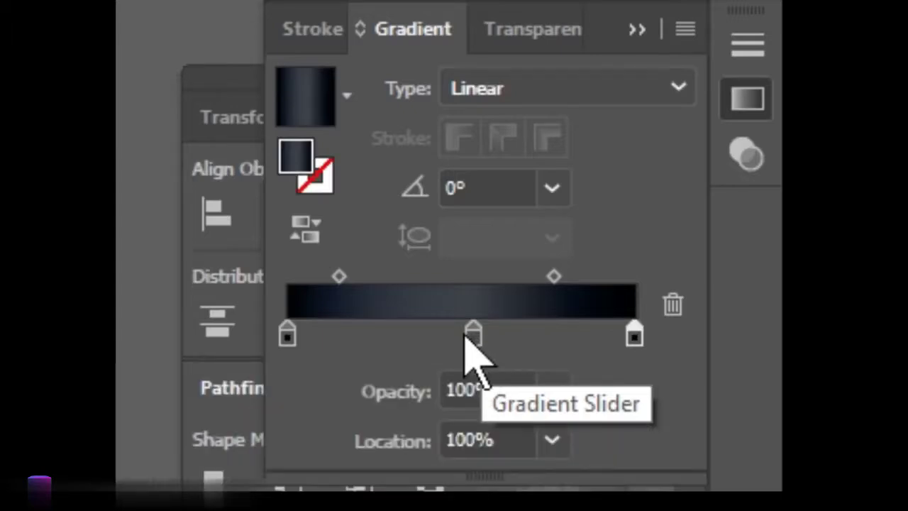
mouse_move(471, 338)
left_mouse_down()
mouse_move(453, 338)
mouse_move(470, 337)
left_mouse_up()
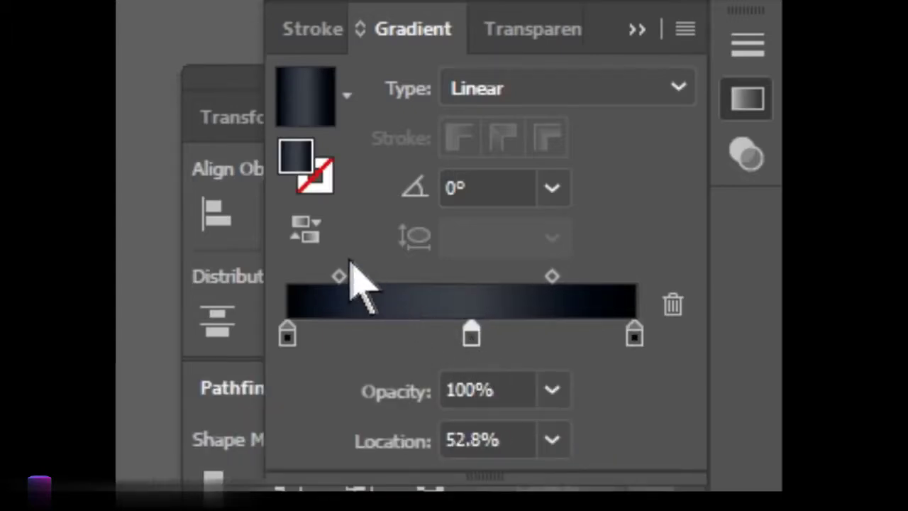
left_click_drag(339, 276, 358, 276)
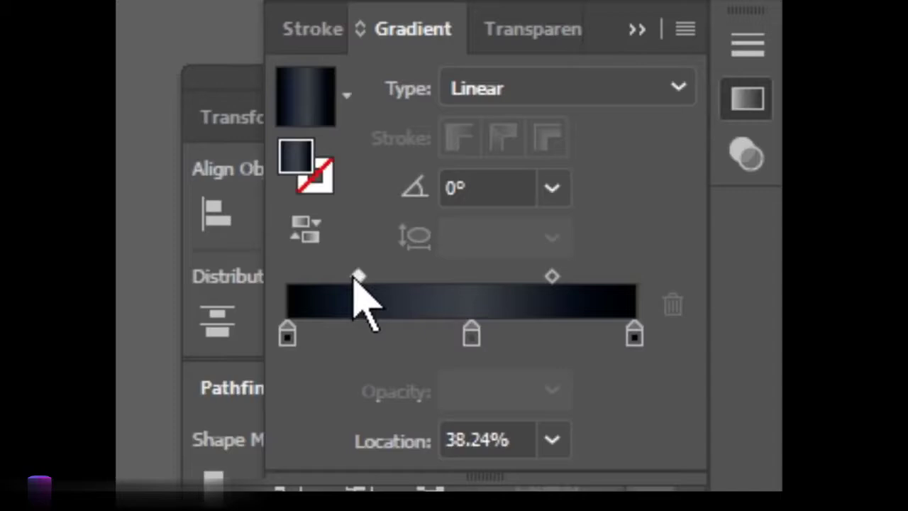
Step: Check the colour values of the gradient's end, middle and start stops
left_click(632, 336)
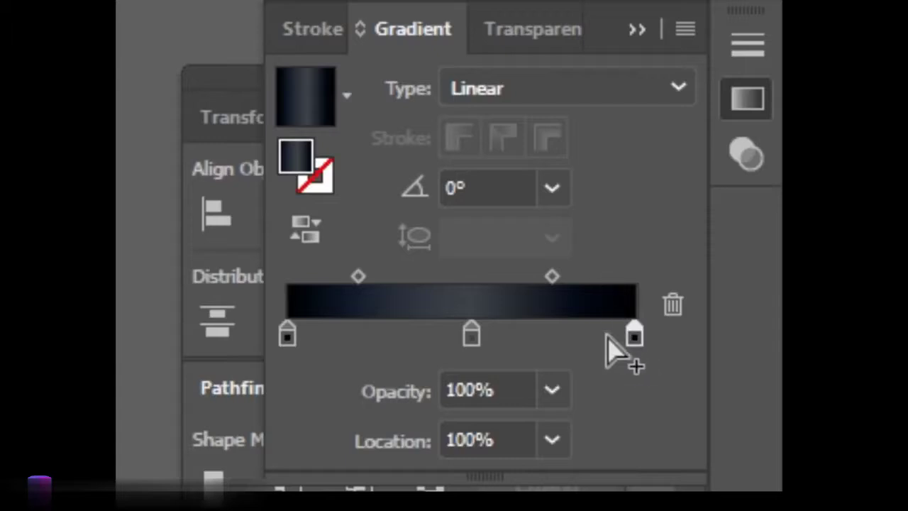
double_click(633, 337)
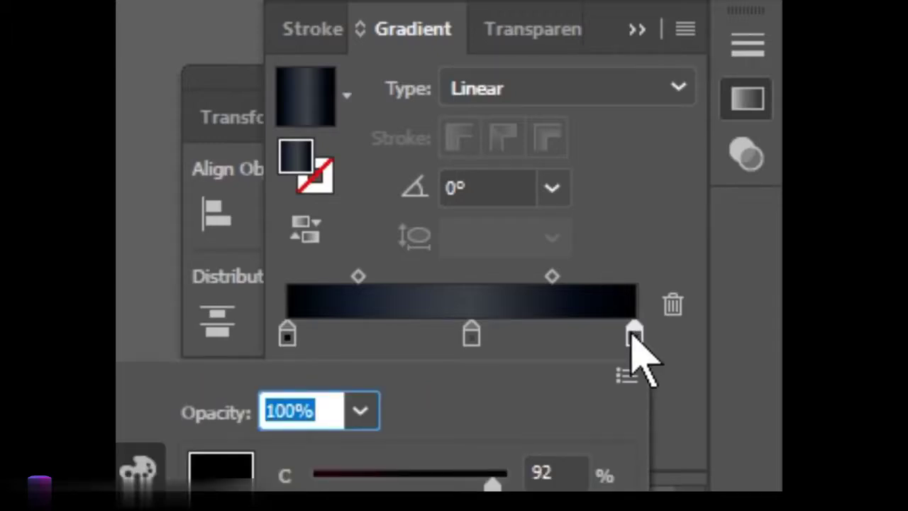
double_click(469, 338)
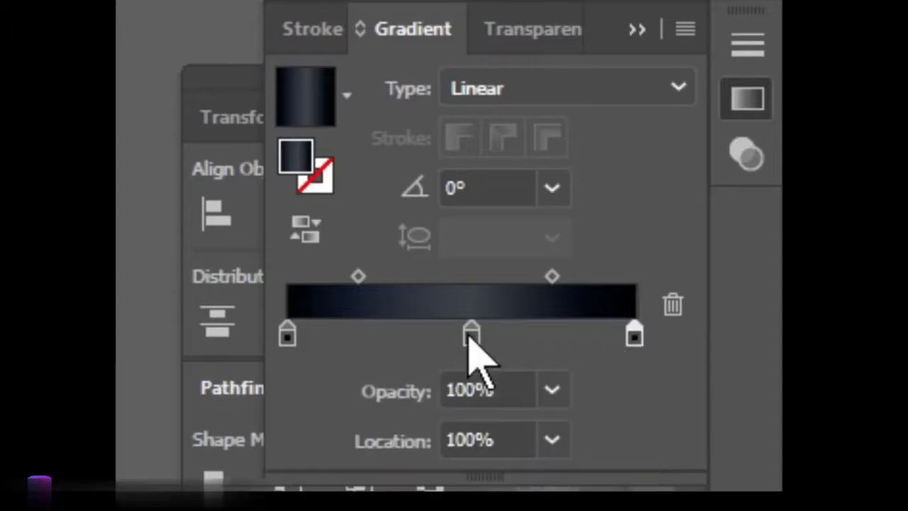
left_click(470, 338)
double_click(469, 338)
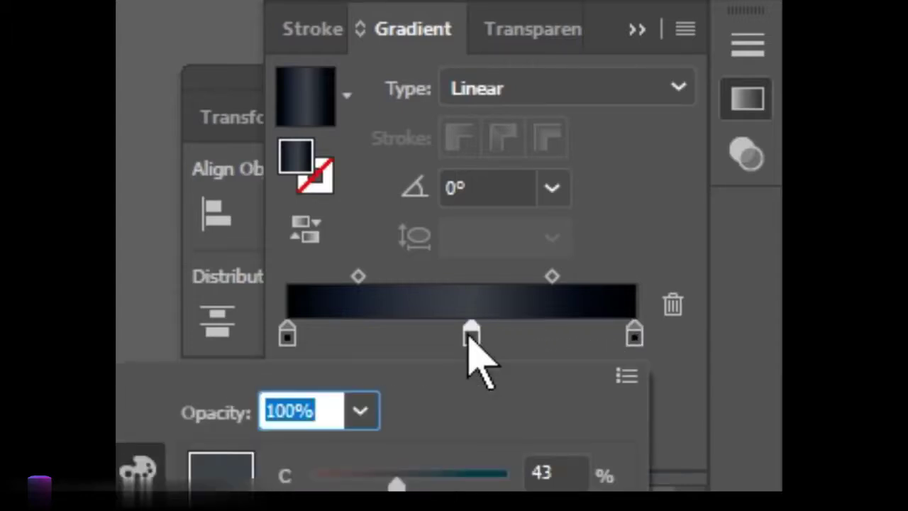
left_click(287, 335)
double_click(287, 334)
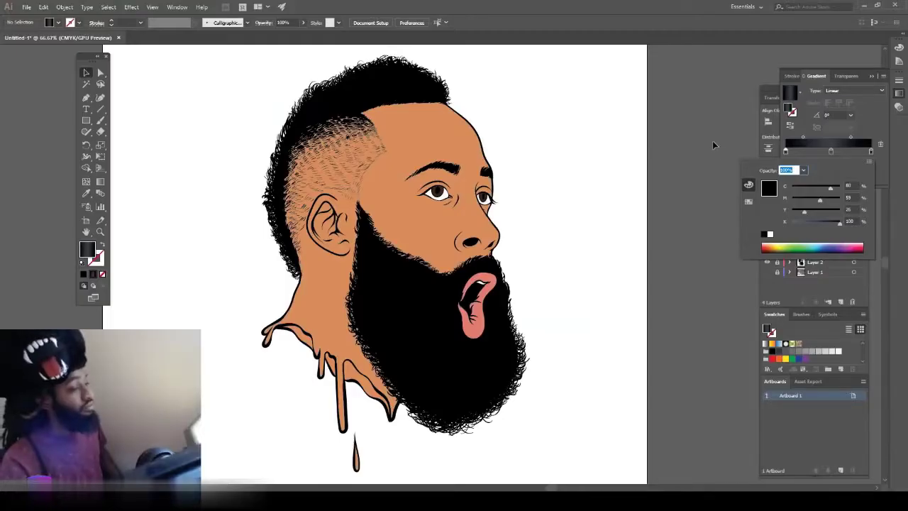
left_click(712, 140)
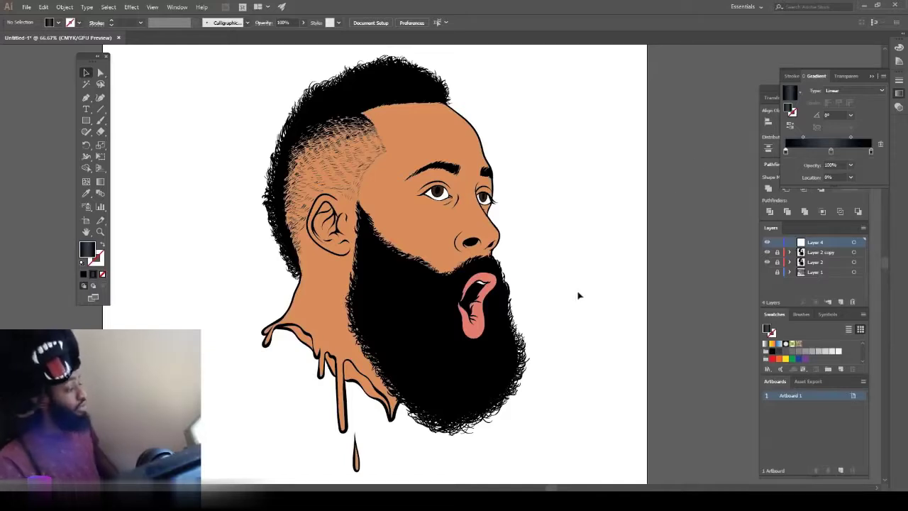
Step: Paint short hair strokes across the beard, from sideburn to chin, with the Paintbrush using the dark gradient as stroke and no fill
left_click(100, 121)
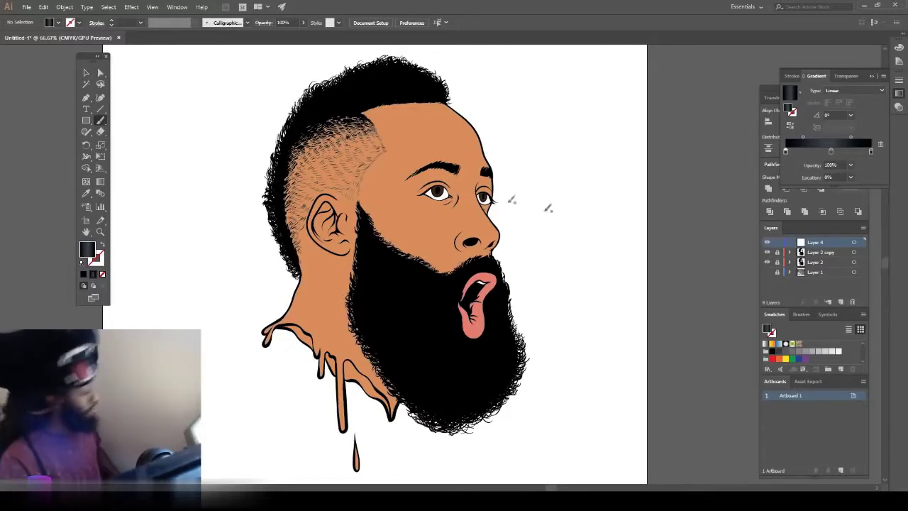
key("ctrl+plus")
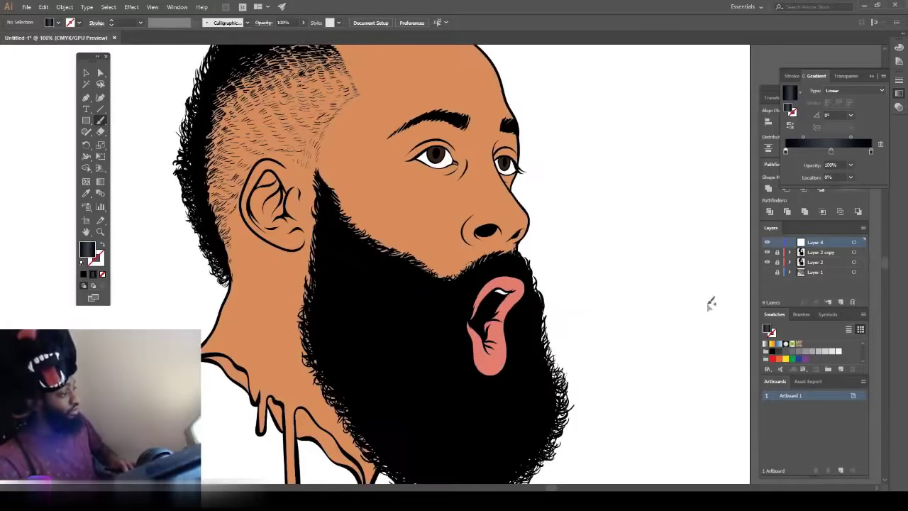
scroll(707, 301, "down", 2)
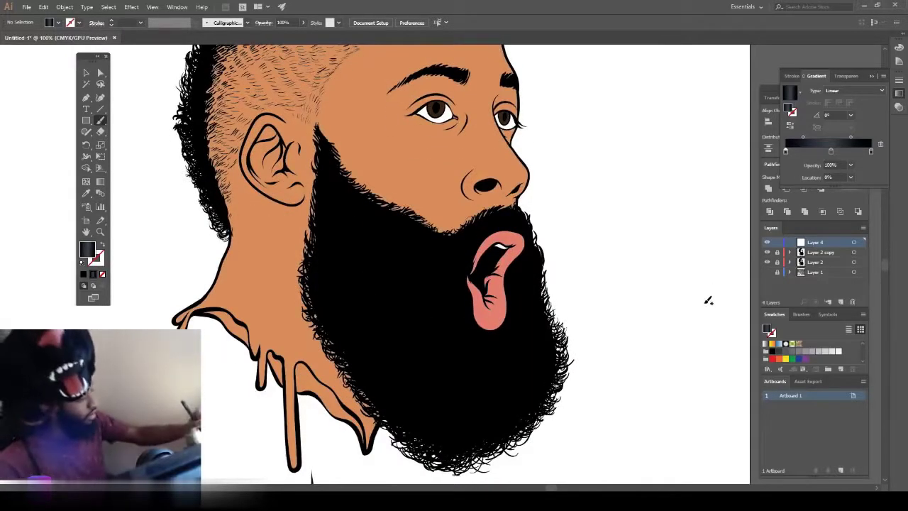
key("shift+x")
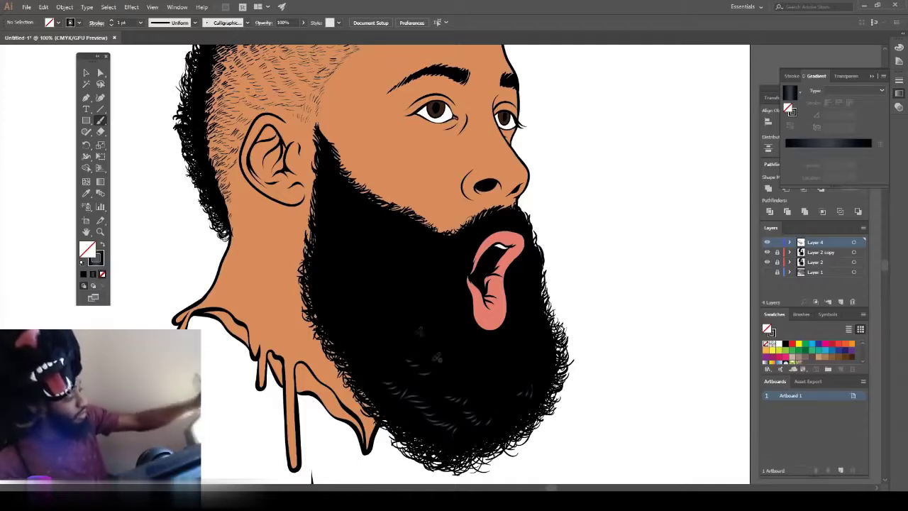
left_click_drag(376, 335, 391, 347)
left_click_drag(360, 359, 380, 366)
left_click_drag(331, 305, 346, 313)
left_click_drag(403, 306, 410, 317)
left_click_drag(366, 262, 376, 265)
left_click_drag(382, 268, 395, 275)
mouse_move(331, 231)
left_mouse_down()
mouse_move(343, 239)
mouse_move(327, 259)
left_mouse_up()
left_click_drag(320, 288, 330, 298)
left_click_drag(329, 324, 347, 336)
mouse_move(398, 415)
left_mouse_down()
mouse_move(415, 424)
mouse_move(401, 415)
left_mouse_up()
left_click_drag(366, 383, 381, 392)
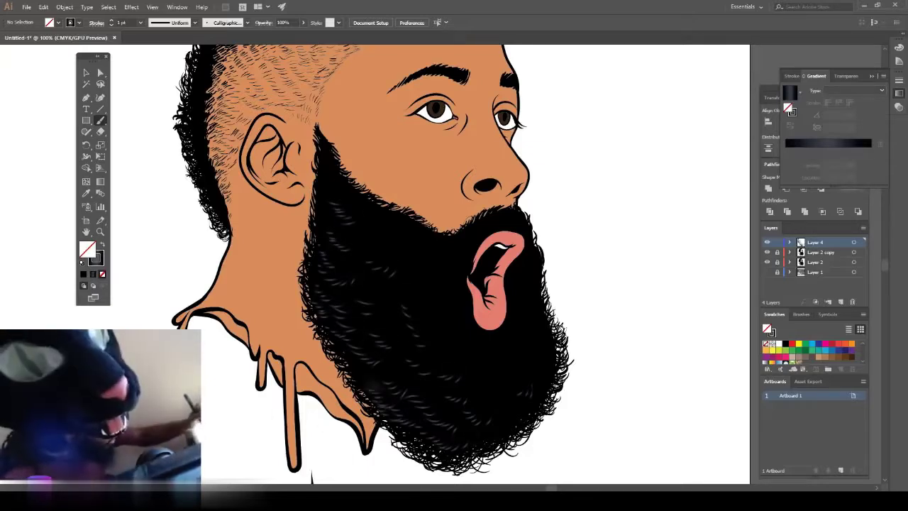
left_click_drag(349, 364, 361, 370)
left_click_drag(479, 435, 499, 438)
left_click_drag(381, 321, 402, 330)
left_click_drag(343, 286, 361, 297)
left_click_drag(322, 235, 334, 249)
left_click_drag(321, 210, 334, 218)
left_click_drag(435, 277, 451, 283)
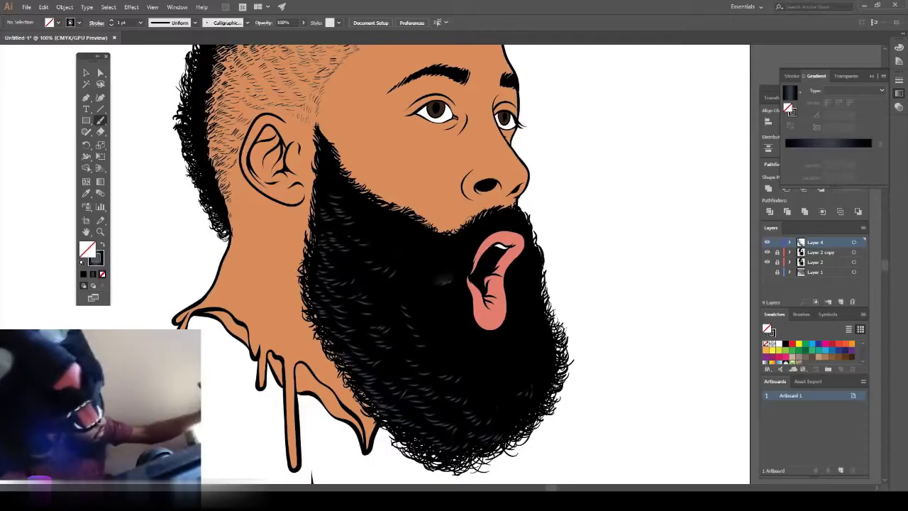
scroll(550, 315, "up", 1)
left_click_drag(435, 468, 457, 478)
left_click_drag(410, 454, 431, 460)
left_click_drag(398, 445, 421, 455)
left_click_drag(371, 414, 380, 425)
Step: Paint matching dark gradient hair strokes over the black hair on top of the head
key("ctrl+0")
key("ctrl+1")
scroll(520, 246, "up", 1)
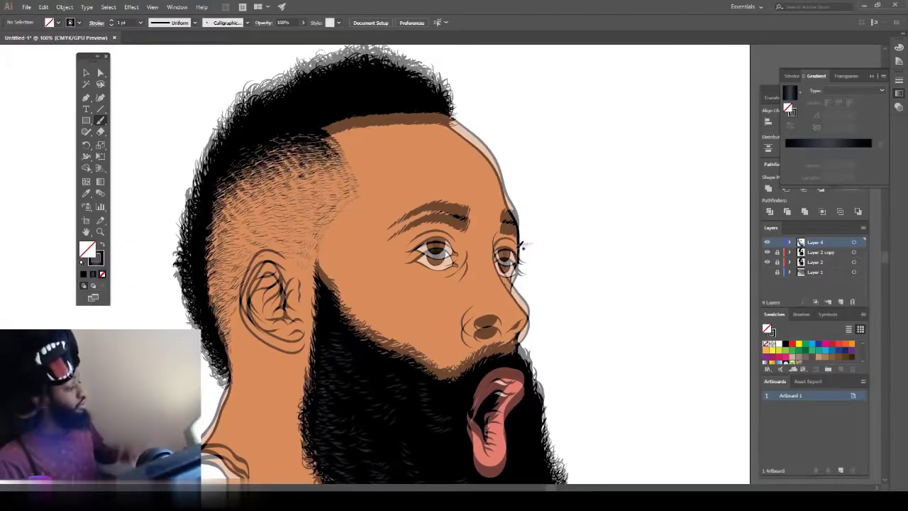
scroll(523, 246, "up", 2)
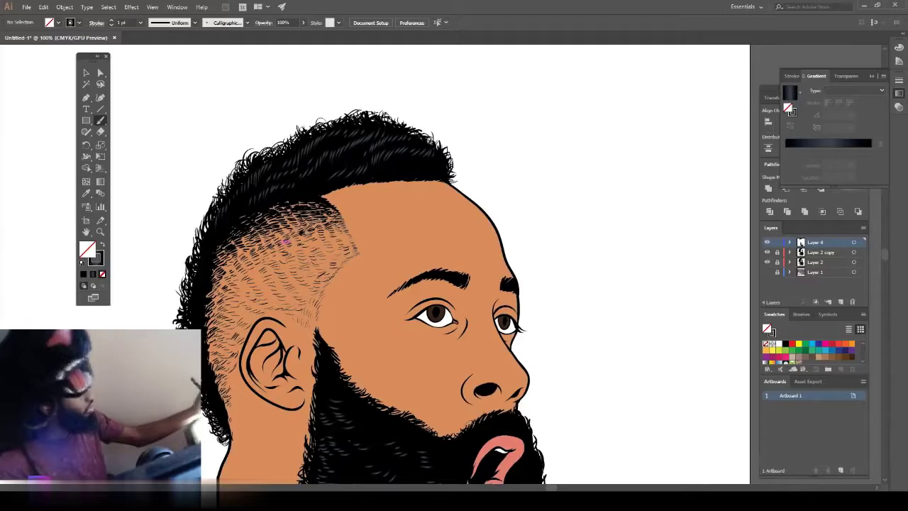
key("ctrl+minus")
key("ctrl+minus")
key("ctrl+plus")
scroll(604, 289, "down", 2)
key("ctrl+plus")
scroll(603, 288, "up", 3)
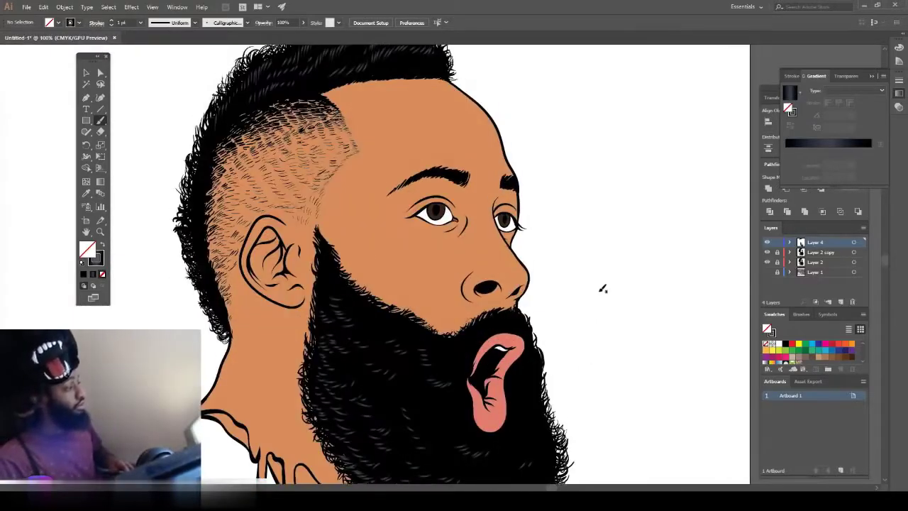
Step: Lock Layer 4 and add a new layer placed between Layer 2 copy and Layer 2
left_click(781, 243)
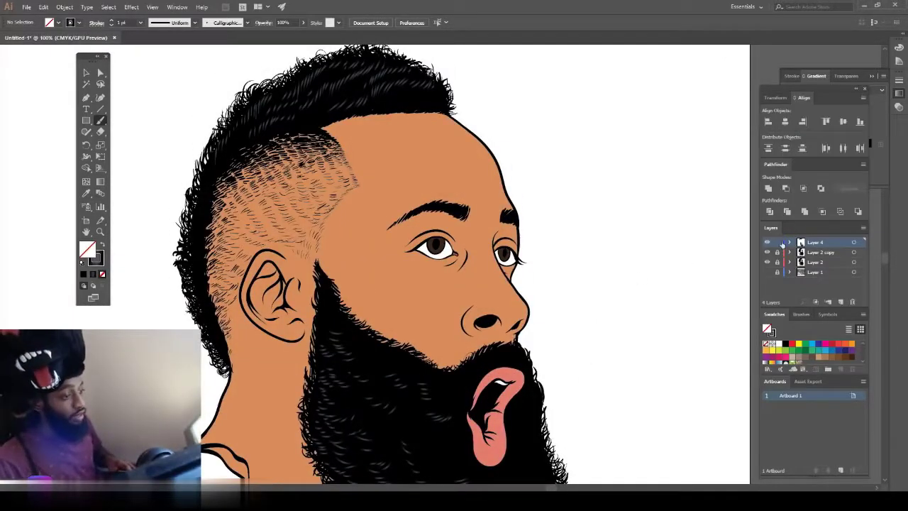
left_click(837, 301)
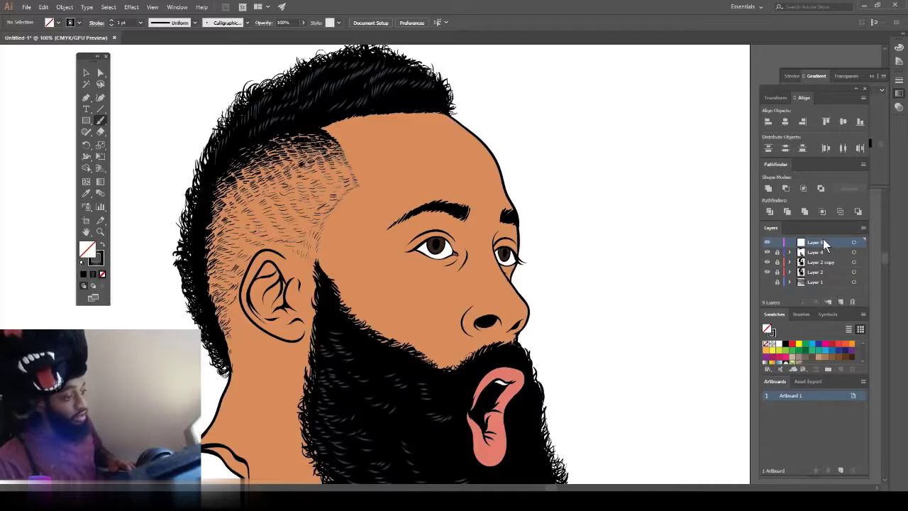
left_click_drag(823, 239, 819, 266)
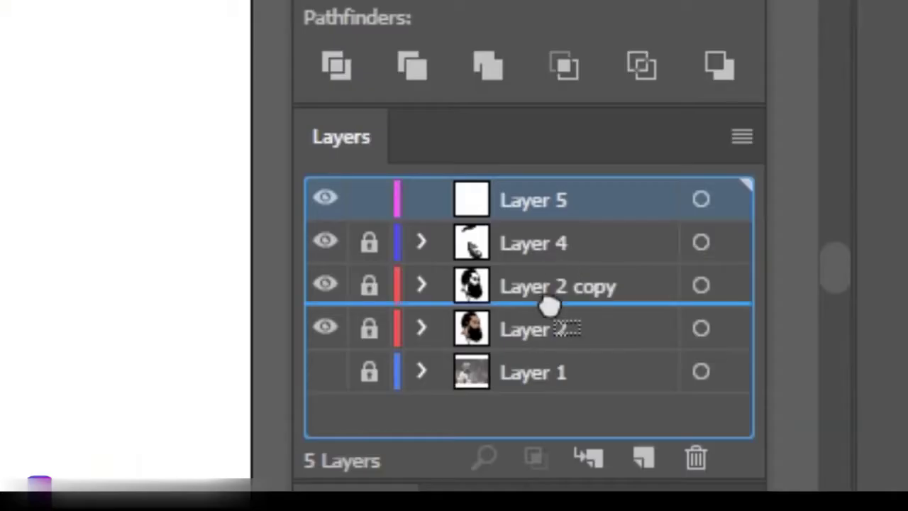
left_click_drag(550, 305, 548, 305)
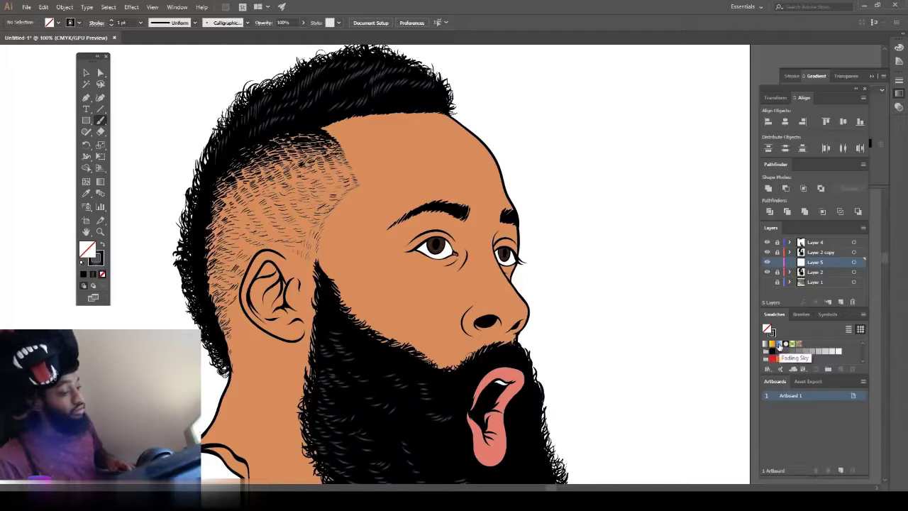
Step: Set the fill to the white-to-black linear gradient and reduce its white start stop to 0% opacity
scroll(779, 345, "up", 4)
scroll(780, 346, "down", 3)
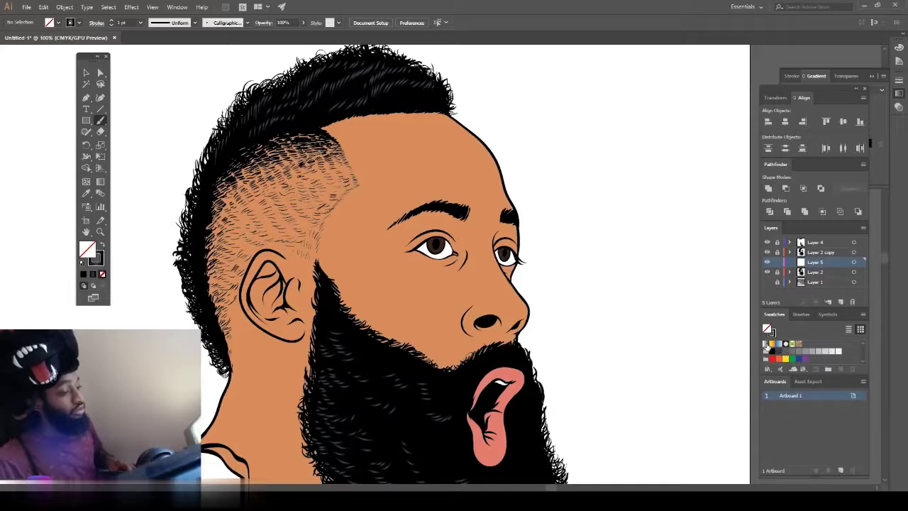
left_click(765, 345)
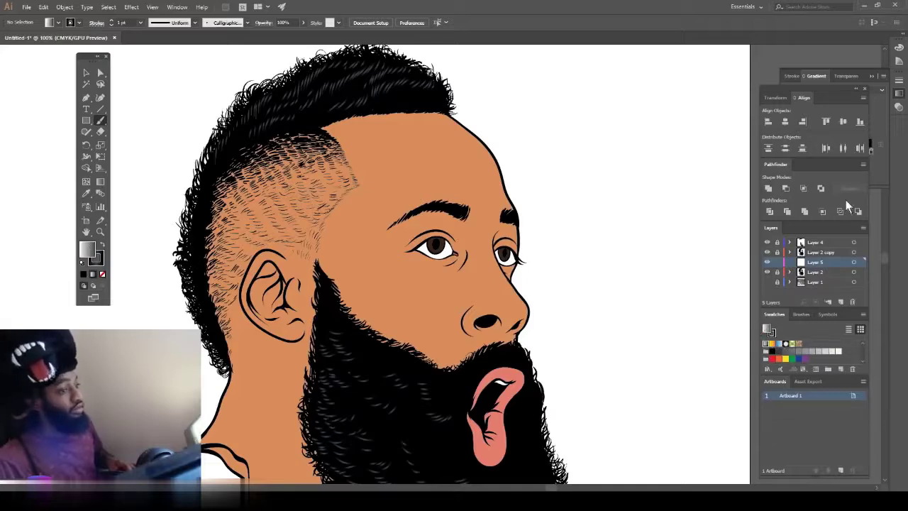
left_click(178, 7)
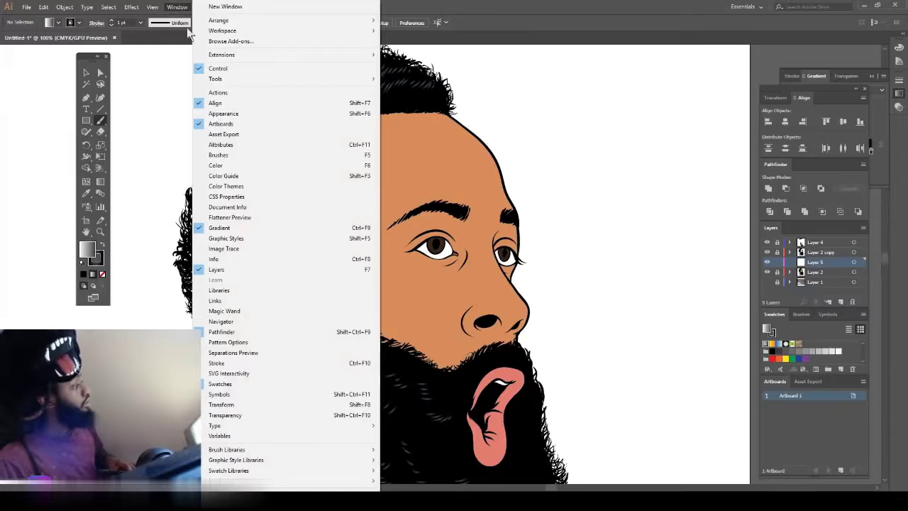
left_click(279, 228)
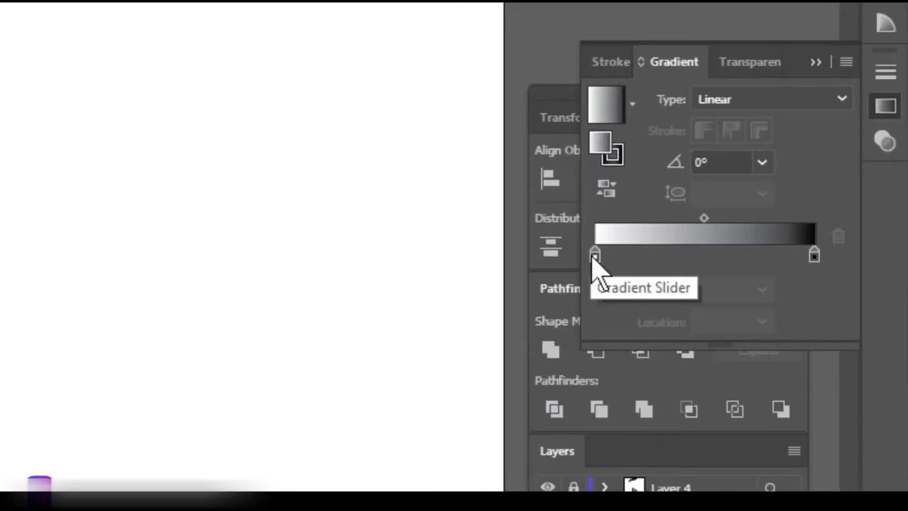
left_click(594, 257)
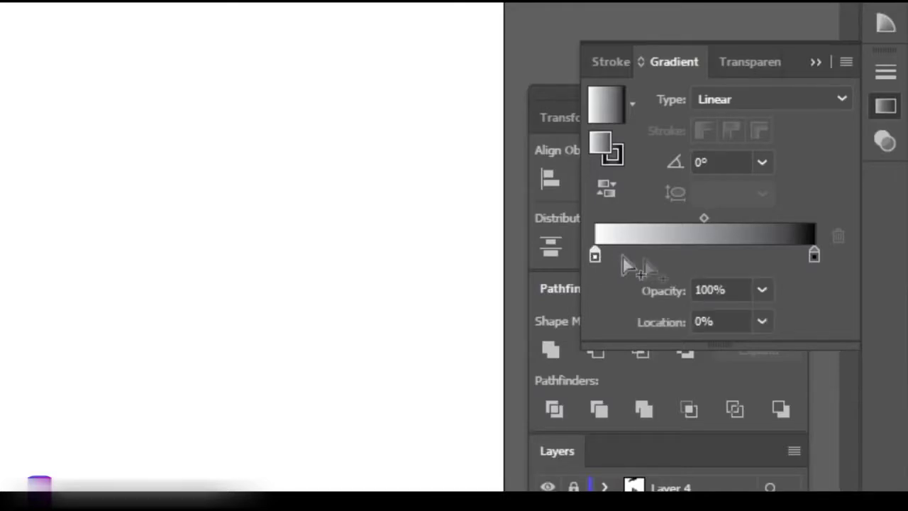
left_click(762, 290)
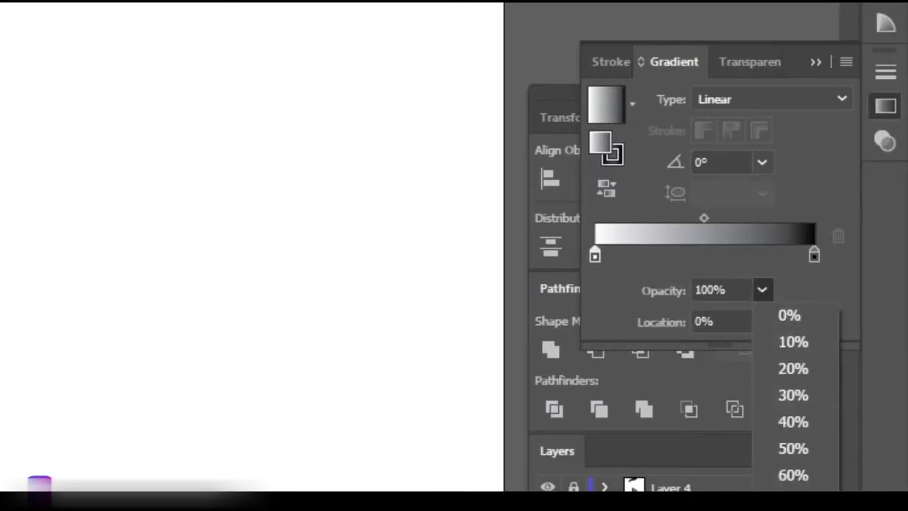
left_click(804, 318)
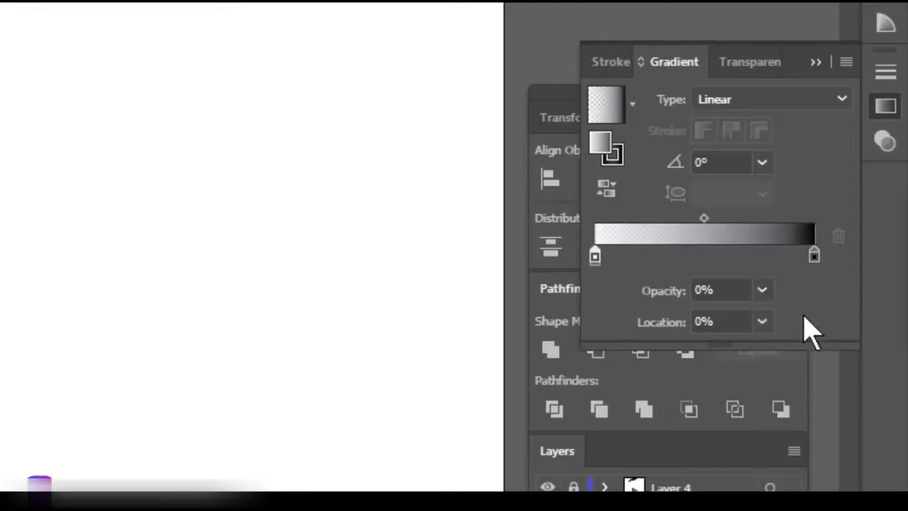
Step: Recolour the gradient's black end stop to a dark brown with C 0, M 66, Y 75, K 100
left_click(814, 257)
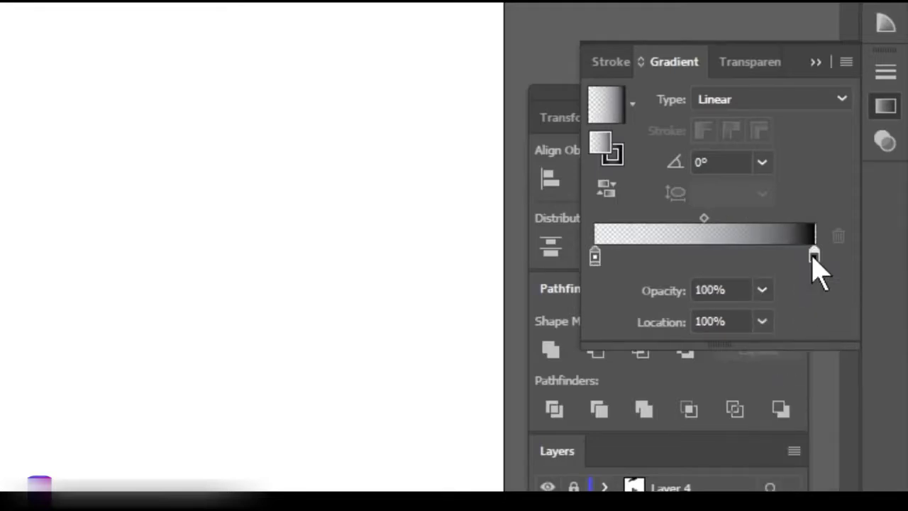
double_click(814, 256)
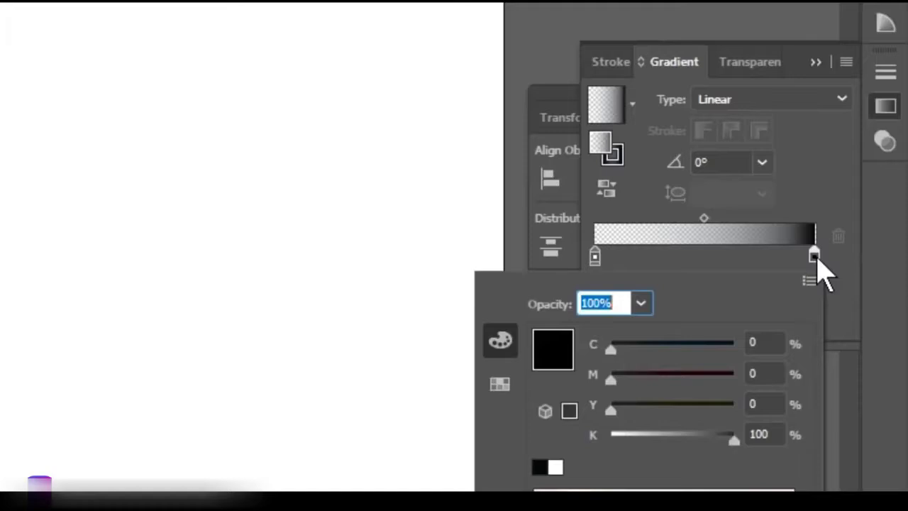
left_click(640, 376)
left_click_drag(642, 381, 649, 377)
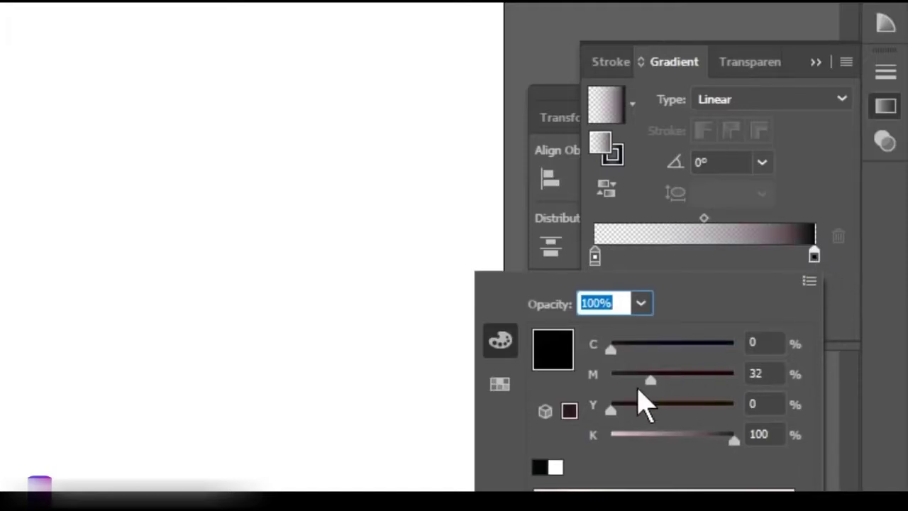
left_click_drag(614, 406, 673, 422)
left_click_drag(653, 378, 673, 379)
mouse_move(630, 346)
left_mouse_down()
mouse_move(640, 346)
mouse_move(627, 349)
left_mouse_up()
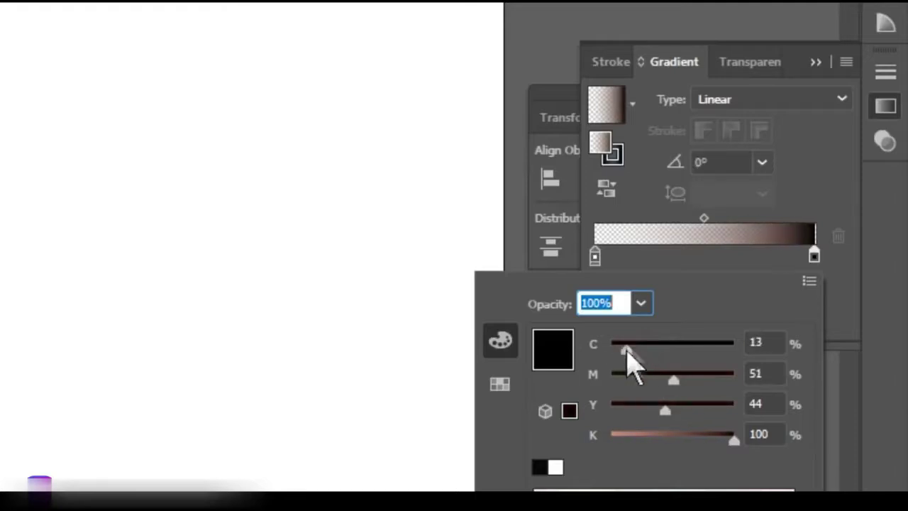
left_click_drag(665, 410, 626, 409)
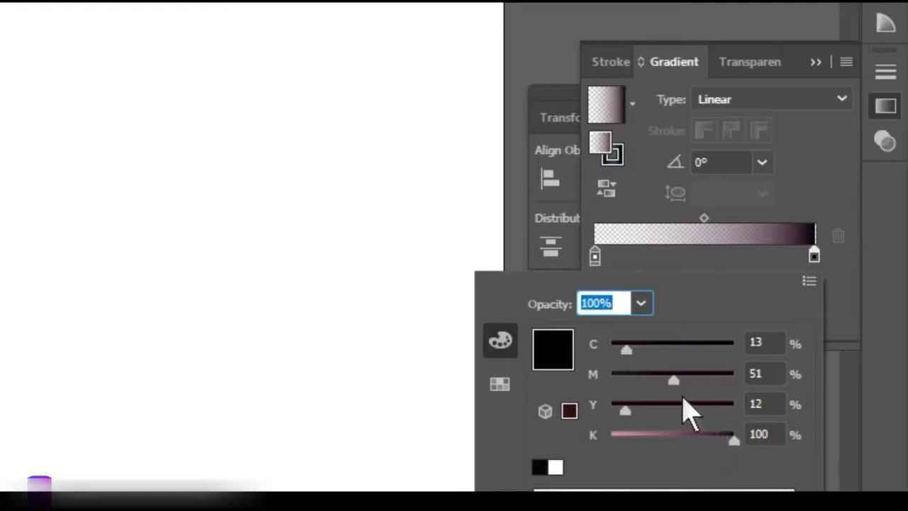
left_click_drag(673, 380, 644, 381)
left_click_drag(625, 410, 685, 414)
left_click_drag(664, 378, 693, 374)
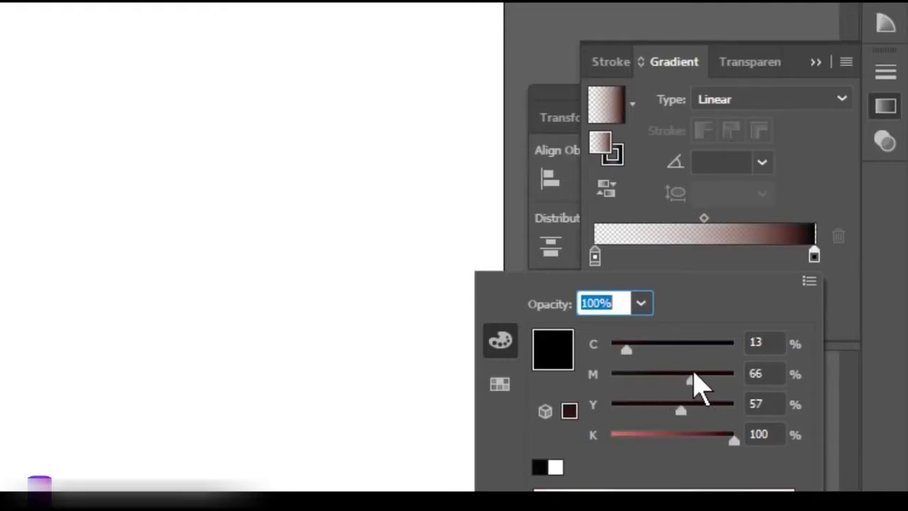
left_click_drag(637, 352, 608, 348)
left_click_drag(679, 409, 704, 409)
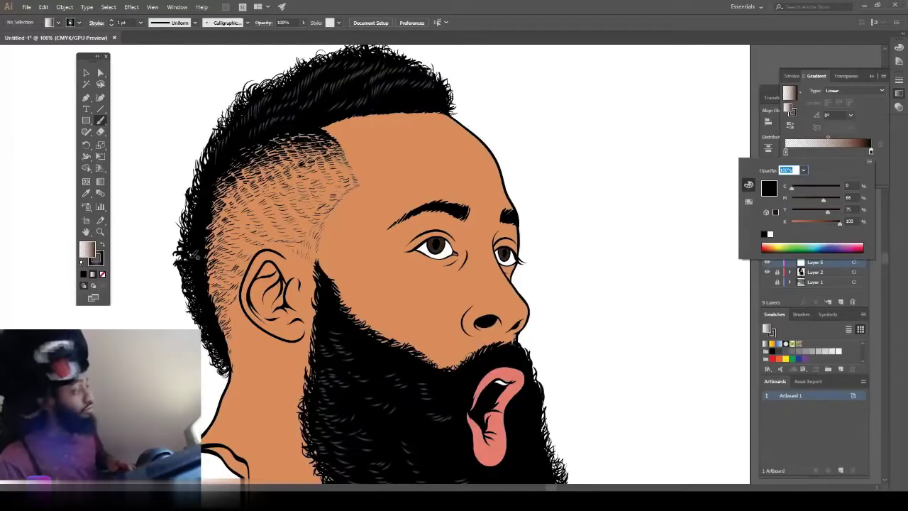
Step: Set the stroke to none and make the transparent-to-brown gradient fill active
left_click(100, 263)
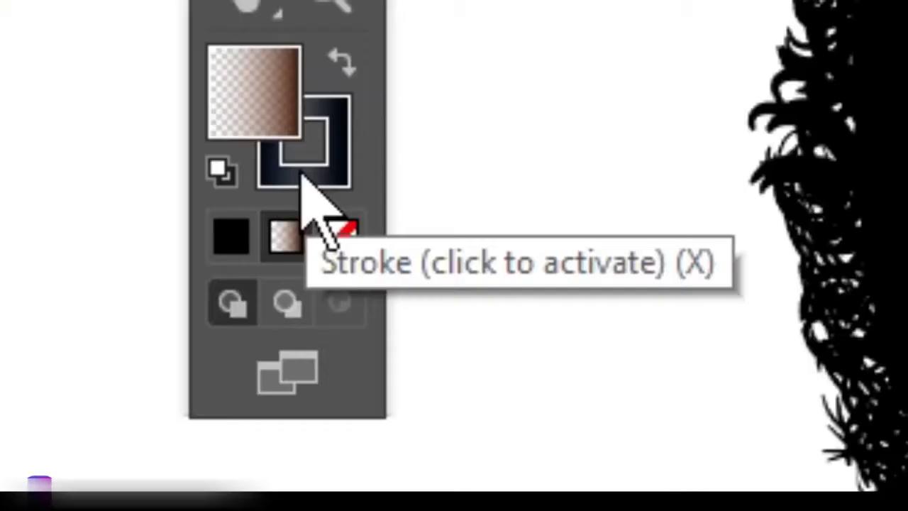
left_click(99, 263)
left_click(341, 238)
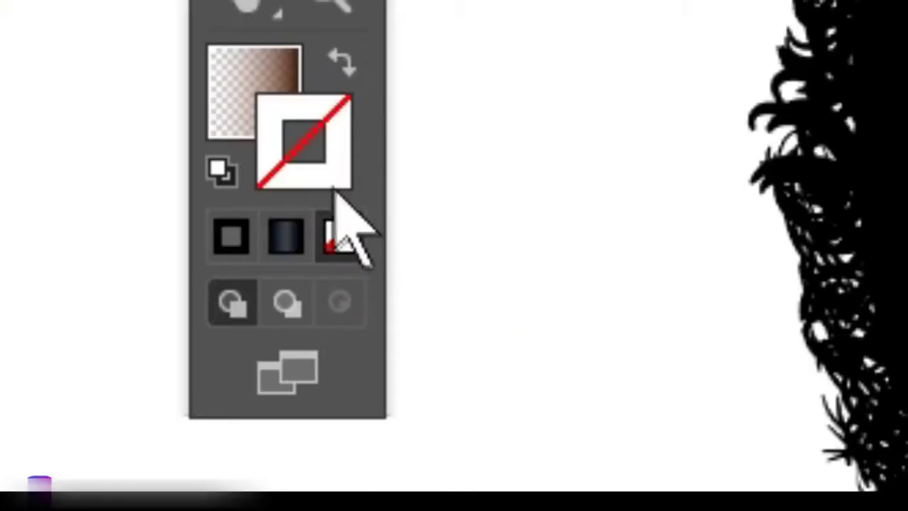
left_click(268, 79)
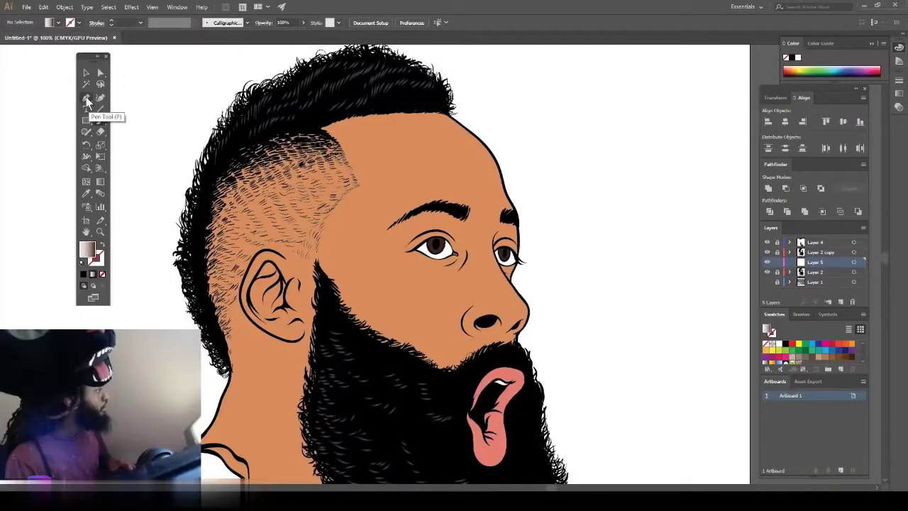
Step: Start a Pen tool gradient shape over the faded side hair, tracing the front hairline from the temple down into the sideburn
left_click(86, 99)
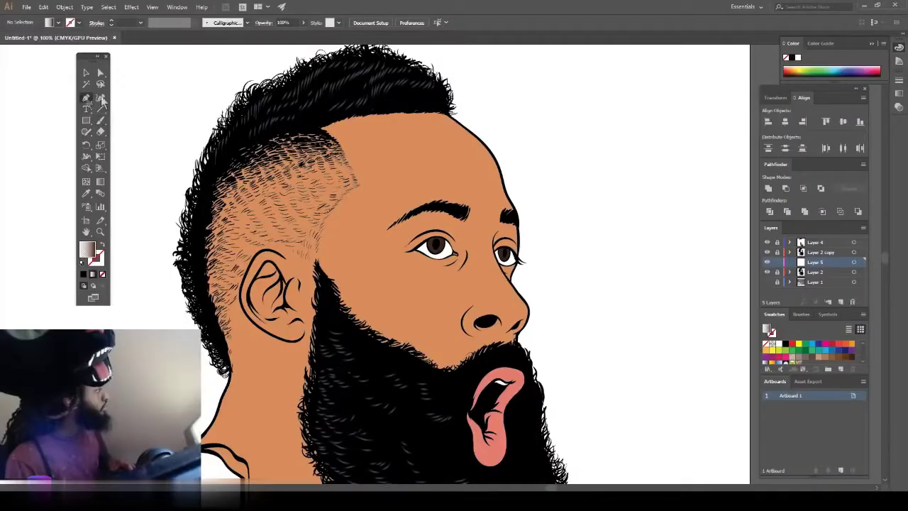
key("ctrl+minus")
key("ctrl+plus")
scroll(343, 252, "up", 3)
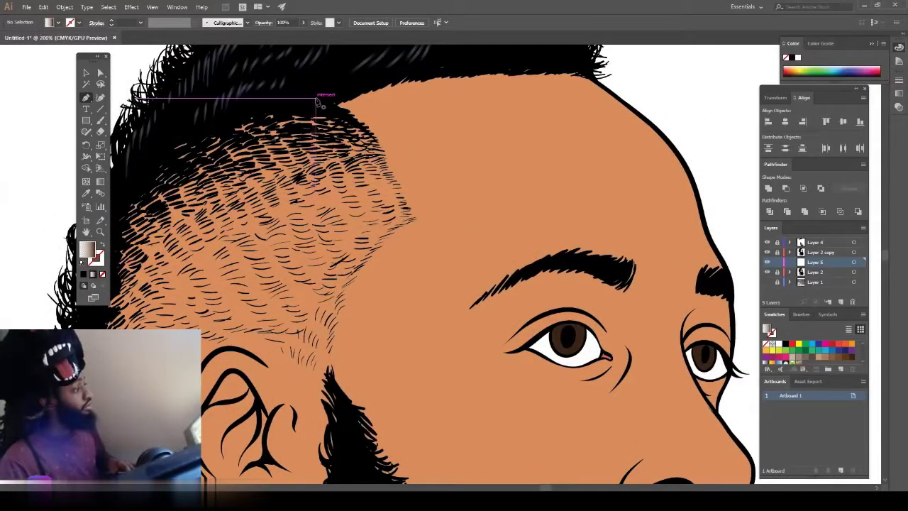
left_click_drag(319, 96, 437, 324)
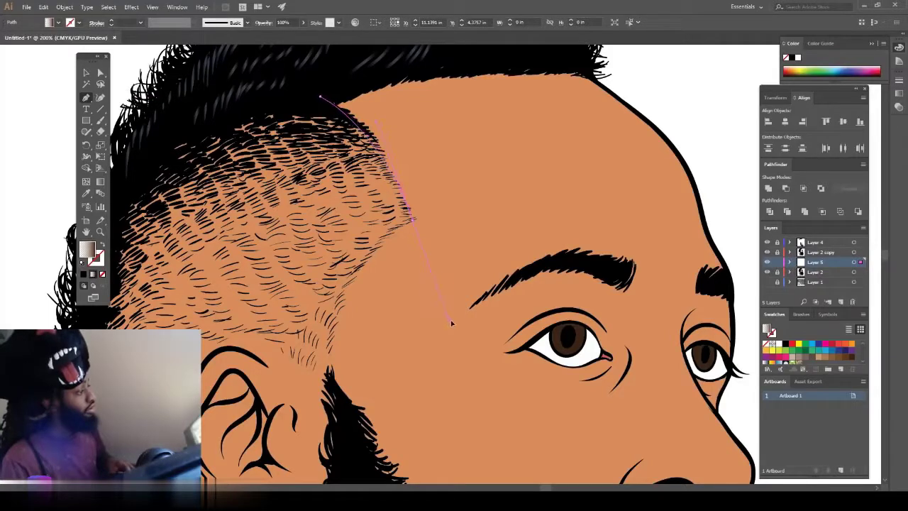
left_click_drag(459, 339, 458, 337)
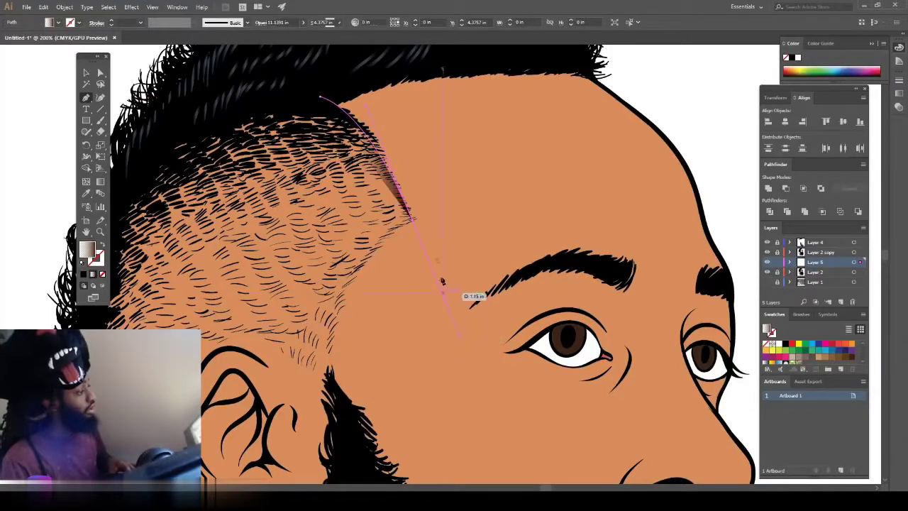
left_click(412, 222)
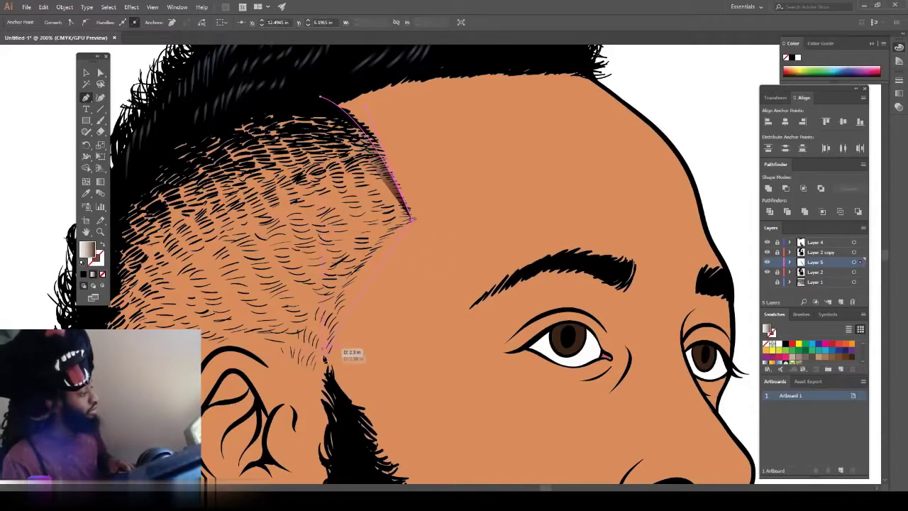
scroll(342, 442, "down", 5)
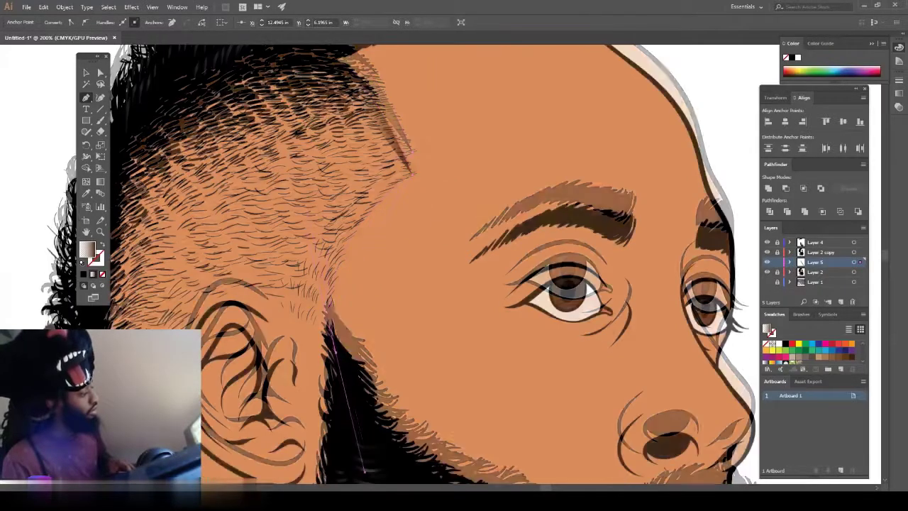
left_click_drag(362, 364, 366, 371)
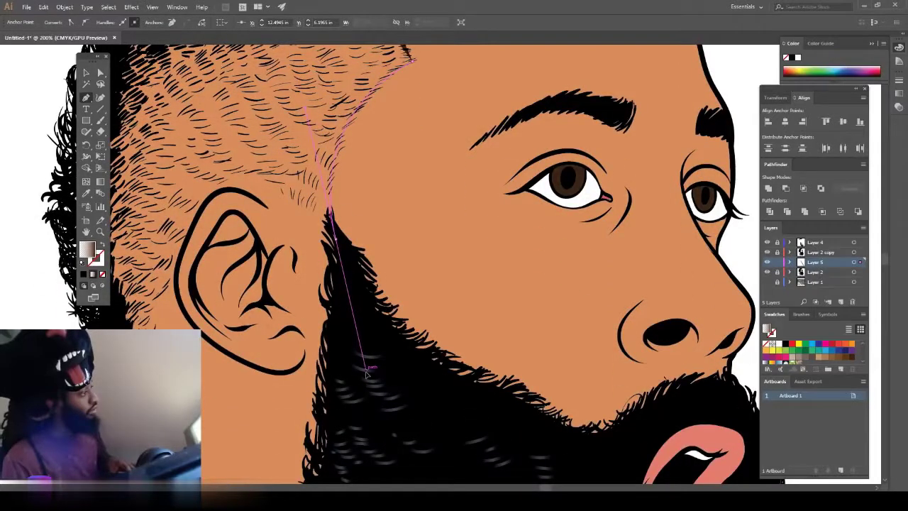
scroll(367, 374, "up", 2)
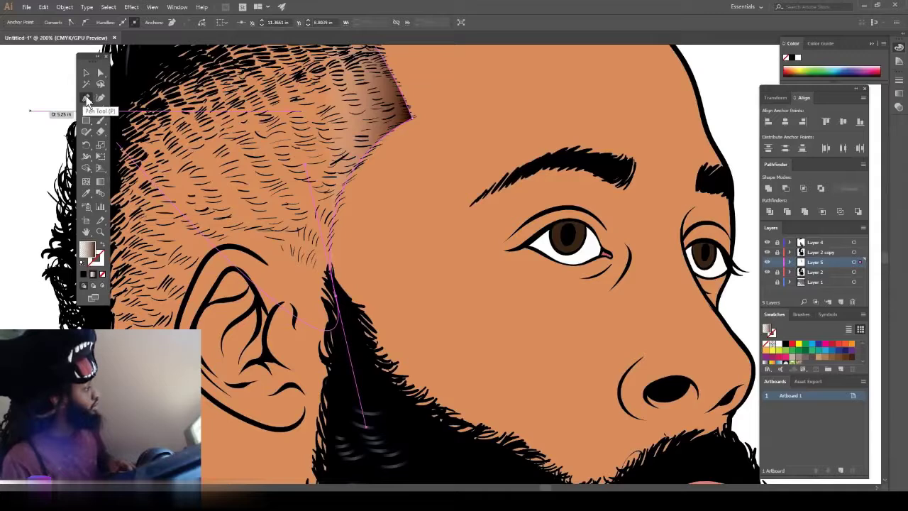
Step: Continue the fade shape's outline from the sideburn over the top of the ear and down behind it
left_click(338, 297)
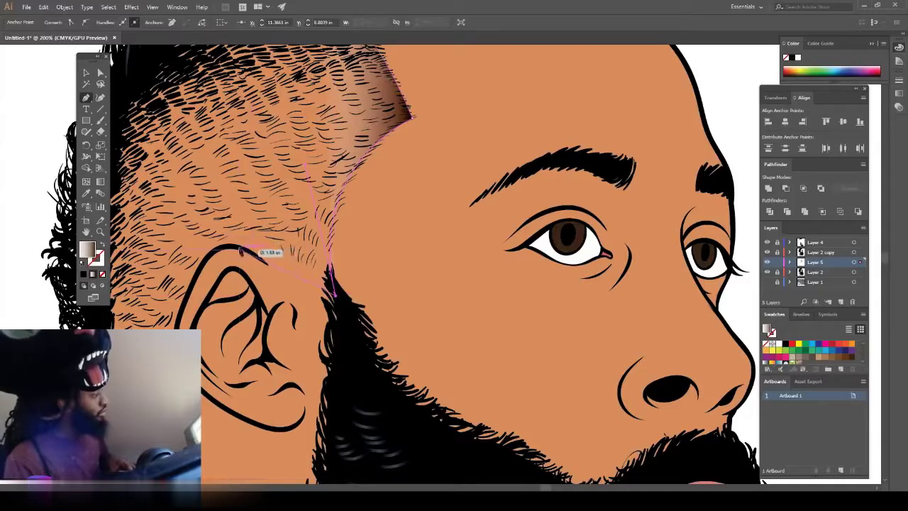
left_click_drag(230, 230, 185, 242)
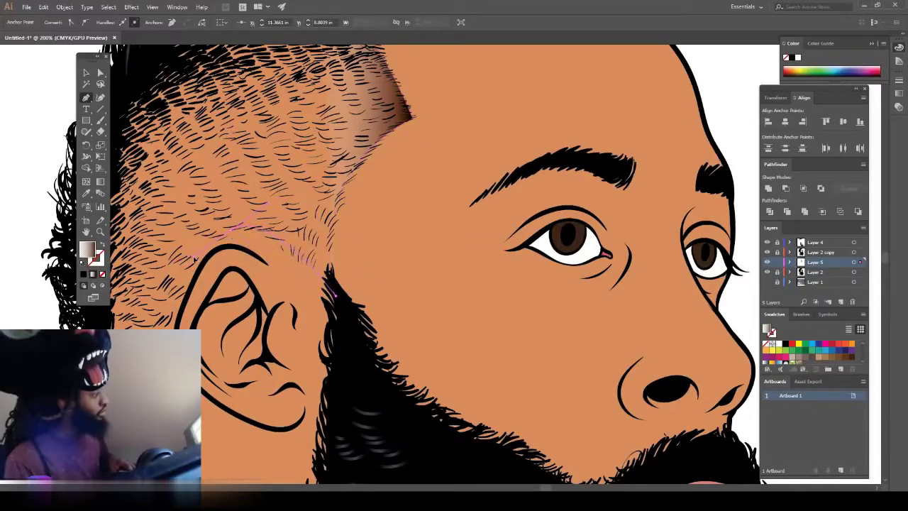
left_click_drag(194, 257, 195, 258)
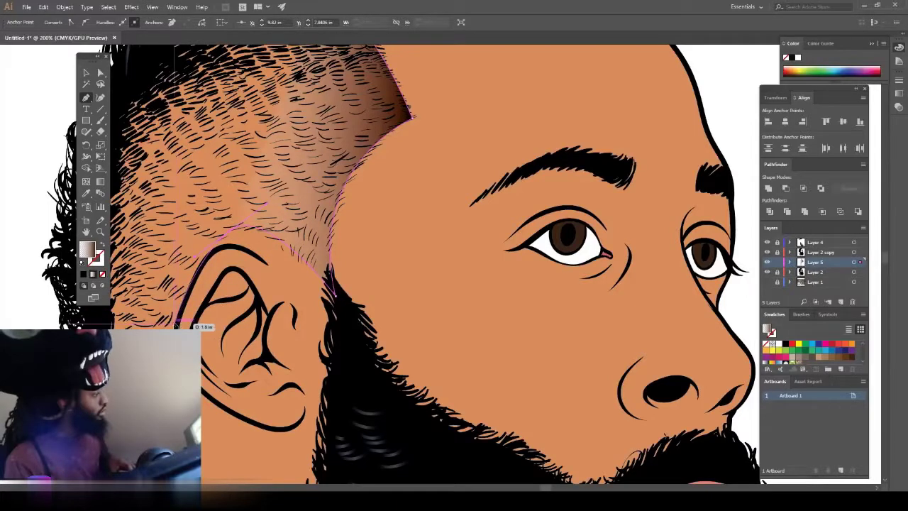
left_click_drag(176, 324, 164, 371)
scroll(170, 355, "down", 2)
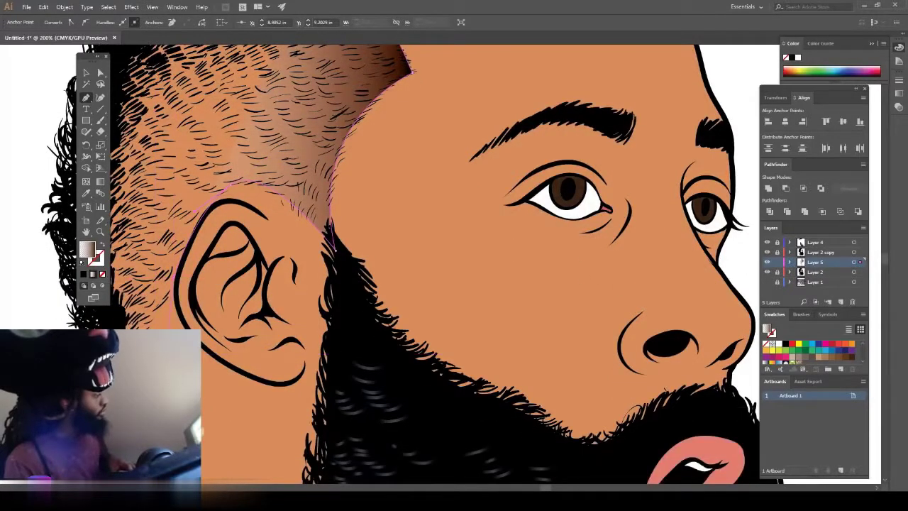
key("ctrl+h")
key("ctrl+h")
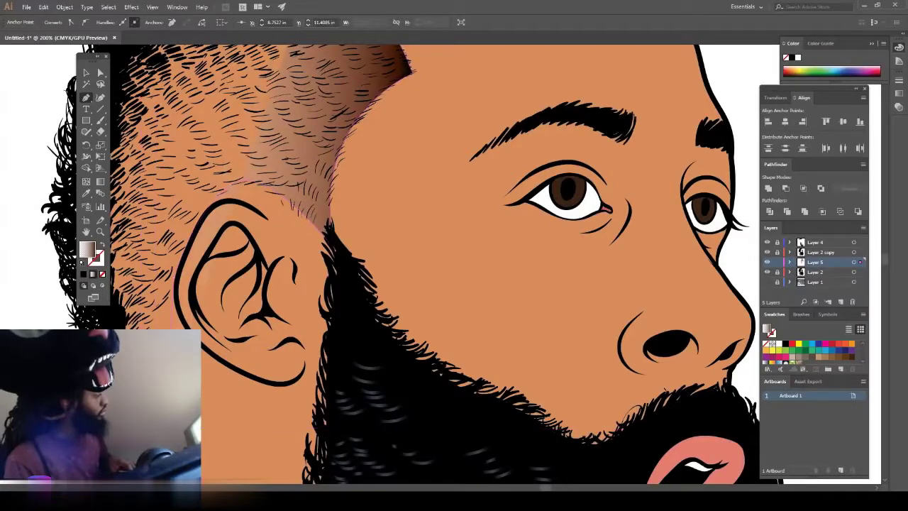
Step: Complete and close the fade shape by tracing from the nape up inside the black hair to the starting point at the temple
scroll(426, 262, "up", 3)
key("ctrl+minus")
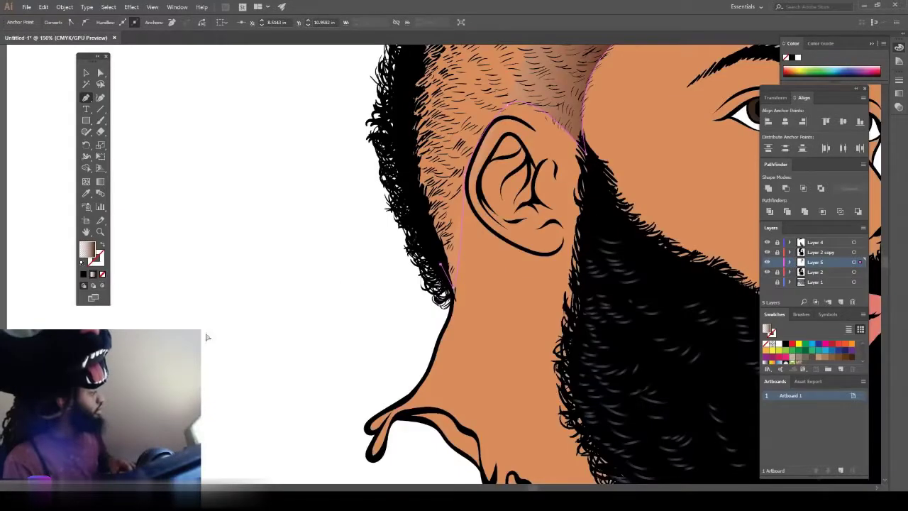
scroll(466, 227, "up", 4)
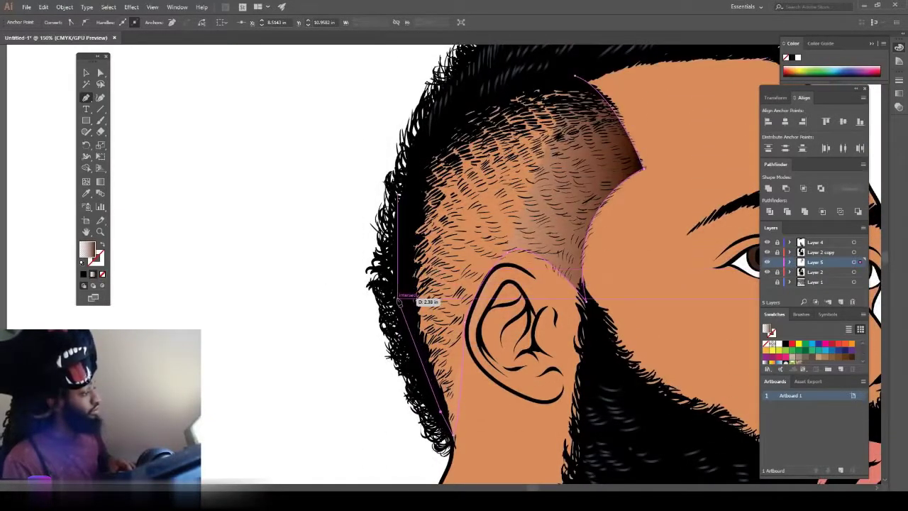
left_click(397, 298)
left_click(411, 191)
left_click(454, 111)
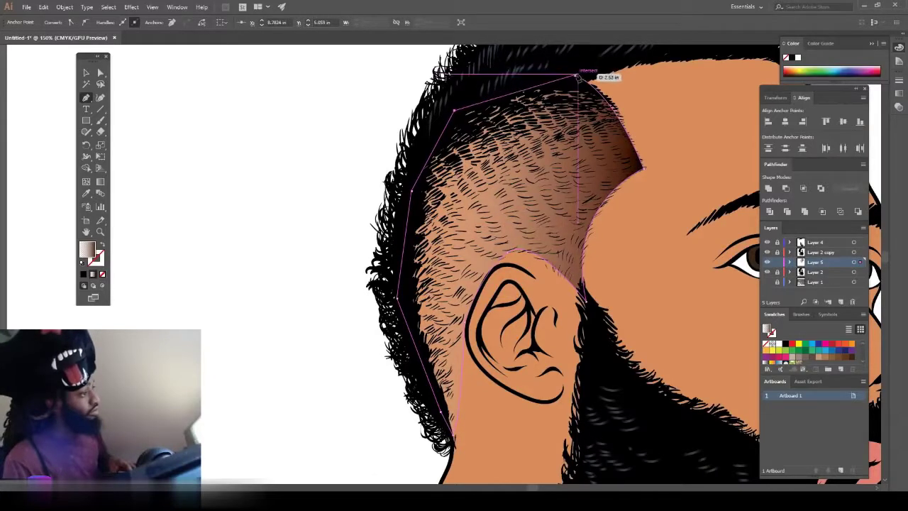
left_click(574, 75)
key("ctrl+minus")
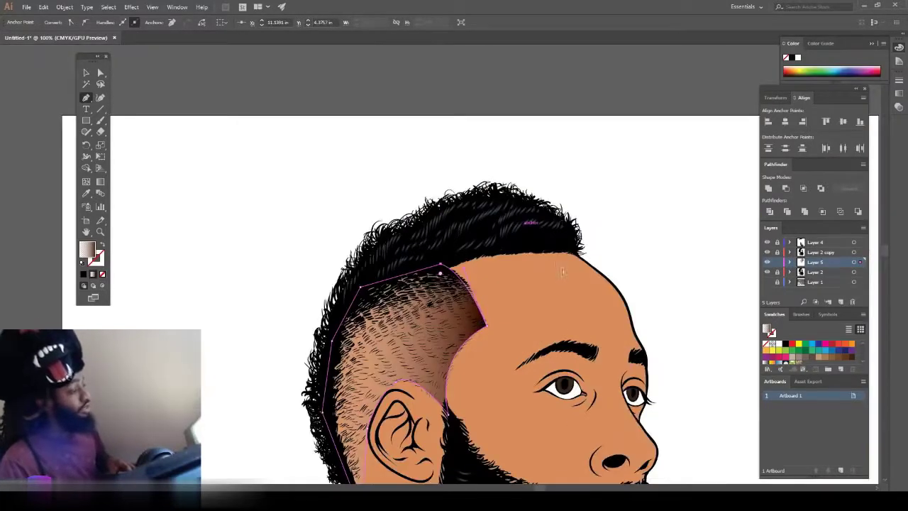
scroll(556, 262, "right", 3)
scroll(557, 262, "down", 2)
scroll(557, 266, "down", 2)
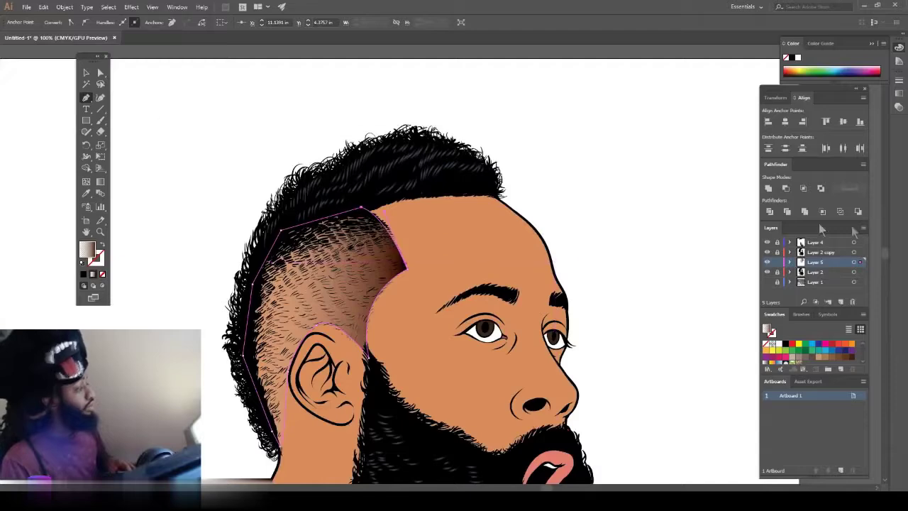
Step: Adjust the fade shape's gradient by moving its transparent stop inward and its midpoint to 29.05%, and deselect the shape
left_click(175, 7)
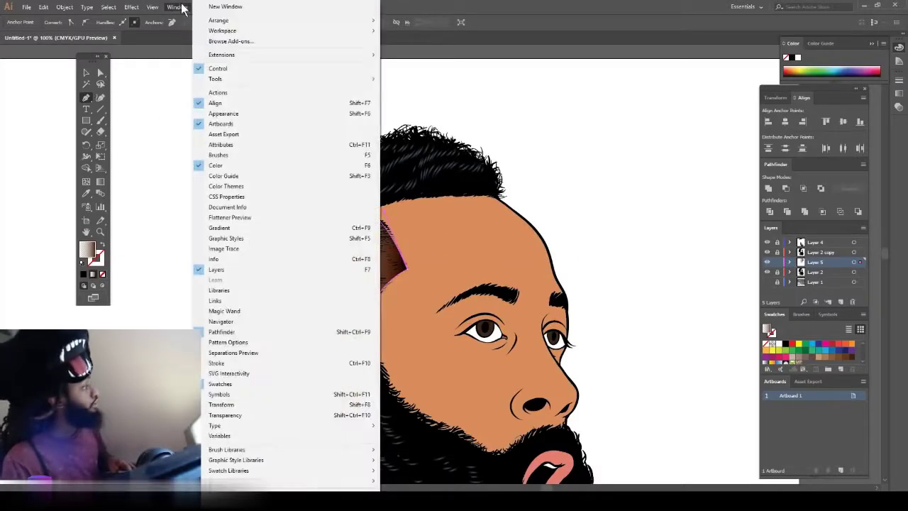
left_click(252, 228)
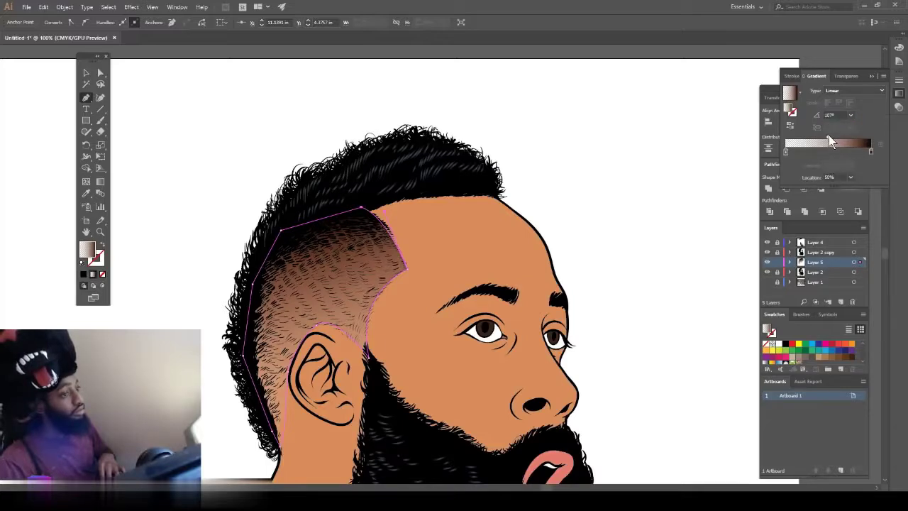
left_click_drag(829, 136, 813, 136)
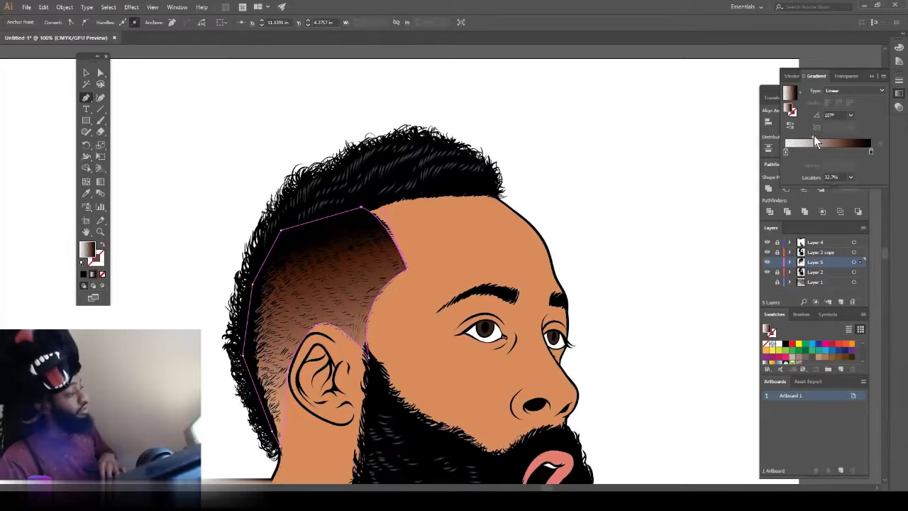
left_click_drag(813, 135, 816, 134)
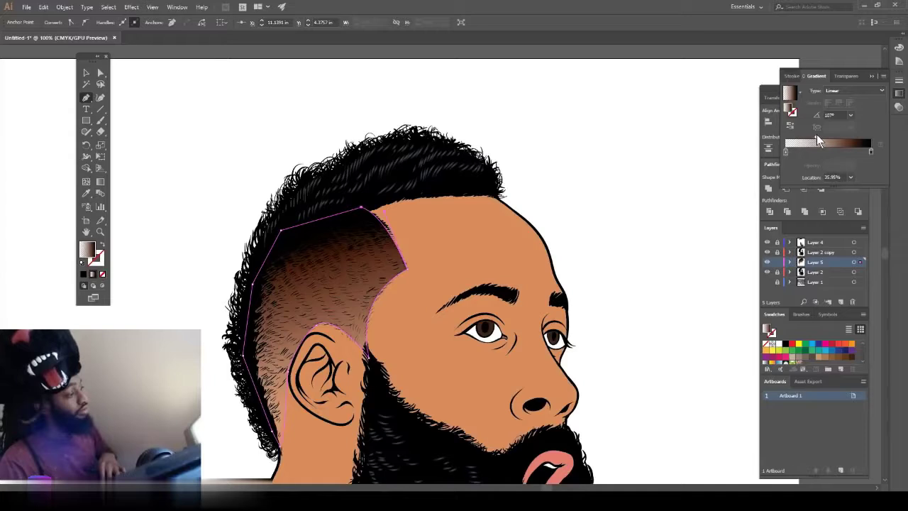
left_click_drag(784, 150, 804, 151)
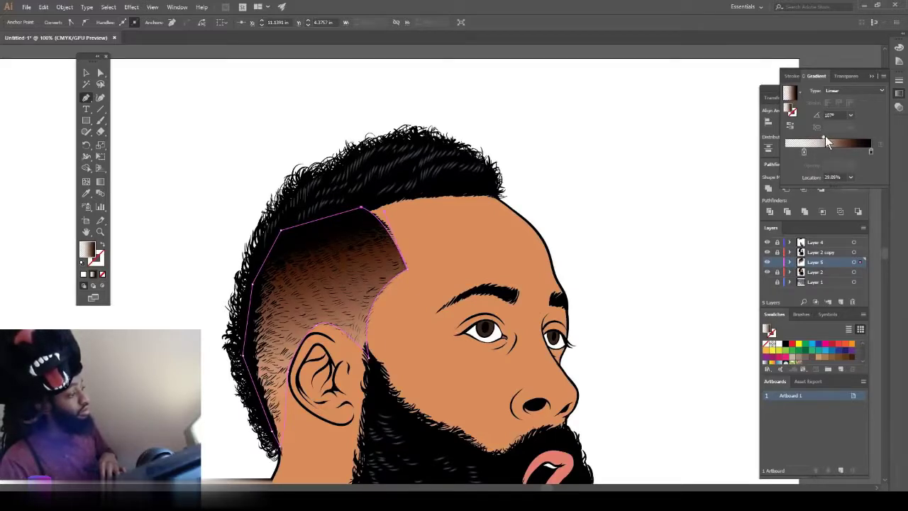
left_click(85, 72)
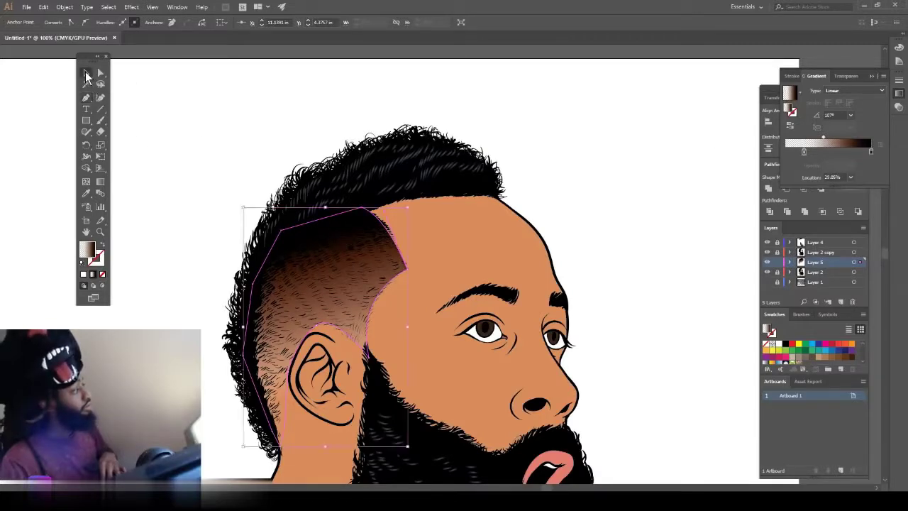
left_click(243, 87)
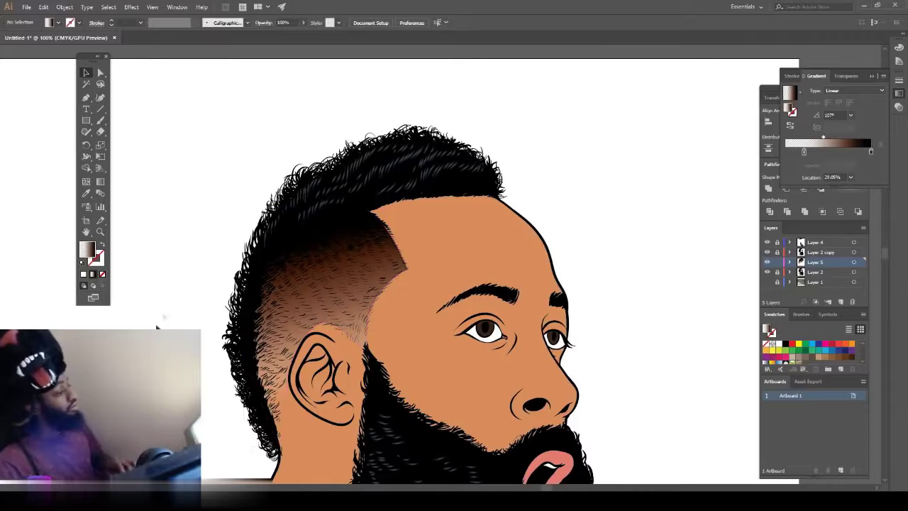
Step: Examine the gradient fade on the side of the head both close up and at full-portrait scale
key("ctrl+minus")
key("ctrl+minus")
key("ctrl+minus")
key("ctrl+plus")
key("ctrl+plus")
key("ctrl+plus")
key("ctrl+plus")
key("ctrl+plus")
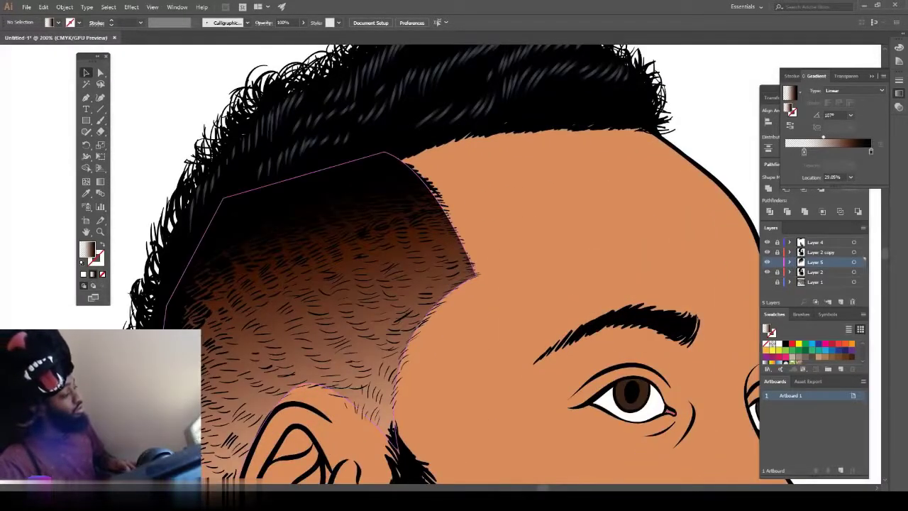
key("ctrl+minus")
key("ctrl+minus")
key("ctrl+minus")
key("ctrl+plus")
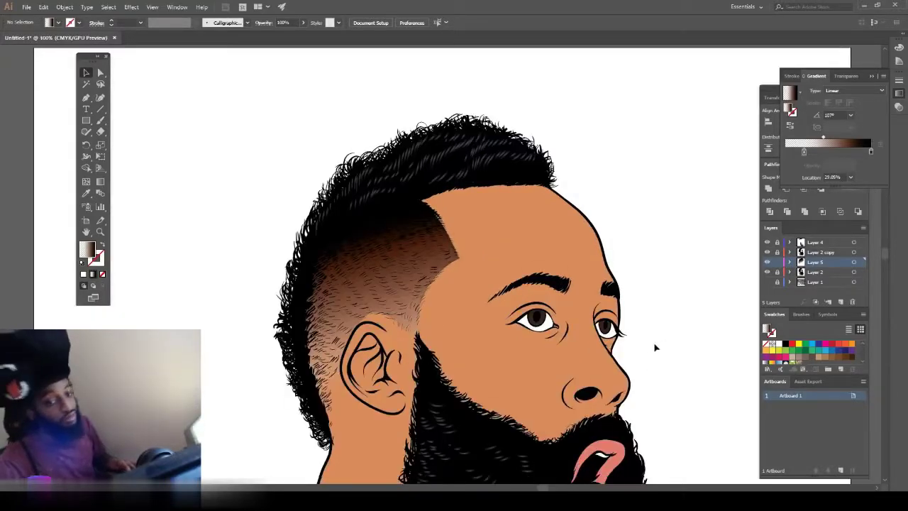
key("ctrl+minus")
key("ctrl+plus")
key("ctrl+plus")
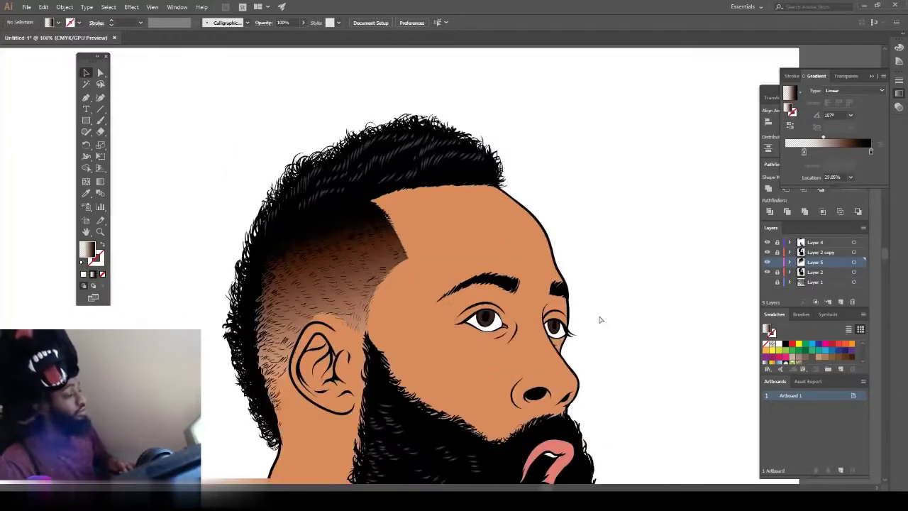
key("ctrl+minus")
key("ctrl+minus")
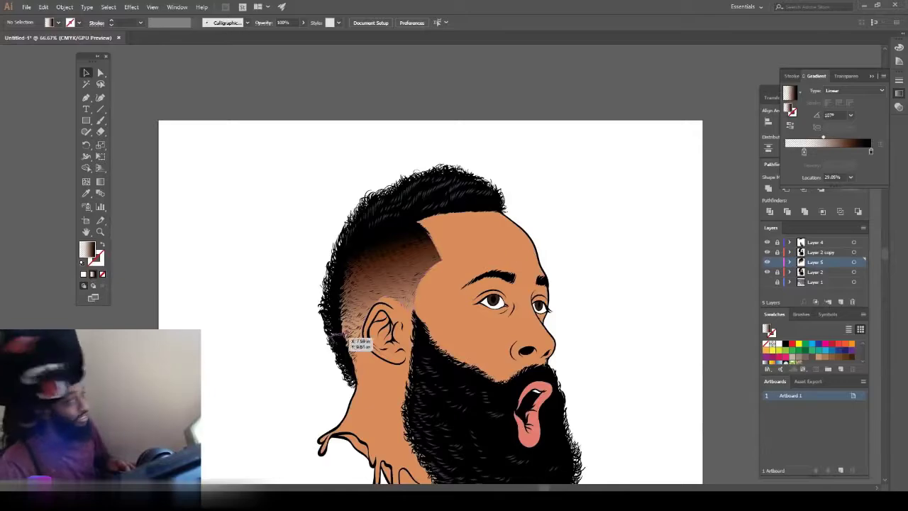
key("ctrl+plus")
key("ctrl+plus")
key("ctrl+plus")
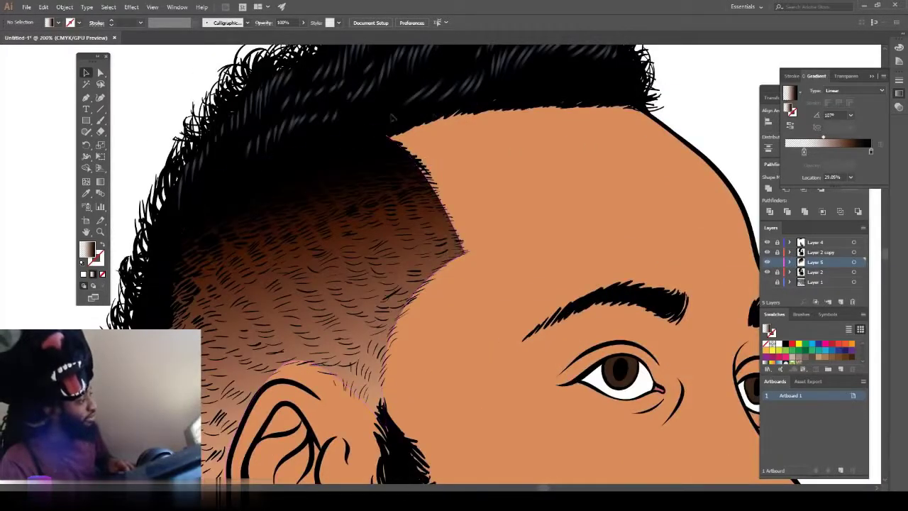
key("ctrl+minus")
key("ctrl+minus")
key("ctrl+minus")
key("ctrl+minus")
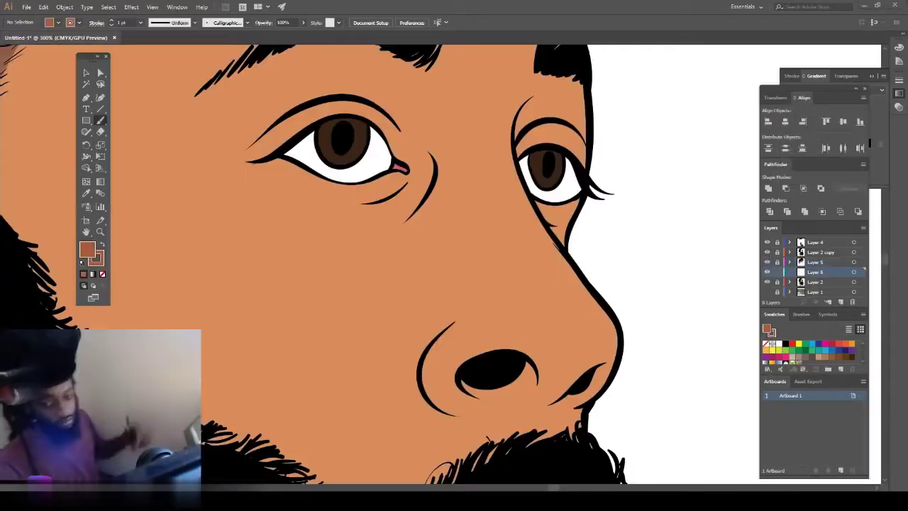
Step: Paint brown shadow strokes around the nostrils and under the nose on Layer 6, increasing the brush's stroke weight to 3 pt
mouse_move(426, 367)
left_mouse_down()
mouse_move(568, 342)
mouse_move(599, 312)
mouse_move(560, 402)
mouse_move(600, 383)
mouse_move(608, 320)
mouse_move(550, 394)
left_mouse_up()
key("bracketright")
key("bracketright")
mouse_move(426, 383)
left_mouse_down()
mouse_move(581, 400)
mouse_move(595, 367)
left_mouse_up()
Step: Paint brown shadows around the inner corners of both eyes and fill the area between the eyebrows at the nose bridge
key("ctrl+minus")
key("ctrl+minus")
key("ctrl+minus")
key("ctrl+plus")
key("ctrl+plus")
key("ctrl+plus")
scroll(441, 264, "up", 3)
left_click_drag(517, 278, 567, 250)
left_click_drag(517, 259, 578, 205)
left_click_drag(437, 174, 533, 172)
mouse_move(344, 148)
left_mouse_down()
mouse_move(347, 220)
mouse_move(398, 278)
mouse_move(510, 319)
left_mouse_up()
left_click_drag(376, 213, 510, 181)
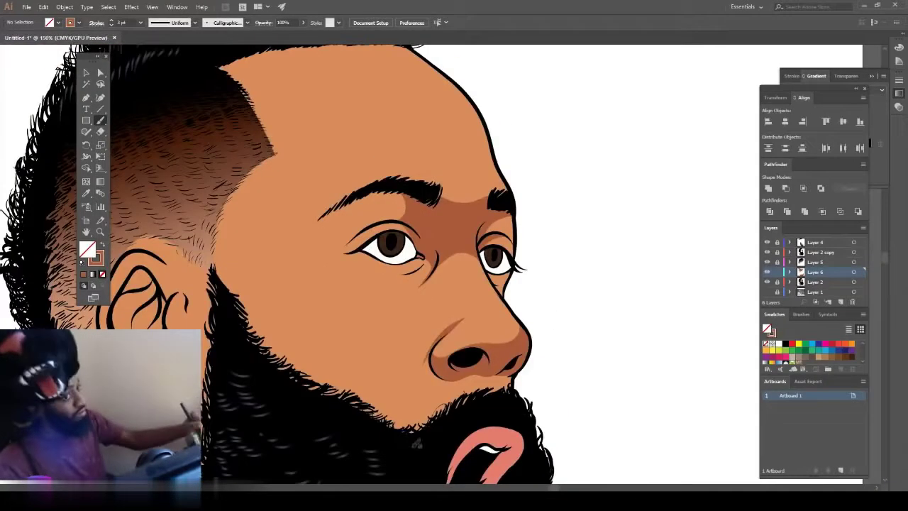
Step: Outline a brown shadow area around the cheek, above the eyebrow, across the forehead and along the front hairline
mouse_move(411, 433)
left_mouse_down()
mouse_move(275, 284)
mouse_move(365, 278)
left_mouse_up()
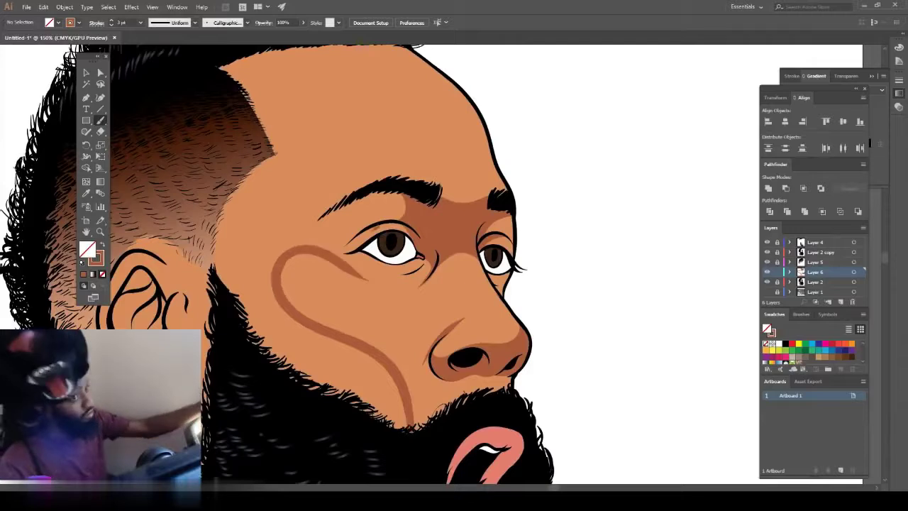
left_click_drag(359, 195, 383, 145)
mouse_move(410, 145)
left_mouse_down()
mouse_move(312, 94)
mouse_move(220, 66)
left_mouse_up()
mouse_move(221, 67)
left_mouse_down()
mouse_move(279, 163)
mouse_move(225, 222)
mouse_move(223, 282)
left_mouse_up()
Step: Set the brush stroke weight to 4 pt and fill in the outlined cheek, temple and forehead shadow area
left_click(140, 22)
left_click(149, 97)
mouse_move(397, 419)
left_mouse_down()
mouse_move(315, 343)
mouse_move(273, 263)
mouse_move(245, 341)
mouse_move(340, 132)
mouse_move(249, 85)
left_mouse_up()
Step: Add brown shadow strokes beneath the near eye and beneath the far eye
key("ctrl+minus")
key("ctrl+minus")
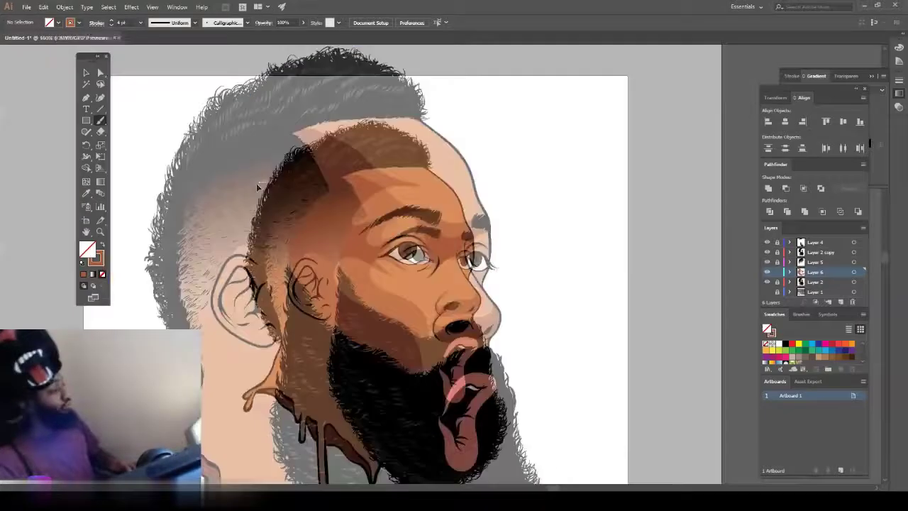
key("ctrl+plus")
key("ctrl+plus")
key("ctrl+plus")
left_click_drag(334, 266, 420, 270)
left_click_drag(508, 285, 526, 297)
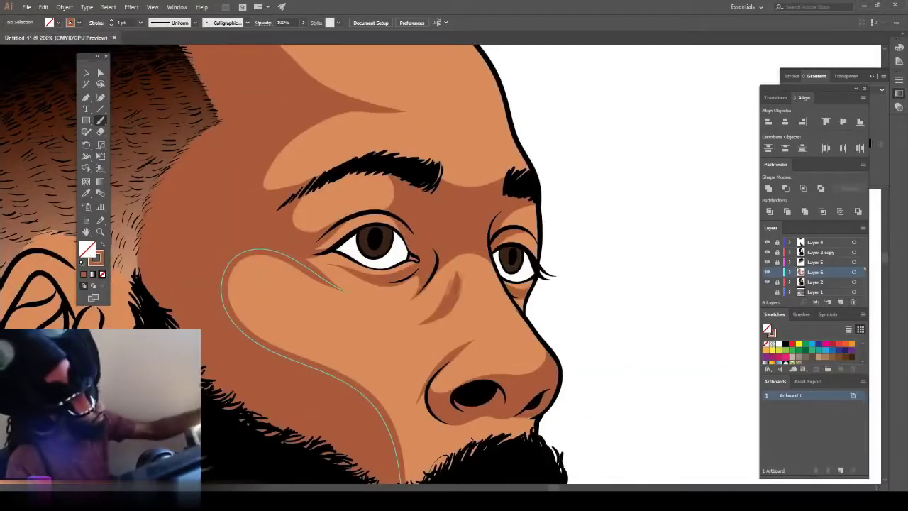
Step: Extend the brown shadow along the side of the nose bridge between the eyes
left_click_drag(447, 304, 469, 255)
key("ctrl+minus")
key("ctrl+minus")
key("ctrl+minus")
left_click_drag(608, 373, 671, 316)
key("ctrl+plus")
key("ctrl+plus")
Step: Outline brown shadow shapes down the neck, including a tapering streak toward the dripping lower edge
left_click_drag(415, 388, 403, 425)
mouse_move(311, 387)
left_mouse_down()
mouse_move(309, 349)
mouse_move(338, 266)
left_mouse_up()
mouse_move(321, 328)
left_mouse_down()
mouse_move(402, 391)
mouse_move(323, 282)
left_mouse_up()
key("ctrl+minus")
key("ctrl+minus")
key("ctrl+minus")
left_click_drag(260, 414, 306, 420)
key("ctrl+plus")
key("ctrl+plus")
key("ctrl+plus")
key("ctrl+plus")
Step: Fill in the brown neck shadow along the lower edge of the beard
left_click_drag(462, 307, 346, 160)
left_click_drag(328, 224, 451, 355)
key("ctrl+minus")
key("ctrl+minus")
key("ctrl+plus")
mouse_move(451, 298)
left_mouse_down()
mouse_move(452, 388)
mouse_move(440, 343)
left_mouse_up()
key("ctrl+z")
key("ctrl+z")
left_click_drag(364, 311, 427, 415)
left_click_drag(427, 415, 453, 351)
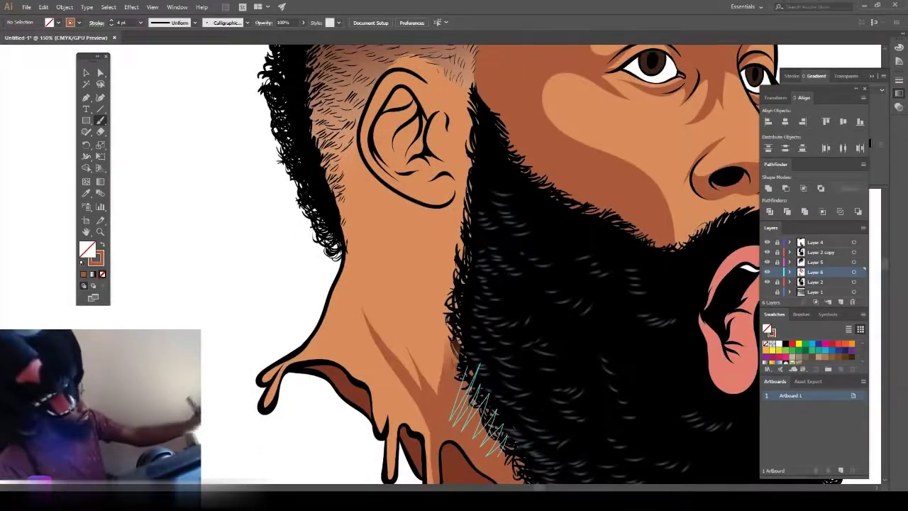
Step: Paint brown shadows inside the ear folds and on the skin behind the ear
key("ctrl+minus")
key("ctrl+minus")
key("ctrl+minus")
key("ctrl+plus")
key("ctrl+plus")
key("ctrl+plus")
key("ctrl+plus")
key("ctrl+plus")
key("ctrl+plus")
left_click_drag(376, 252, 588, 333)
left_click_drag(348, 120, 546, 339)
left_click_drag(496, 177, 416, 343)
mouse_move(431, 249)
left_mouse_down()
mouse_move(395, 397)
mouse_move(404, 340)
left_mouse_up()
left_click_drag(341, 233, 411, 206)
left_click_drag(432, 443, 333, 238)
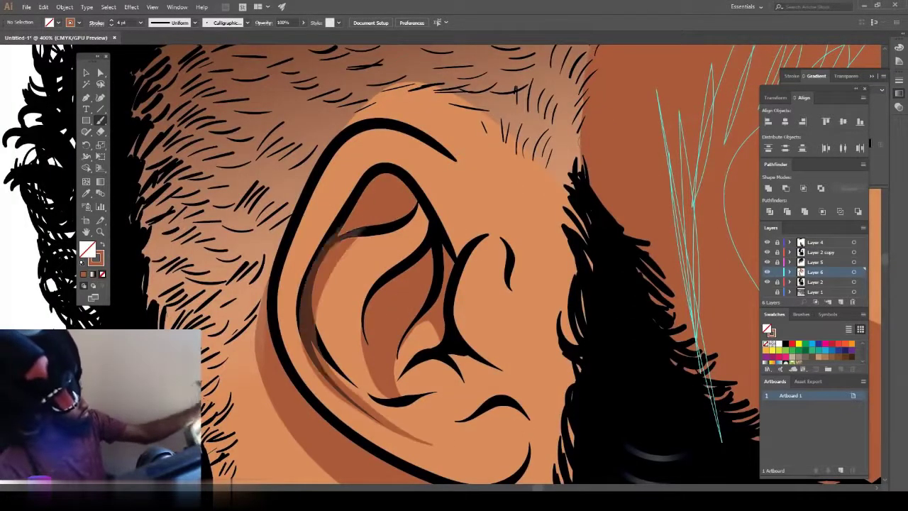
Step: Add brown shadows at the ear's upper front edge, beside the ear opening and around the earlobe
left_click_drag(512, 373, 451, 298)
left_click_drag(502, 242, 457, 252)
left_click_drag(518, 405, 430, 421)
mouse_move(464, 377)
left_mouse_down()
mouse_move(430, 348)
mouse_move(401, 372)
left_mouse_up()
key("ctrl+minus")
mouse_move(470, 234)
left_mouse_down()
mouse_move(388, 163)
mouse_move(347, 207)
left_mouse_up()
left_click_drag(418, 167, 485, 216)
key("ctrl+minus")
key("ctrl+plus")
left_click_drag(417, 278, 443, 333)
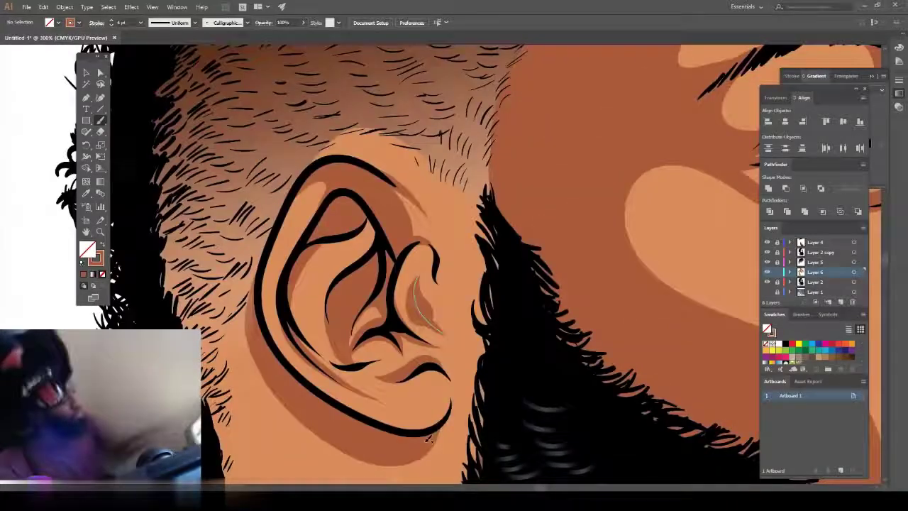
Step: Set the brush stroke colour to a muted greyish purple for shading the whites of the eyes
scroll(428, 440, "down", 2)
scroll(440, 177, "up", 2)
scroll(497, 248, "up", 1)
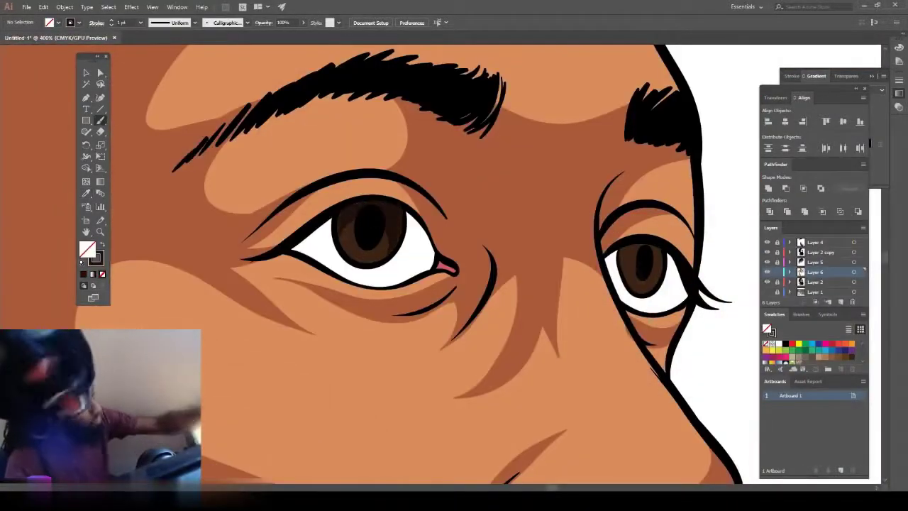
mouse_move(454, 177)
left_mouse_down()
mouse_move(453, 317)
mouse_move(452, 265)
left_mouse_up()
double_click(96, 258)
left_click(658, 304)
left_click_drag(734, 359, 736, 284)
left_click(822, 250)
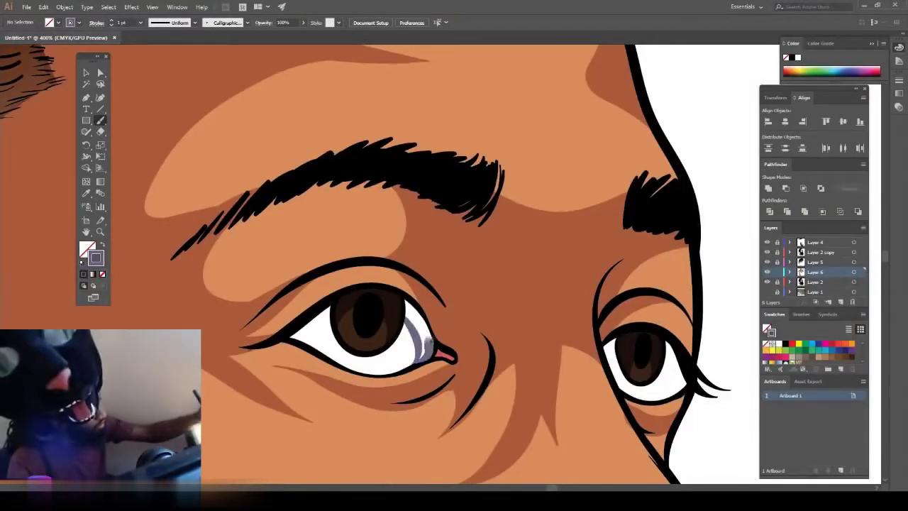
Step: Paint greyish-purple shadows in the corners of the whites of both eyes
mouse_move(614, 350)
left_mouse_down()
mouse_move(608, 365)
mouse_move(330, 207)
left_mouse_up()
key("ctrl+equal")
key("ctrl+equal")
left_click_drag(504, 348, 519, 298)
left_click_drag(623, 345, 666, 390)
left_click_drag(624, 312, 664, 383)
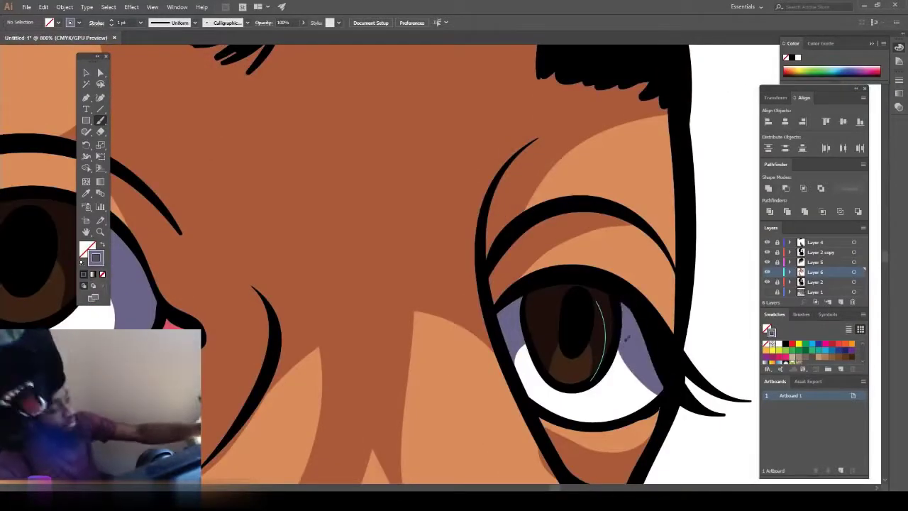
Step: Sample the pink of the mouth, darken it to a deep red, and make it the brush stroke colour
key("ctrl+minus")
key("ctrl+minus")
key("ctrl+minus")
key("ctrl+minus")
key("ctrl+minus")
key("ctrl+minus")
key("ctrl+minus")
key("ctrl+minus")
left_click_drag(583, 454, 583, 412)
scroll(436, 305, "up", 5)
left_click(511, 288)
double_click(88, 250)
left_click(674, 304)
left_click(821, 249)
key("b")
key("shift+x")
Step: Paint deep red shadows along the inner edges of the lips and in the folds of the tongue
mouse_move(499, 425)
left_mouse_down()
mouse_move(567, 262)
mouse_move(390, 362)
mouse_move(528, 287)
mouse_move(468, 408)
mouse_move(546, 298)
left_mouse_up()
key("ctrl+minus")
key("ctrl+minus")
key("ctrl+minus")
key("ctrl+minus")
key("ctrl+minus")
key("ctrl+minus")
scroll(444, 283, "up", 6)
left_click_drag(413, 394, 444, 428)
mouse_move(414, 370)
left_mouse_down()
mouse_move(464, 406)
mouse_move(429, 407)
left_mouse_up()
left_click_drag(470, 306, 406, 376)
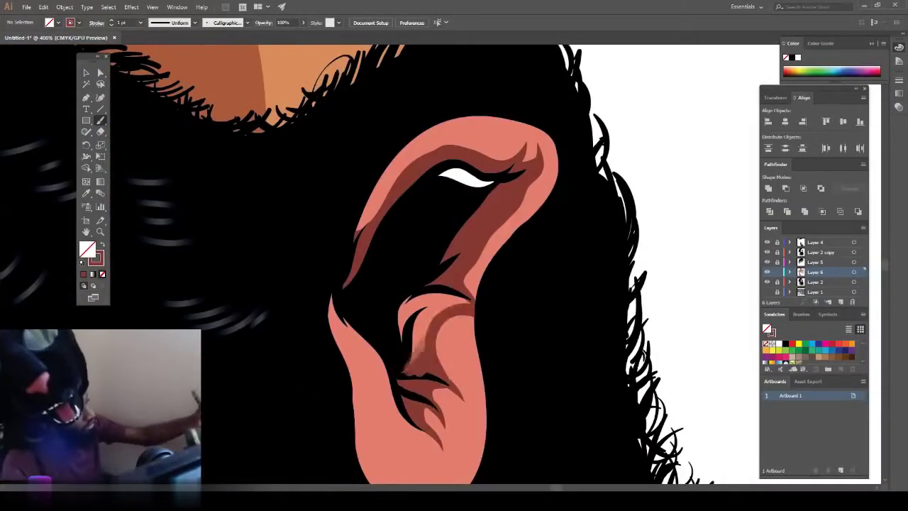
left_click_drag(426, 298, 404, 369)
Step: Lock Layer 6 and add a new layer above it for the skin highlights
key("ctrl+minus")
key("ctrl+minus")
key("ctrl+minus")
key("ctrl+minus")
left_click(777, 271)
left_click(840, 302)
Step: Sample the forehead skin tone and lighten it to a pale peach for brushing highlights
key("i")
left_click(433, 128)
double_click(87, 250)
left_click(654, 251)
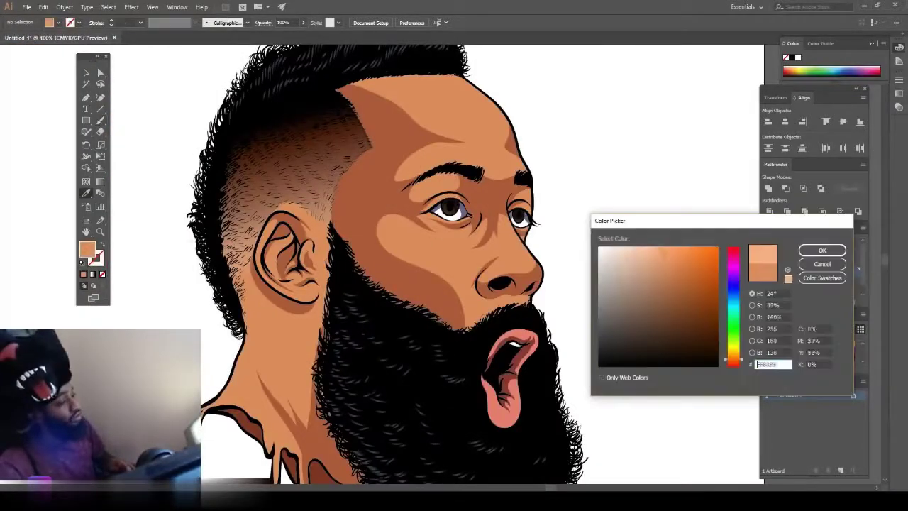
left_click(821, 250)
left_click(101, 122)
Step: Set the brush stroke weight to 4 pt and paint peach highlights on the forehead and above the eyebrow
scroll(493, 269, "up", 2)
left_click_drag(390, 281, 536, 293)
key("ctrl+z")
left_click(139, 22)
left_click(157, 95)
left_click_drag(368, 284, 536, 291)
mouse_move(499, 255)
left_mouse_down()
mouse_move(494, 235)
mouse_move(522, 277)
left_mouse_up()
left_click_drag(383, 139, 477, 219)
Step: Paint peach highlights on the upper eyelid, the nose and the cheek below the near eye
key("ctrl+minus")
key("ctrl+minus")
key("ctrl+minus")
key("ctrl+minus")
scroll(465, 312, "up", 4)
left_click_drag(365, 174, 325, 195)
left_click_drag(516, 333, 483, 264)
left_click_drag(271, 264, 419, 346)
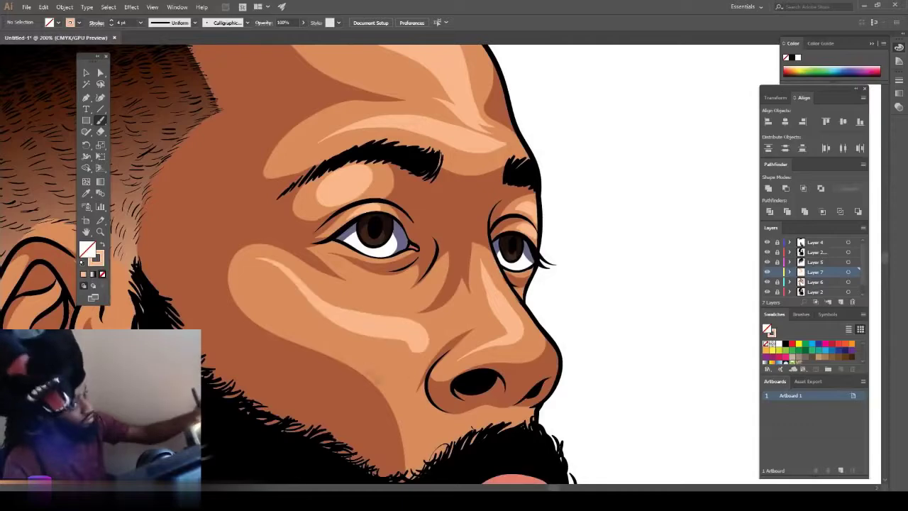
scroll(402, 322, "down", 3)
scroll(403, 323, "up", 3)
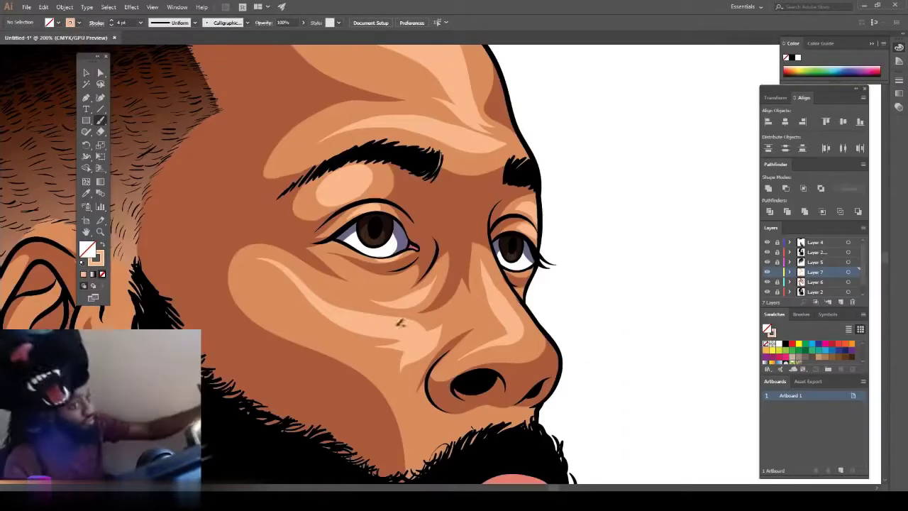
scroll(358, 288, "down", 3)
scroll(463, 329, "up", 2)
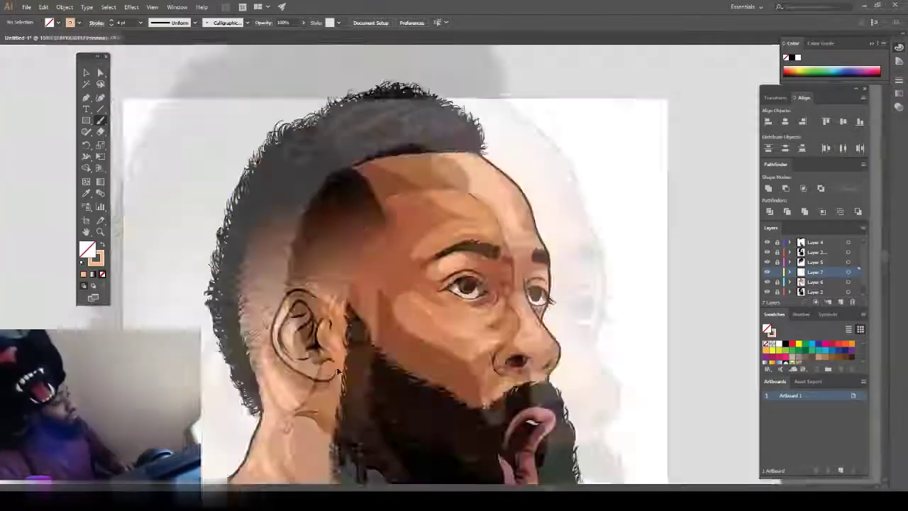
Step: Apply a dark brown stroke colour and paint deeper shadows around the nostrils and the underside of the nose
left_click(822, 251)
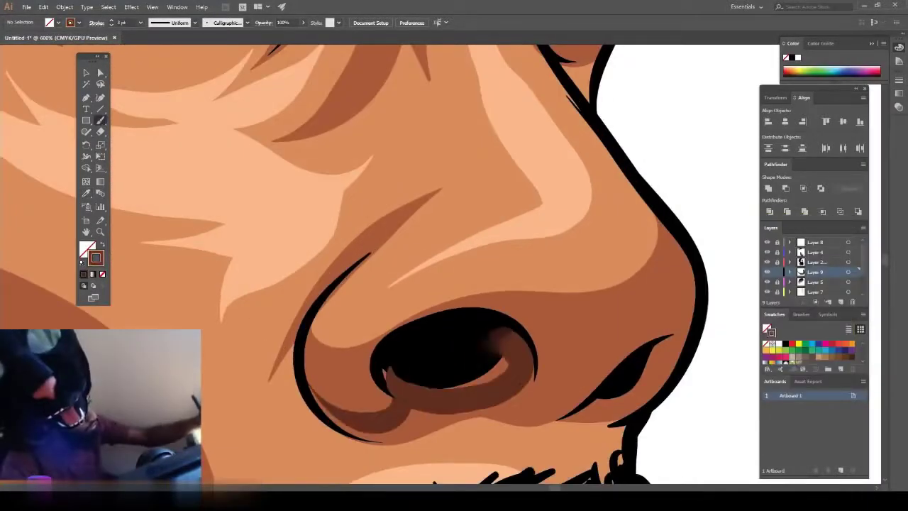
left_click_drag(505, 341, 397, 418)
left_click_drag(468, 407, 600, 419)
left_click_drag(661, 346, 560, 424)
left_click_drag(391, 395, 307, 351)
left_click_drag(624, 355, 539, 404)
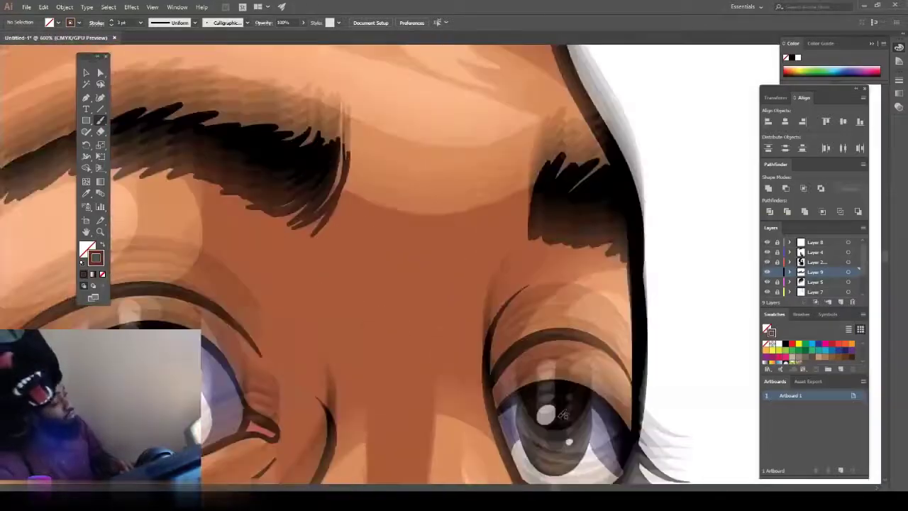
Step: Paint dark brown shadows from the near eyebrow's inner end down to the eye's inner corner and across its upper lid
left_click_drag(401, 206, 397, 347)
mouse_move(354, 199)
left_mouse_down()
mouse_move(355, 348)
mouse_move(268, 388)
mouse_move(386, 368)
mouse_move(395, 298)
left_mouse_up()
left_click_drag(379, 334, 372, 209)
left_click_drag(376, 209, 316, 257)
mouse_move(404, 358)
left_mouse_down()
mouse_move(435, 266)
mouse_move(413, 210)
left_mouse_up()
left_click_drag(413, 196, 450, 243)
left_click_drag(744, 349, 675, 345)
left_click_drag(441, 336, 457, 302)
left_click_drag(439, 298, 518, 221)
left_click_drag(438, 323, 474, 216)
key("ctrl+minus")
key("ctrl+minus")
key("ctrl+minus")
key("ctrl+minus")
key("ctrl+minus")
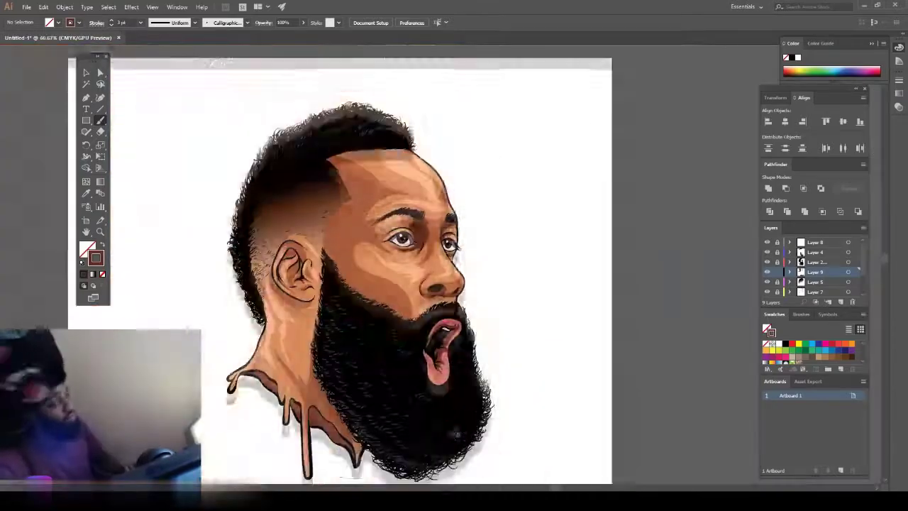
Step: Paint a dark brown shadow band on the lower cheek along the upper edge of the beard
key("ctrl+plus")
key("ctrl+plus")
key("ctrl+plus")
left_click_drag(362, 212, 460, 212)
left_click_drag(422, 348, 453, 429)
left_click_drag(422, 358, 291, 315)
left_click_drag(425, 411, 305, 337)
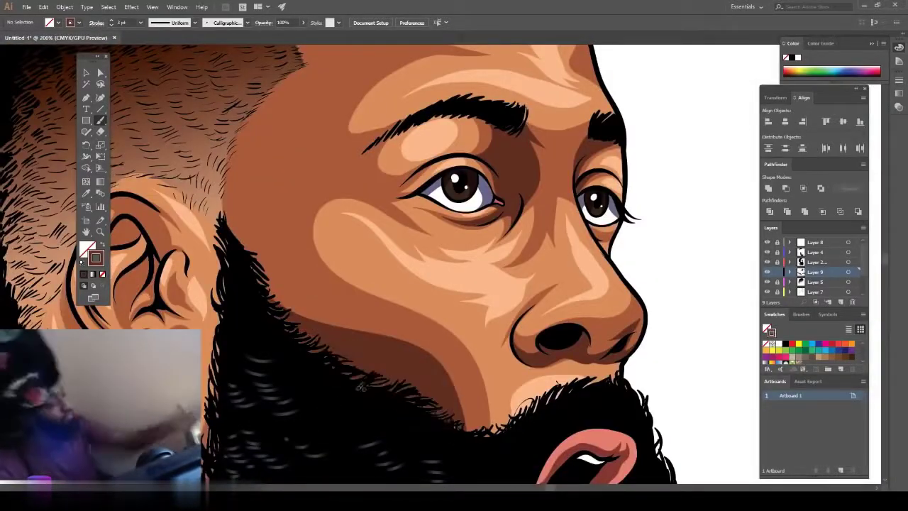
Step: Paint dark brown shadows into the upper and inner hollows of the ear
key("ctrl+minus")
key("ctrl+minus")
key("ctrl+minus")
left_click_drag(447, 238, 505, 249)
key("ctrl+plus")
key("ctrl+plus")
key("ctrl+plus")
key("ctrl+plus")
left_click_drag(295, 322, 259, 397)
left_click_drag(231, 304, 282, 266)
left_click_drag(339, 296, 302, 389)
Step: Paint a dark brown shadow on the neck along the beard's edge, down to the drips at the neck's base
key("ctrl+minus")
key("ctrl+minus")
key("ctrl+minus")
left_click_drag(440, 263, 280, 241)
key("ctrl+plus")
key("ctrl+plus")
left_click_drag(341, 359, 385, 449)
key("ctrl+minus")
key("ctrl+minus")
key("ctrl+minus")
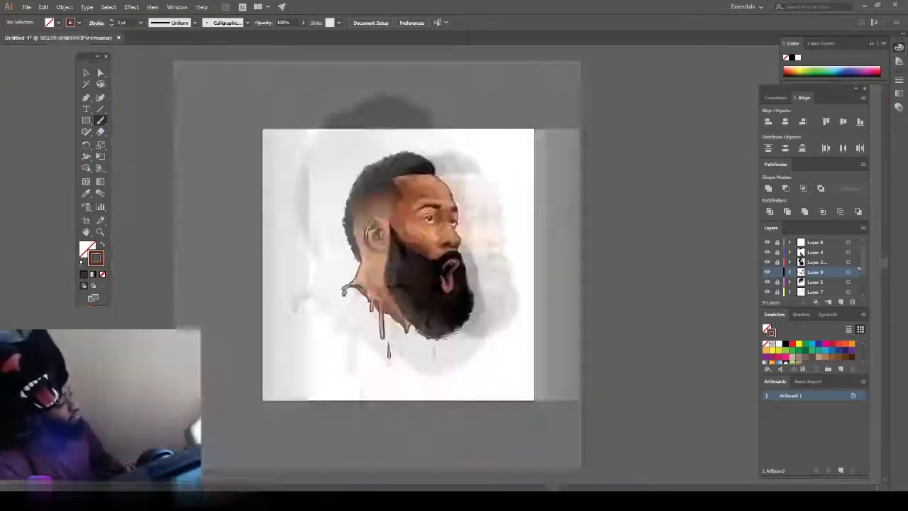
key("ctrl+plus")
key("ctrl+plus")
key("ctrl+plus")
left_click_drag(426, 319, 426, 273)
mouse_move(330, 167)
left_mouse_down()
mouse_move(357, 321)
mouse_move(411, 297)
mouse_move(328, 213)
left_mouse_up()
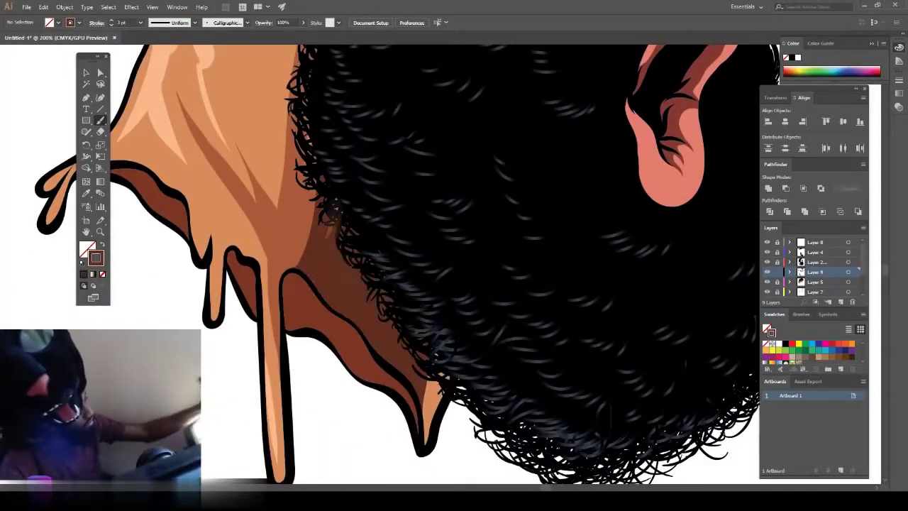
left_click_drag(434, 383, 426, 446)
Step: Paint a dark brown cast shadow behind the ear's outer rim and beneath the earlobe
key("ctrl+minus")
key("ctrl+minus")
key("ctrl+minus")
key("ctrl+plus")
key("ctrl+plus")
key("ctrl+plus")
key("ctrl+plus")
mouse_move(206, 319)
left_mouse_down()
mouse_move(368, 390)
mouse_move(346, 391)
left_mouse_up()
left_click_drag(170, 227, 212, 339)
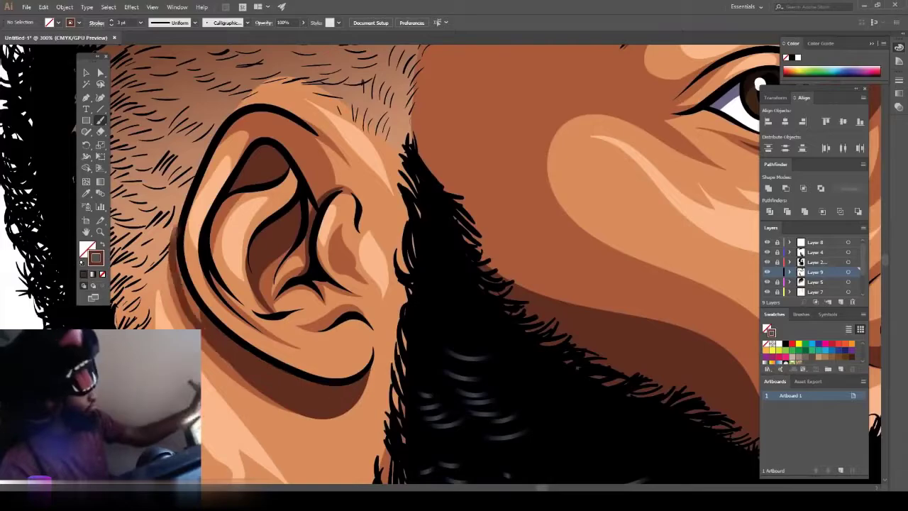
left_click_drag(174, 209, 205, 322)
Step: Apply a light pink stroke colour and paint highlights on the upper lip and the tip of the tongue
key("ctrl+minus")
key("ctrl+minus")
key("ctrl+minus")
key("ctrl+minus")
key("ctrl+minus")
key("ctrl+plus")
key("ctrl+plus")
key("ctrl+plus")
double_click(96, 258)
left_click(626, 248)
left_click(822, 249)
left_click_drag(498, 419, 526, 437)
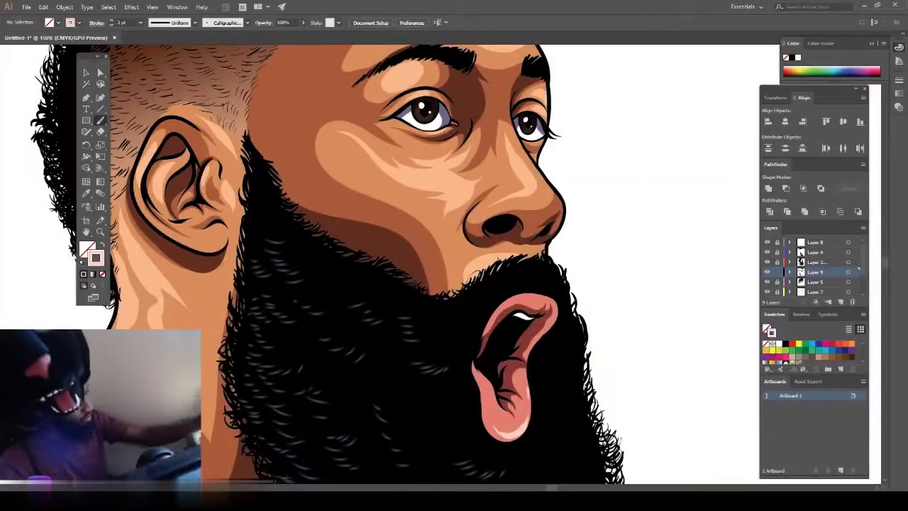
left_click_drag(508, 302, 543, 295)
key("ctrl+minus")
key("ctrl+minus")
key("ctrl+plus")
key("ctrl+plus")
left_click_drag(507, 397, 506, 432)
Step: Confirm the light pink stroke colour, lock Layer 9 and create a new layer above it
double_click(96, 258)
left_click(822, 250)
left_click(777, 271)
left_click(841, 302)
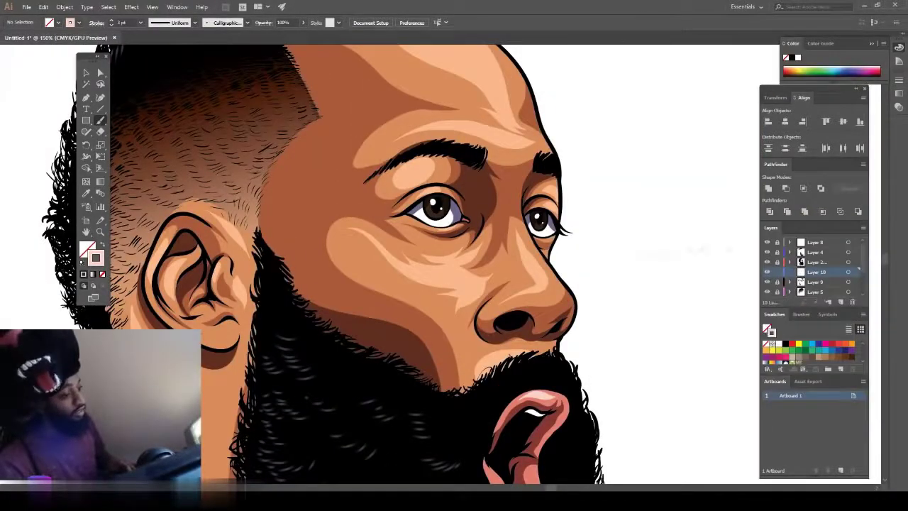
Step: Paint thin light sweat streaks on the forehead, temple and cheek with a 0.5 pt stroke at 75% opacity
left_click(283, 22)
type("25")
key("Return")
scroll(348, 233, "up", 3)
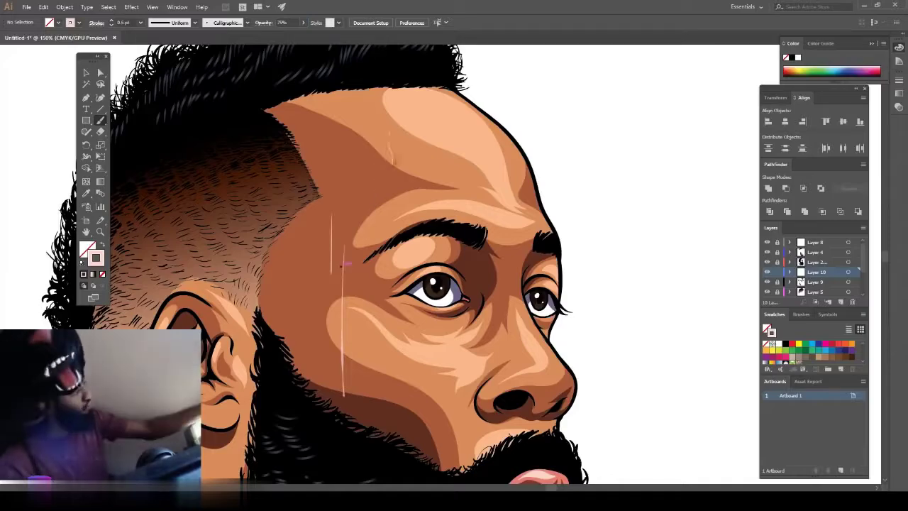
scroll(346, 264, "down", 2)
key("ctrl+minus")
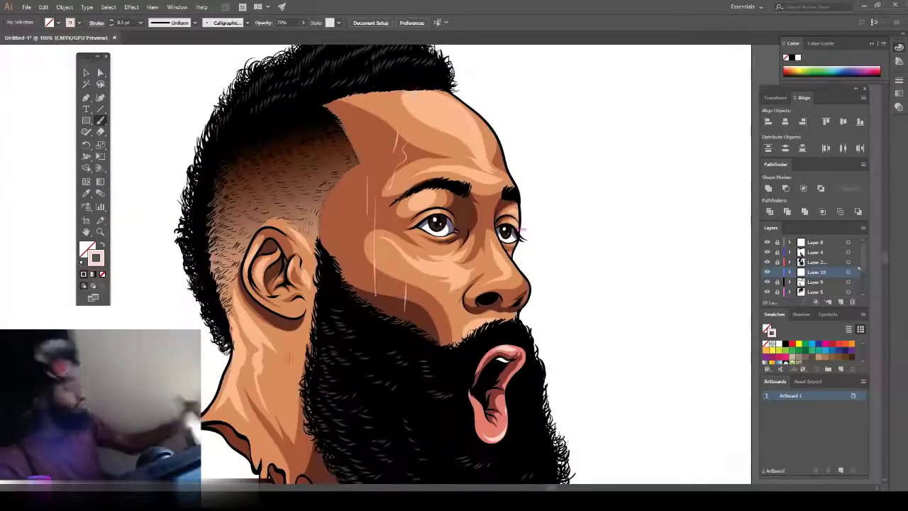
key("ctrl+minus")
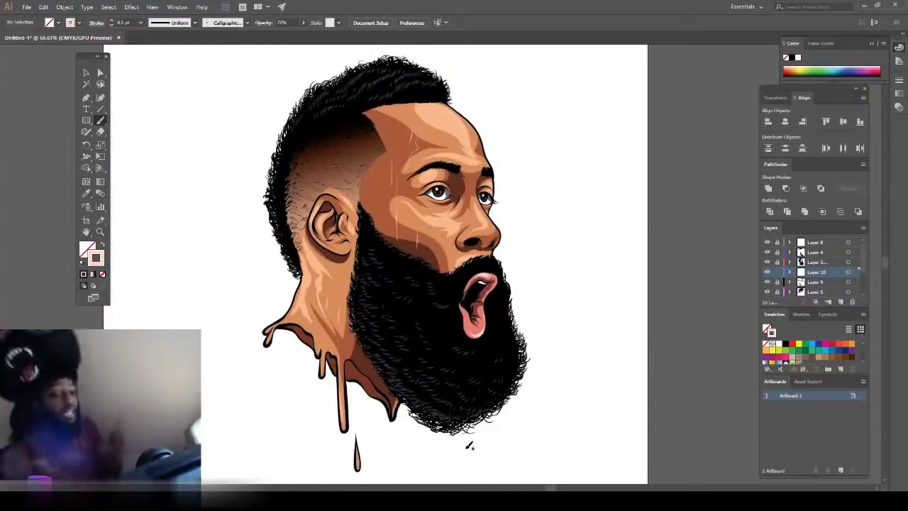